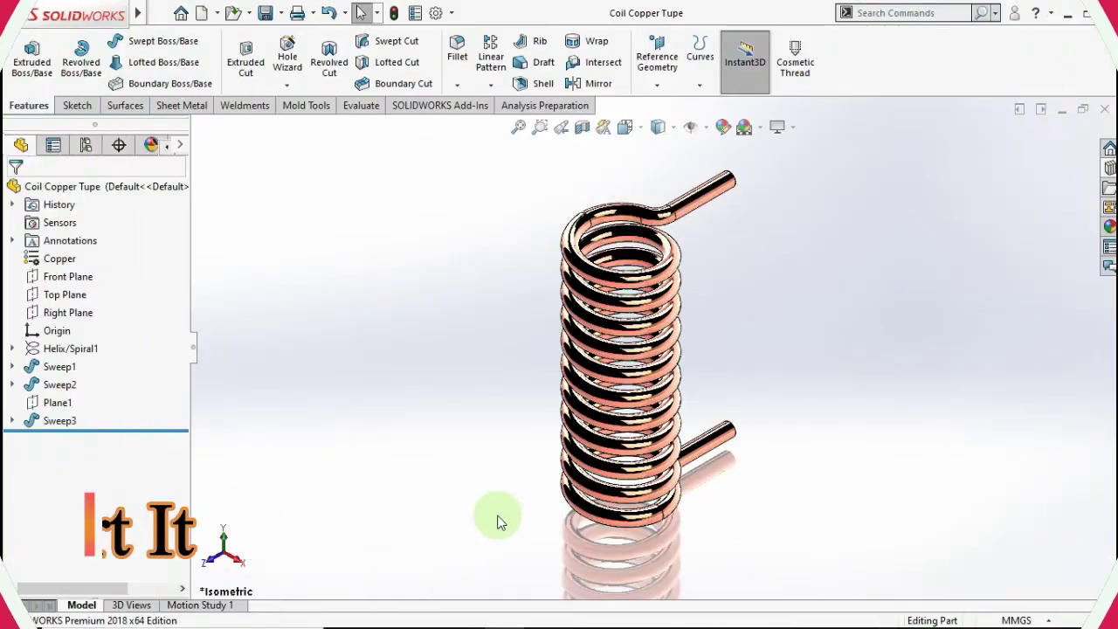
Make the Sweep1, Sweep2 and Sweep3 pipes transparent and return to the isometric view
drag(492, 540, 415, 442)
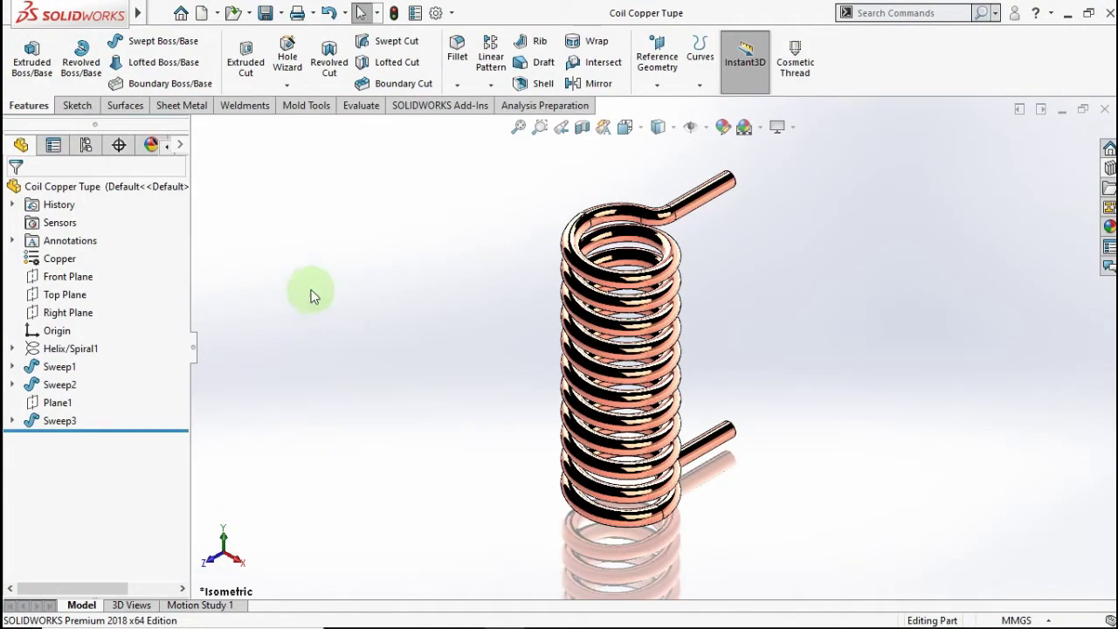
middle_drag(495, 429, 167, 411)
click(58, 367)
ctrl+click(60, 384)
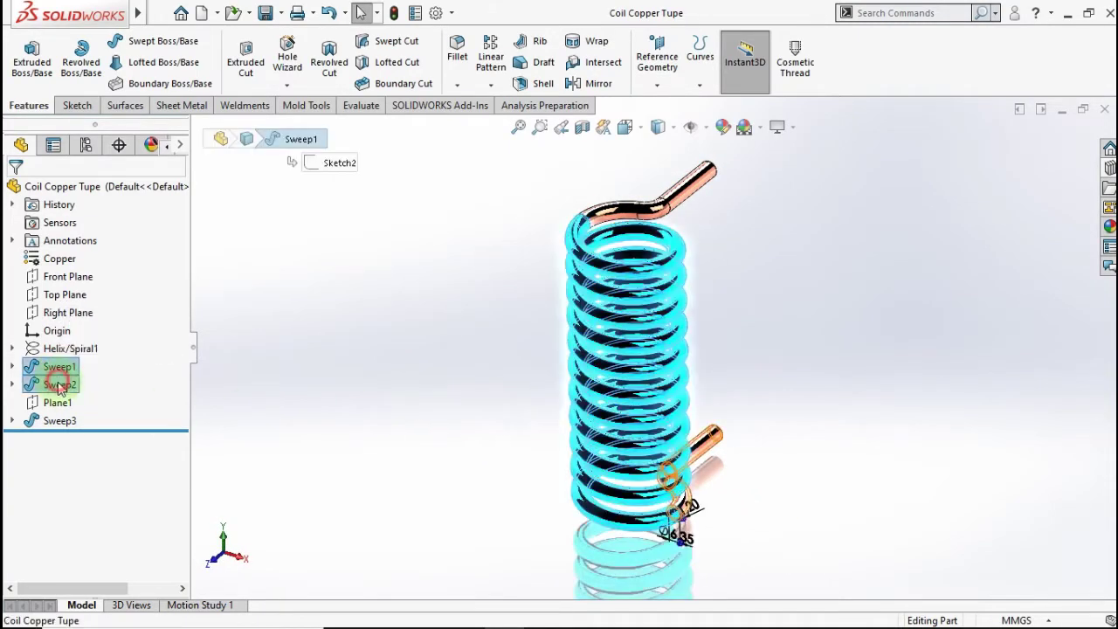
ctrl+click(60, 421)
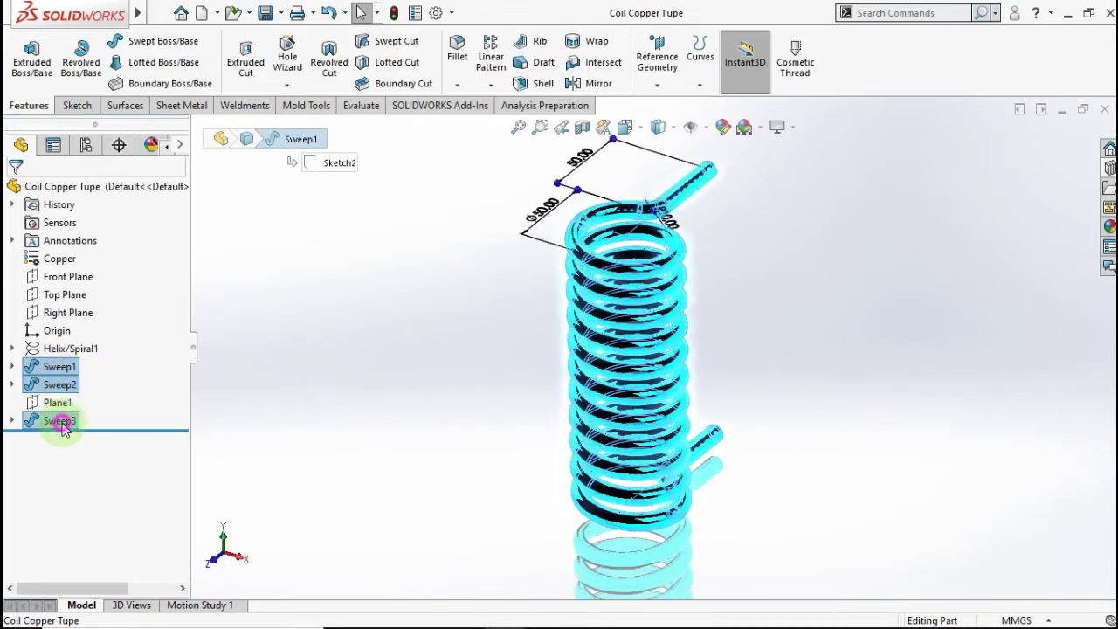
right_click(61, 425)
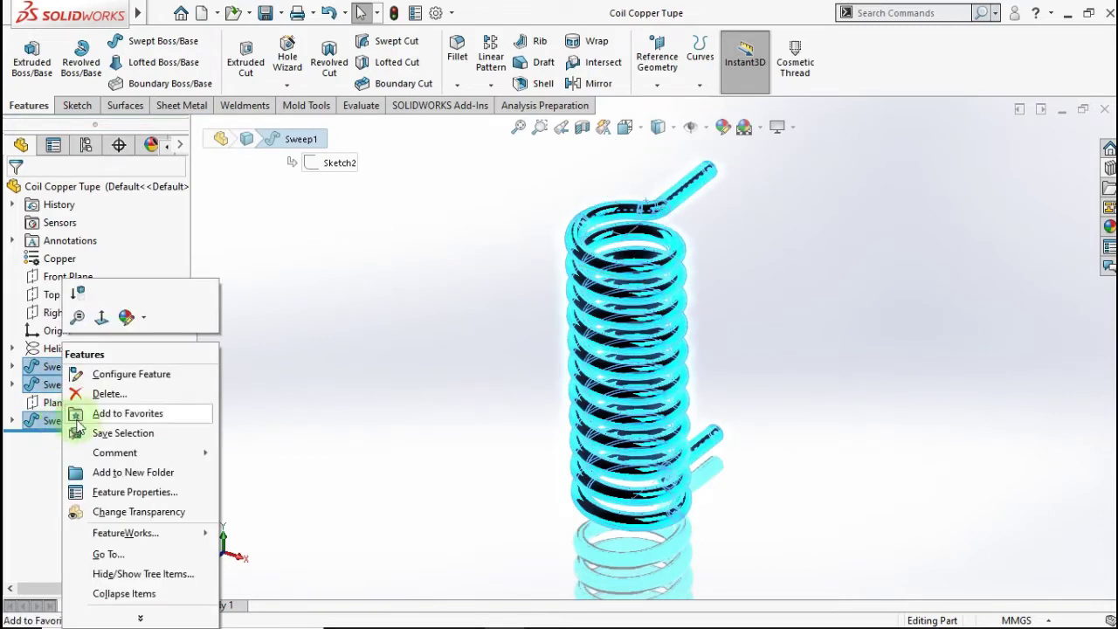
click(112, 511)
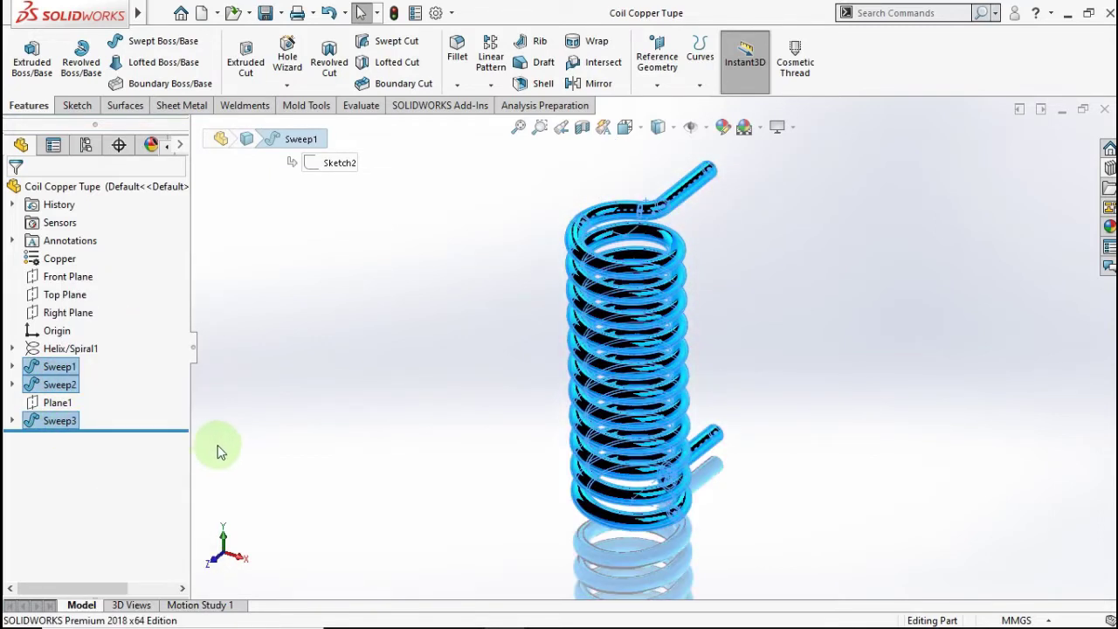
click(320, 407)
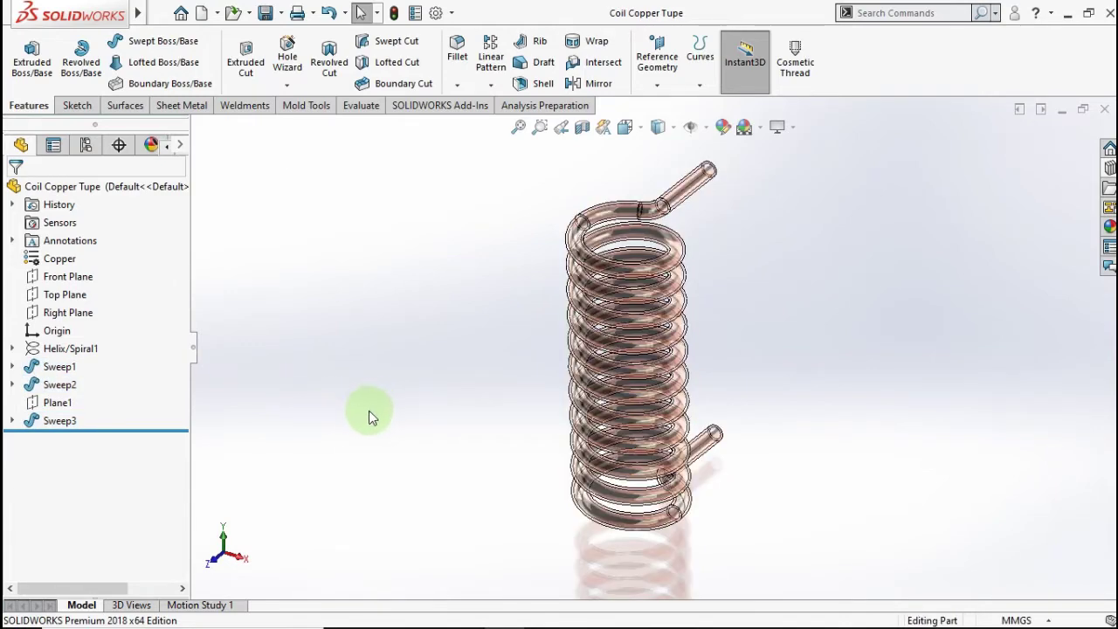
key(ctrl+7)
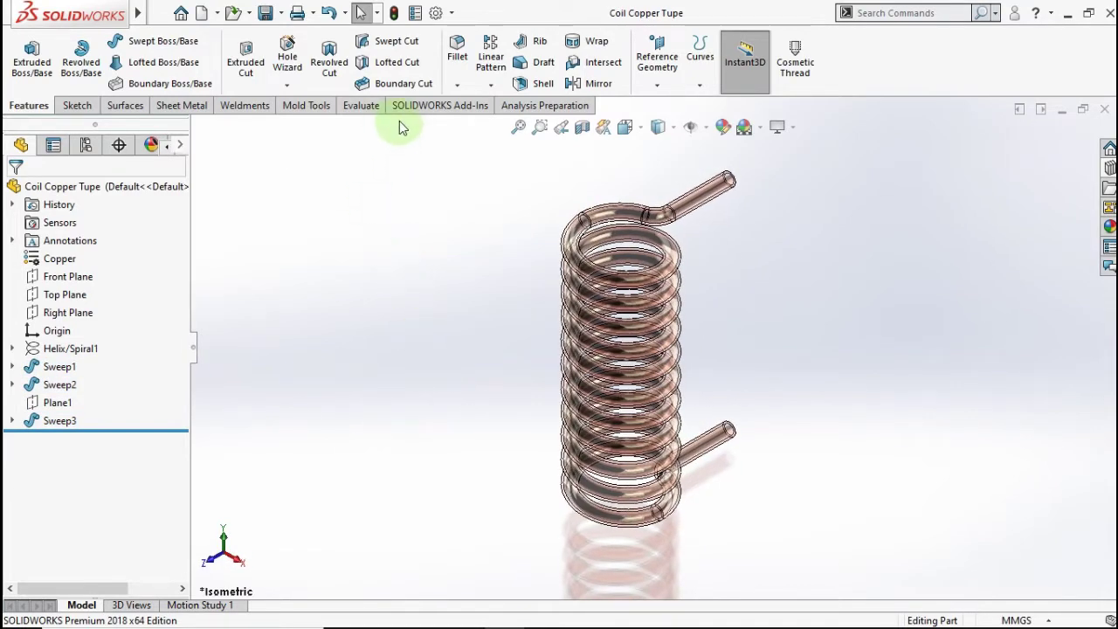
Enable the Flow Simulation add-in and bring up its commands
click(414, 112)
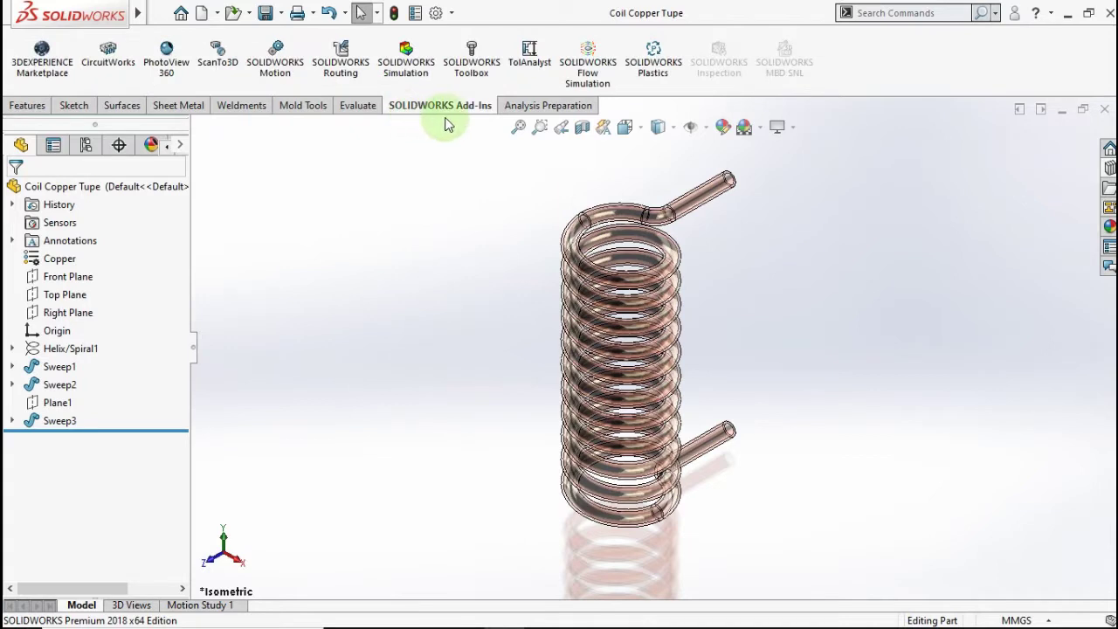
click(587, 77)
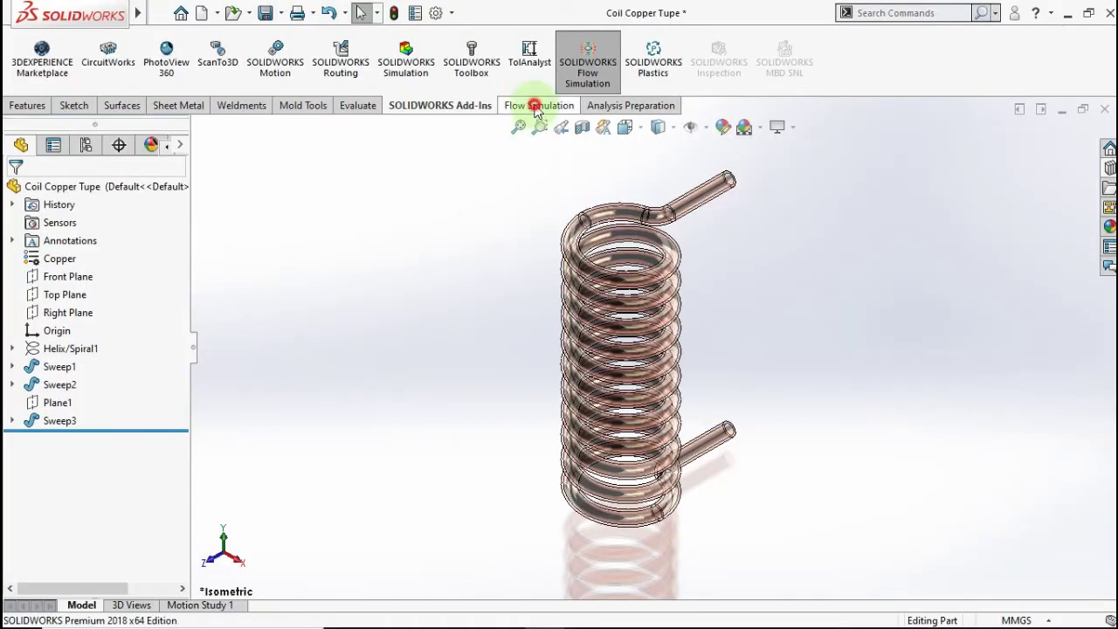
click(534, 104)
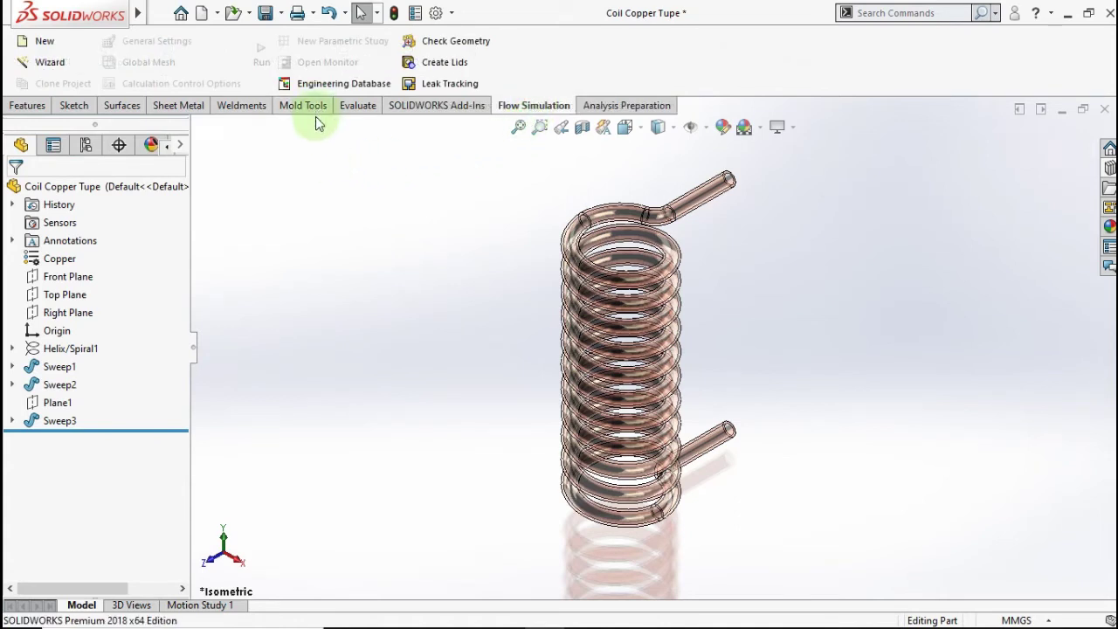
Create lids on the top and lower pipe end faces, adding LID1 and LID2, then view isometric
click(428, 63)
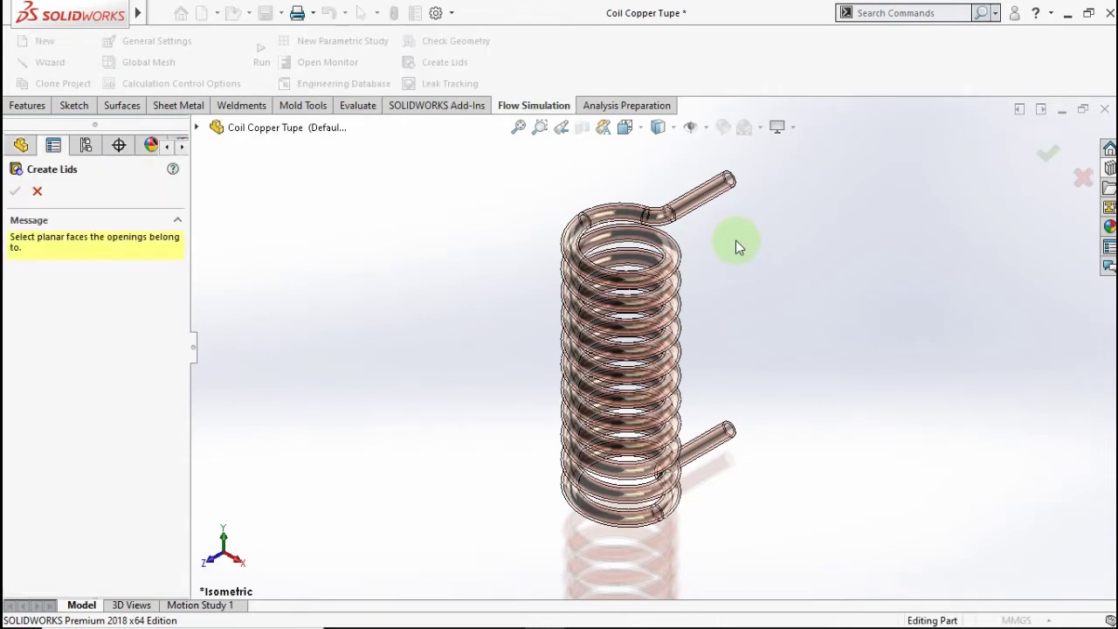
scroll(748, 190, down, 5)
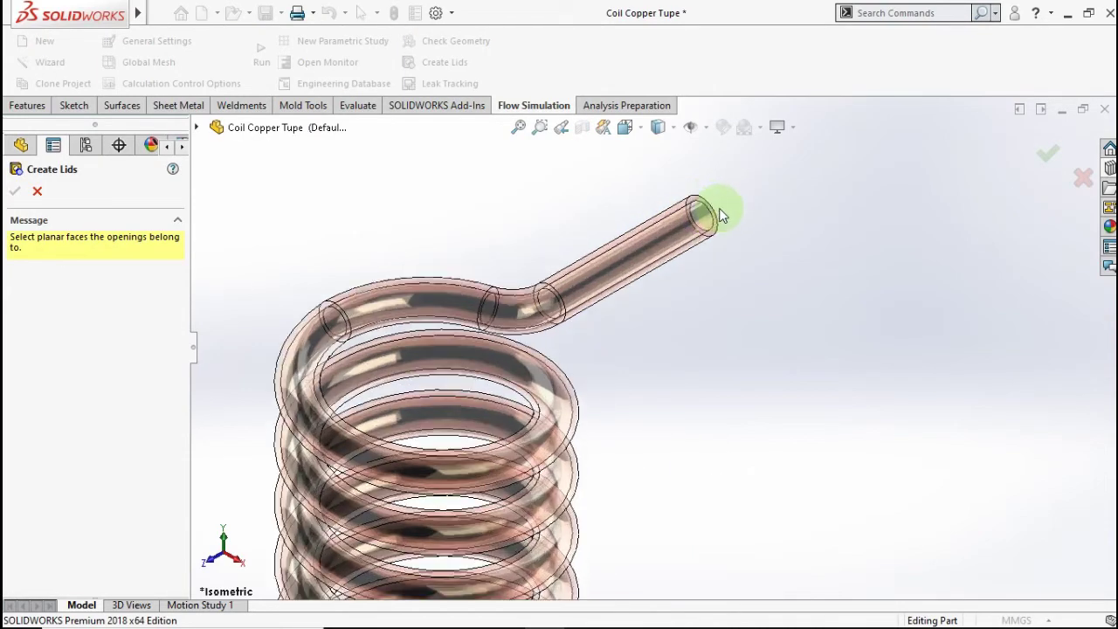
scroll(721, 216, down, 6)
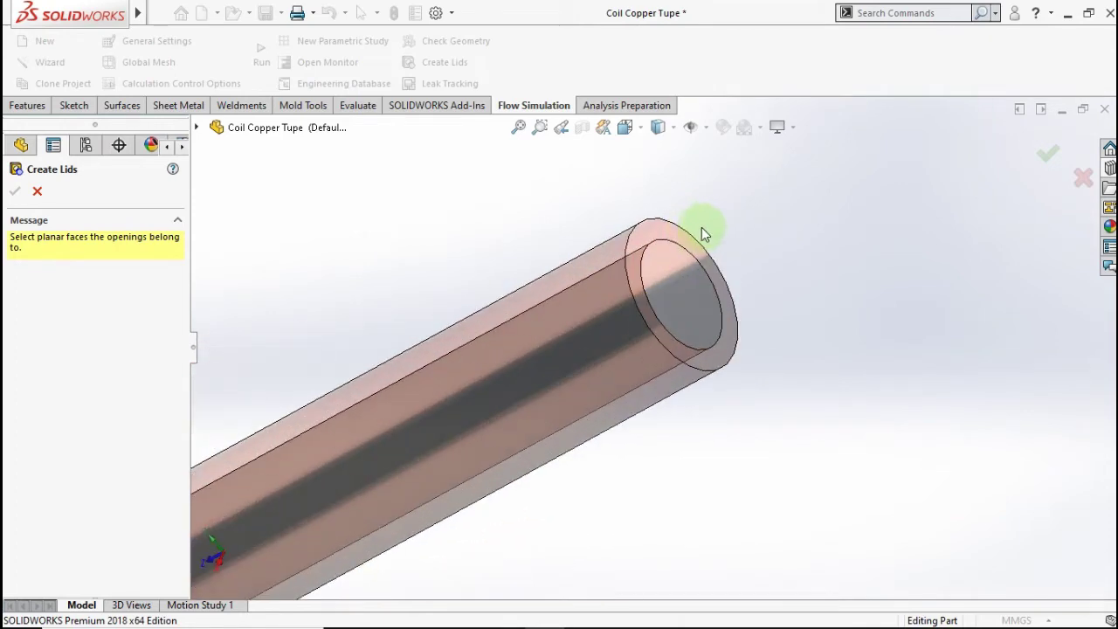
click(685, 235)
scroll(714, 389, up, 5)
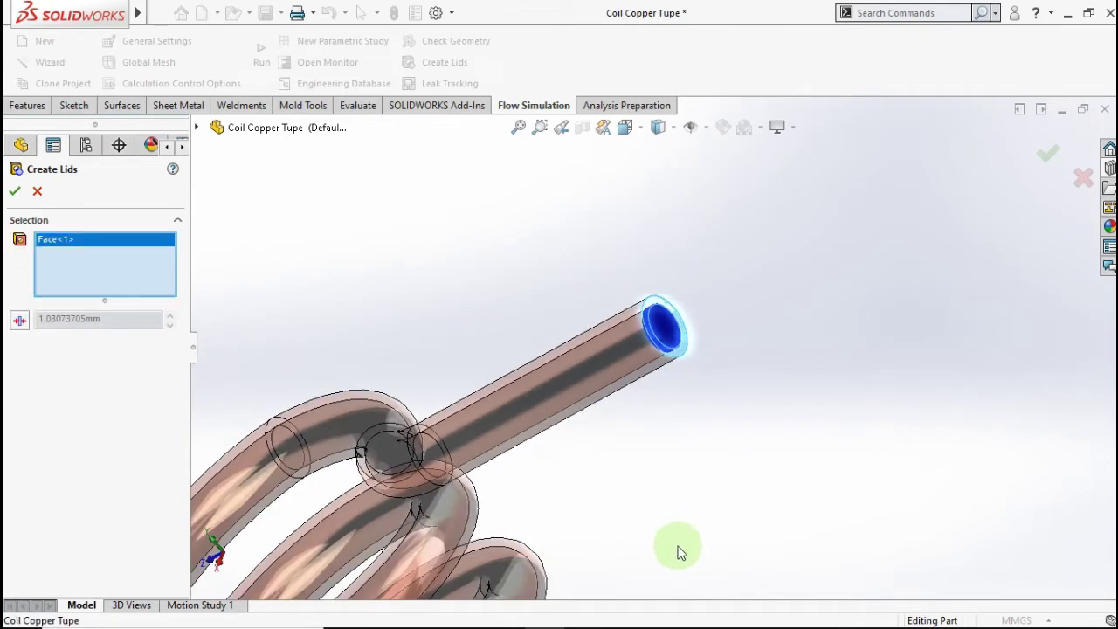
scroll(680, 550, up, 6)
scroll(725, 392, down, 3)
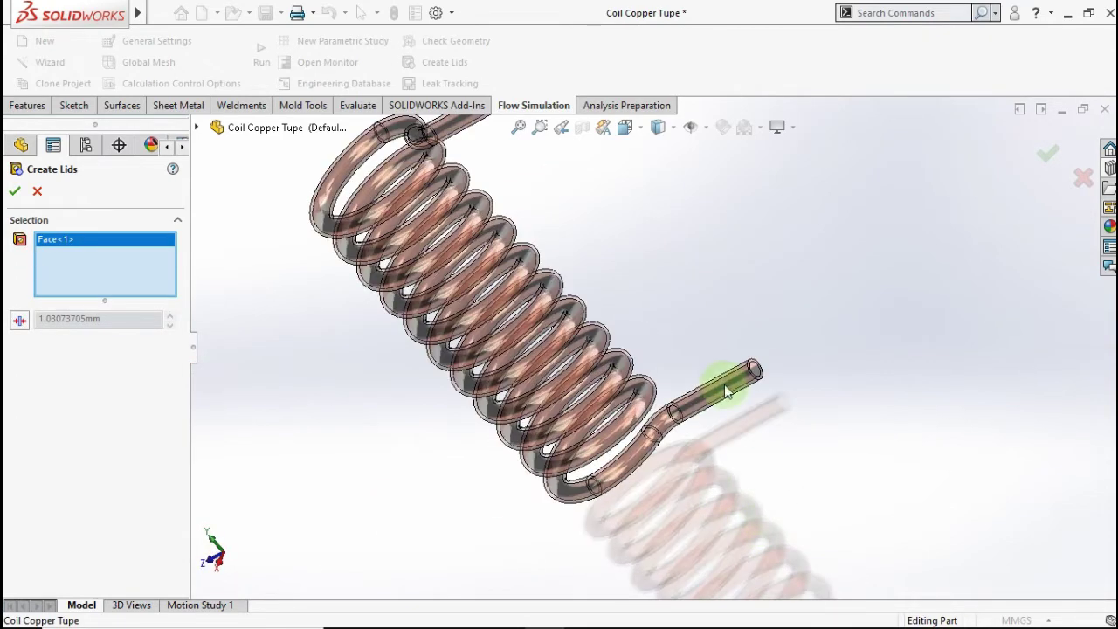
scroll(725, 391, down, 8)
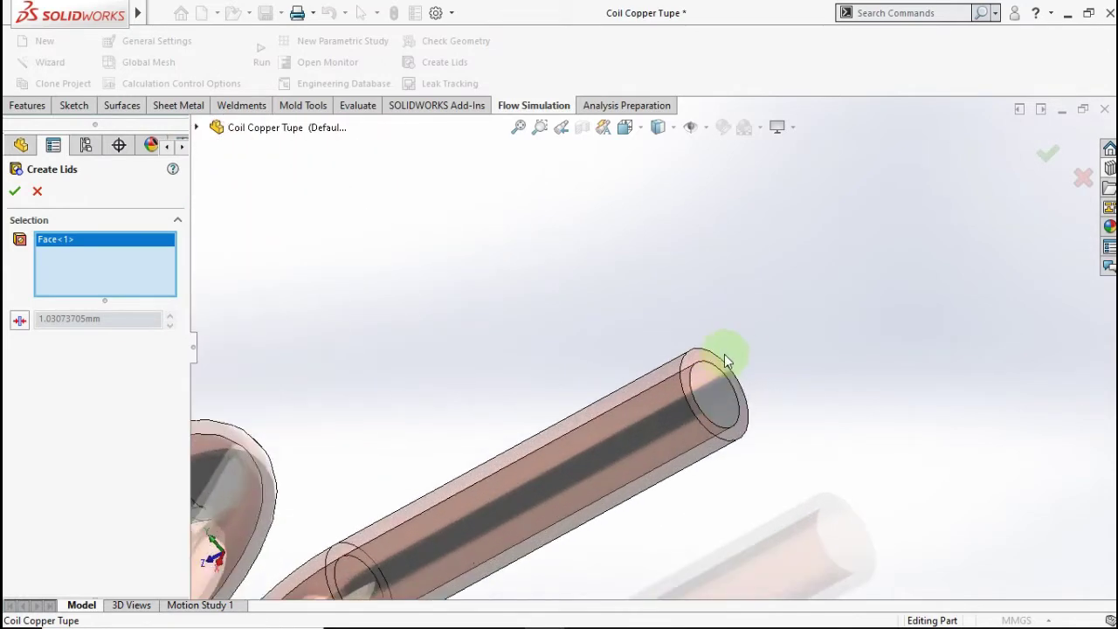
click(705, 362)
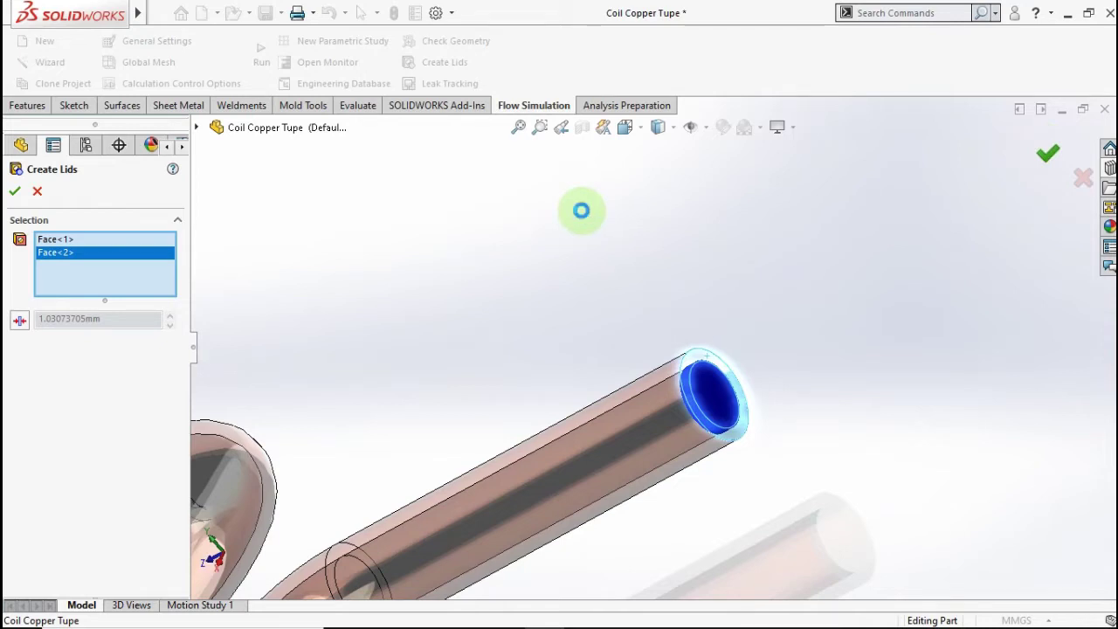
key(Return)
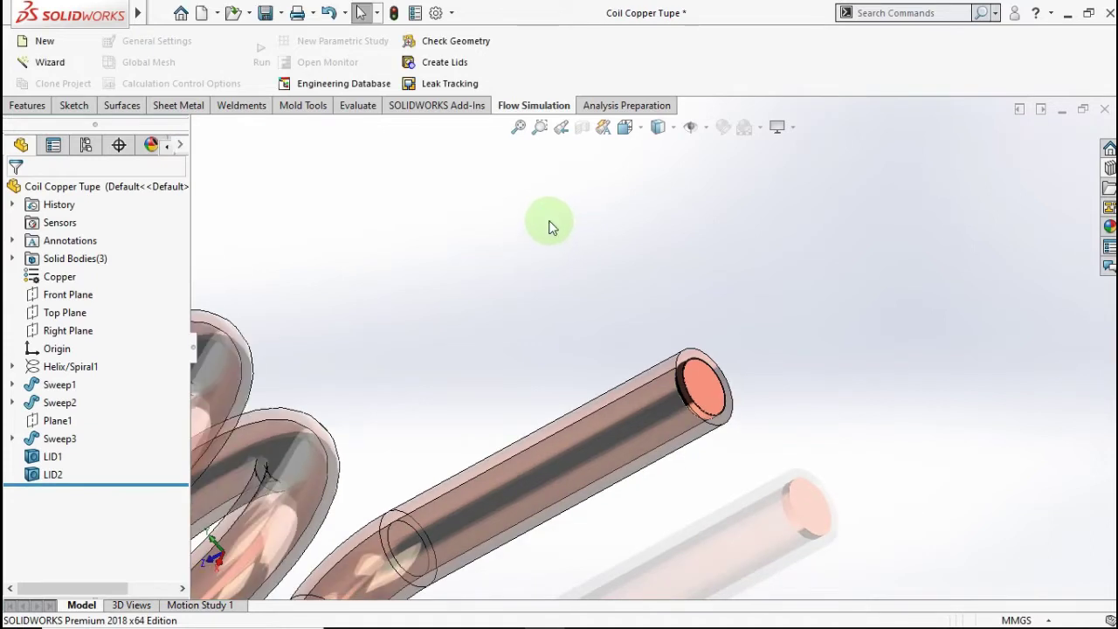
key(ctrl+7)
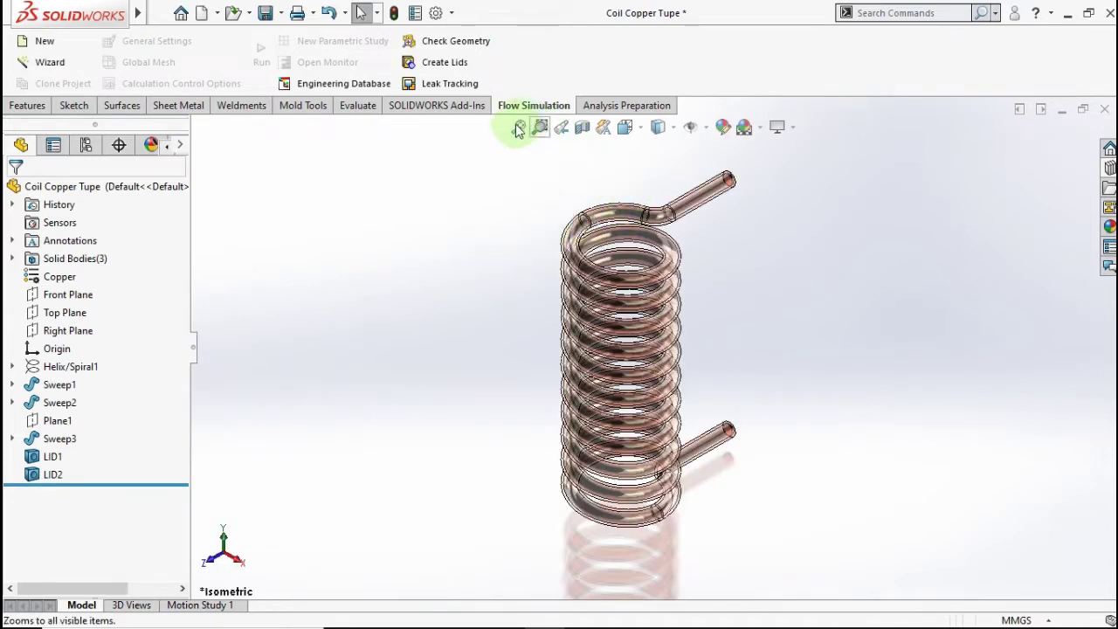
click(449, 40)
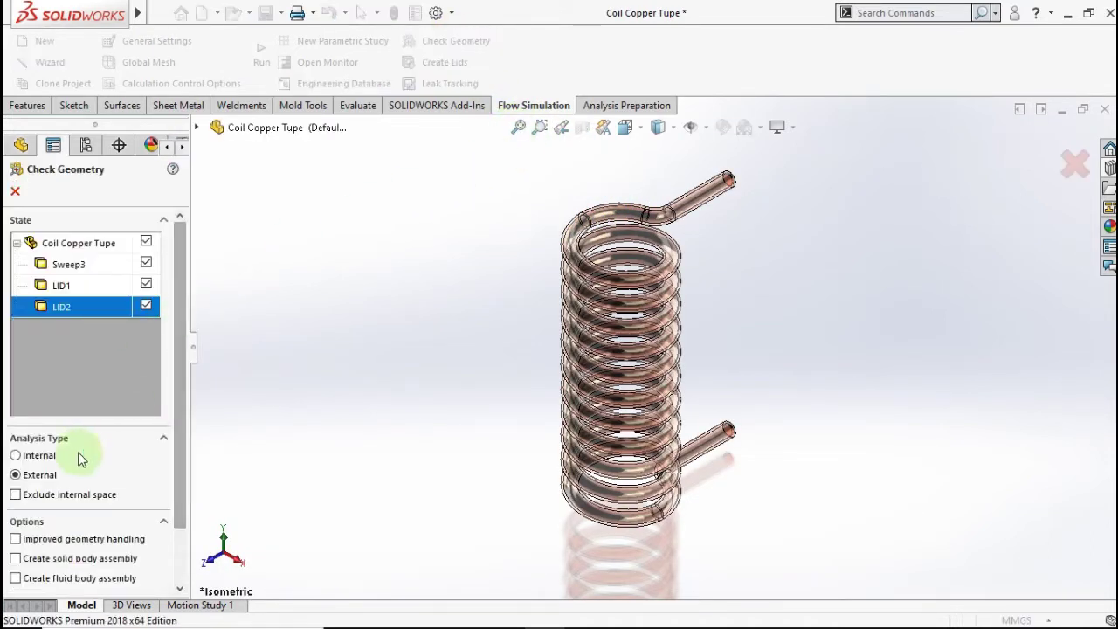
click(39, 458)
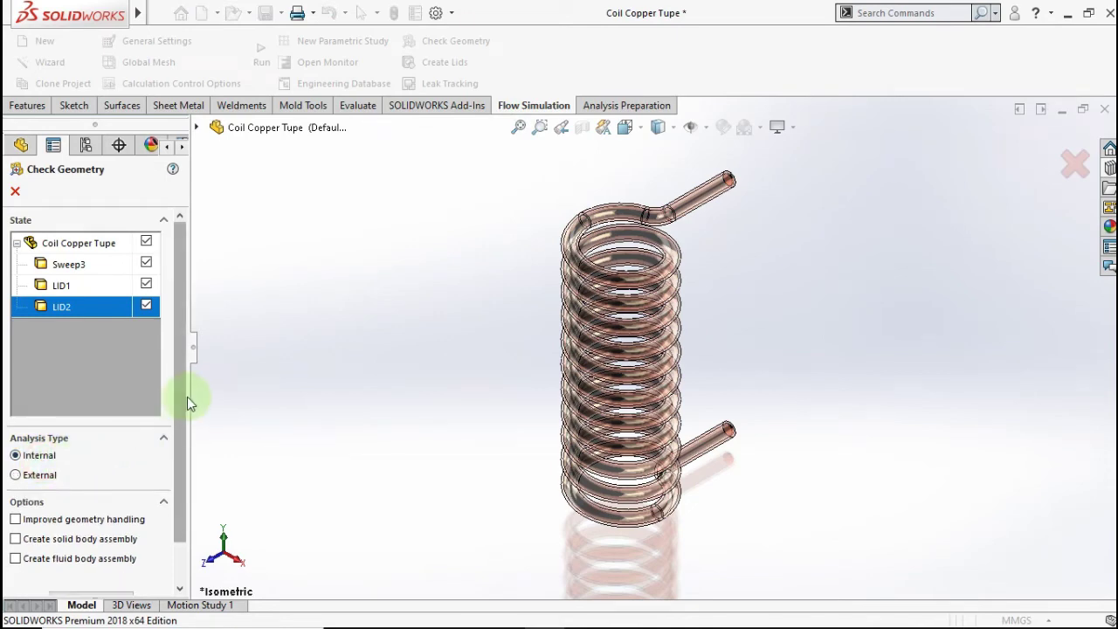
drag(183, 394, 181, 435)
click(89, 552)
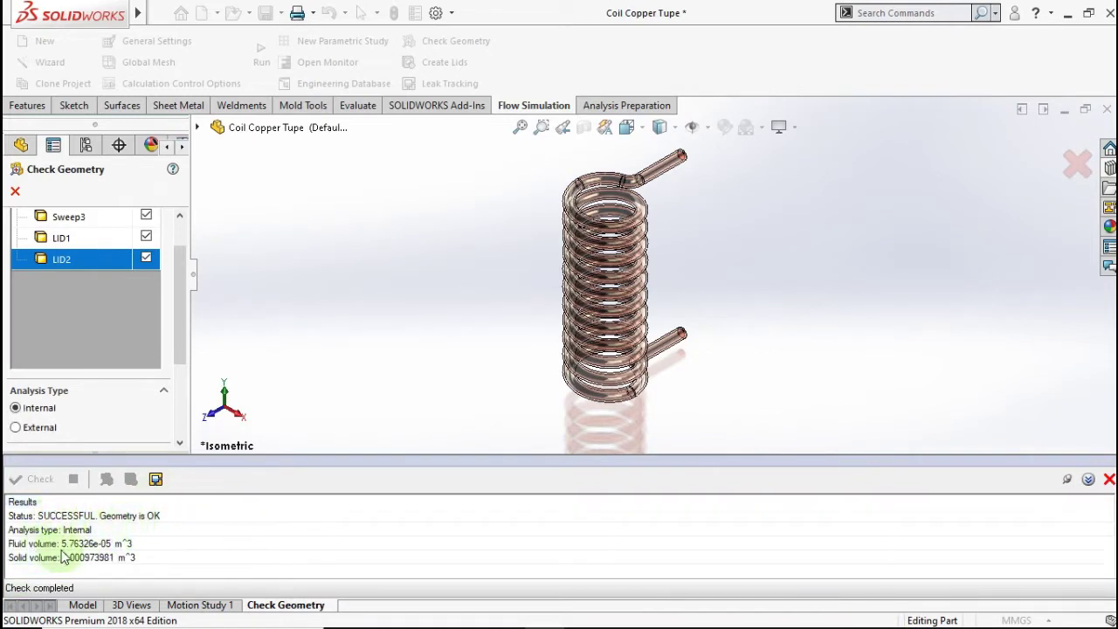
drag(176, 345, 174, 425)
click(119, 434)
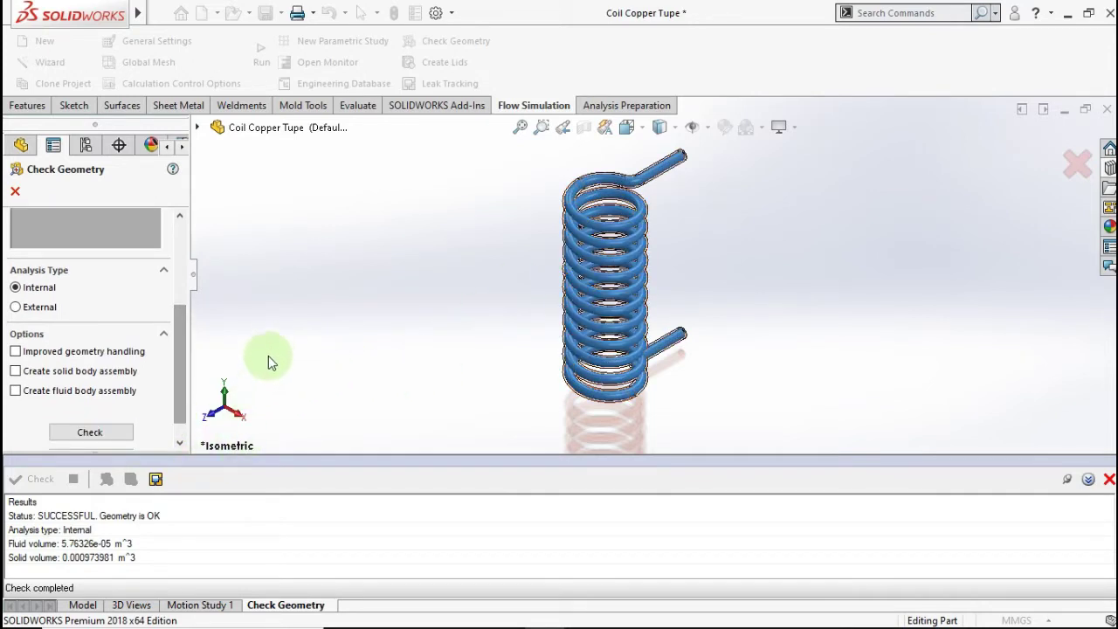
click(18, 194)
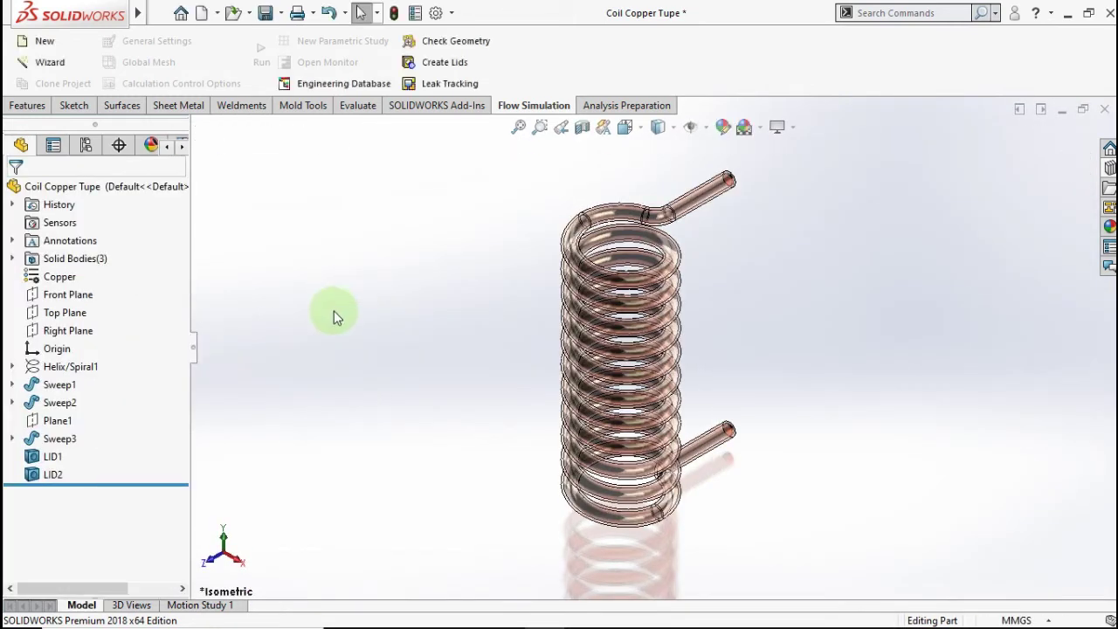
Start a Flow Simulation project named CFD Coil Copper Tube using SI (m-kg-s) units
click(50, 62)
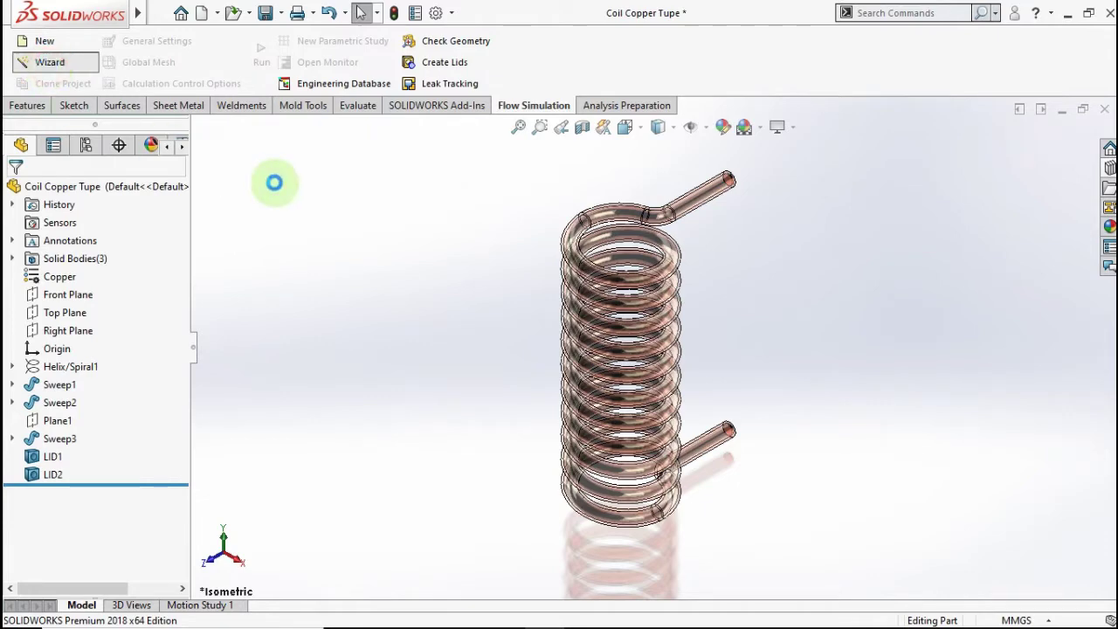
double_click(539, 174)
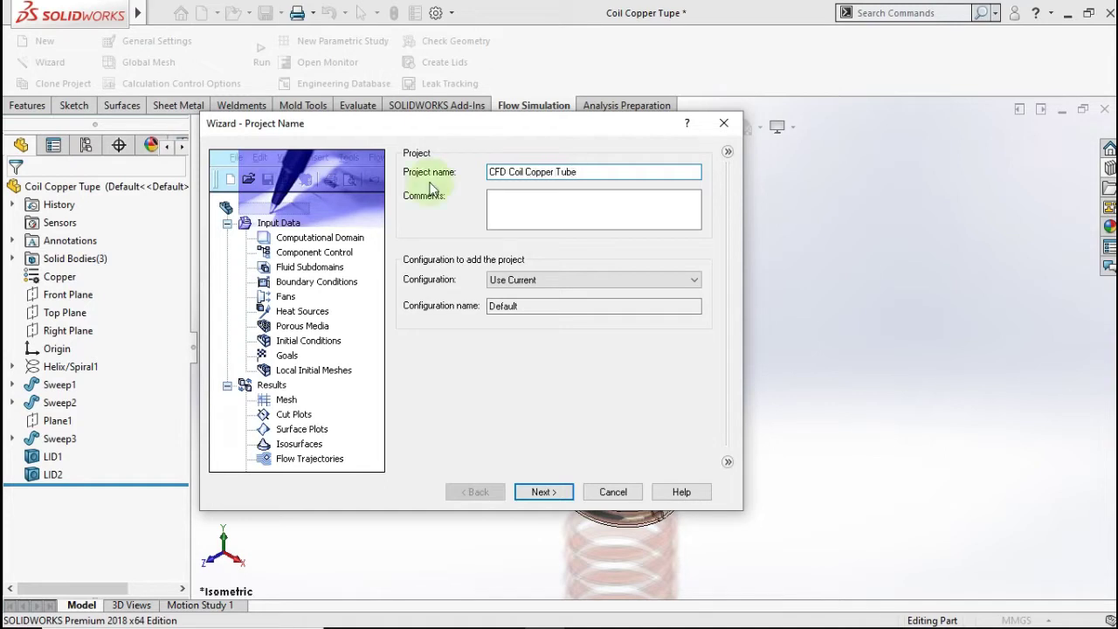
click(535, 492)
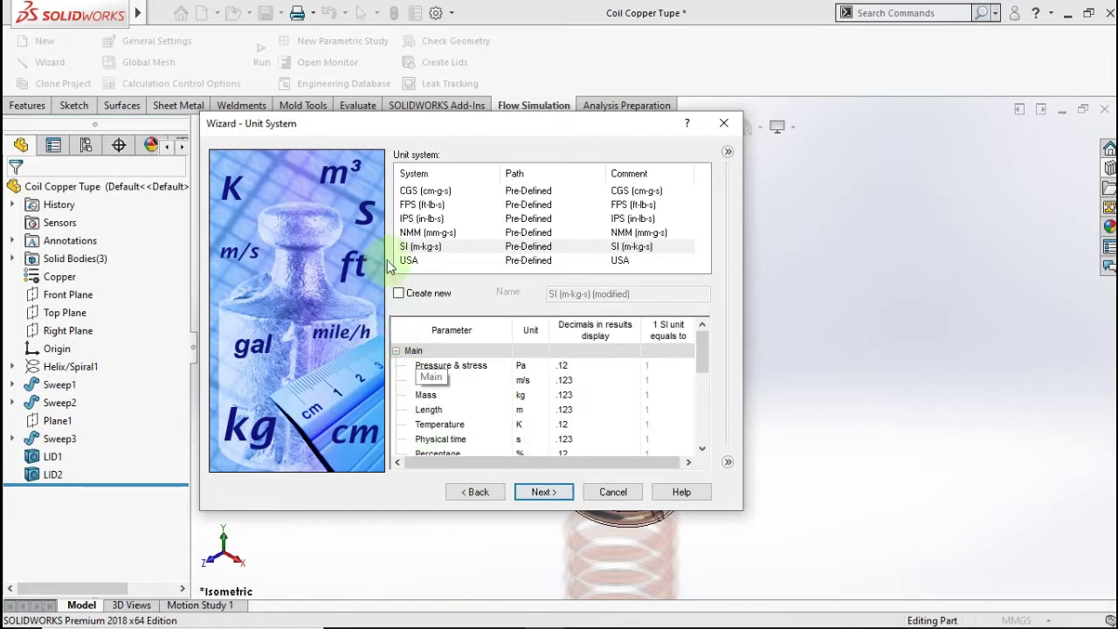
click(420, 247)
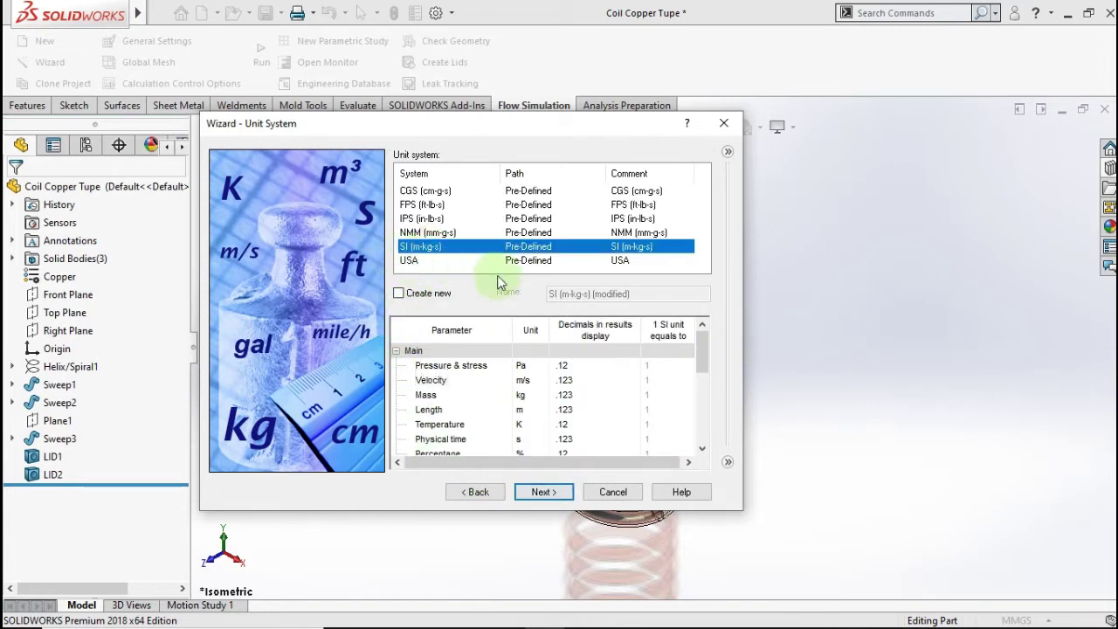
mouse_move(704, 353)
mouse_down()
mouse_move(703, 371)
mouse_move(702, 359)
mouse_up()
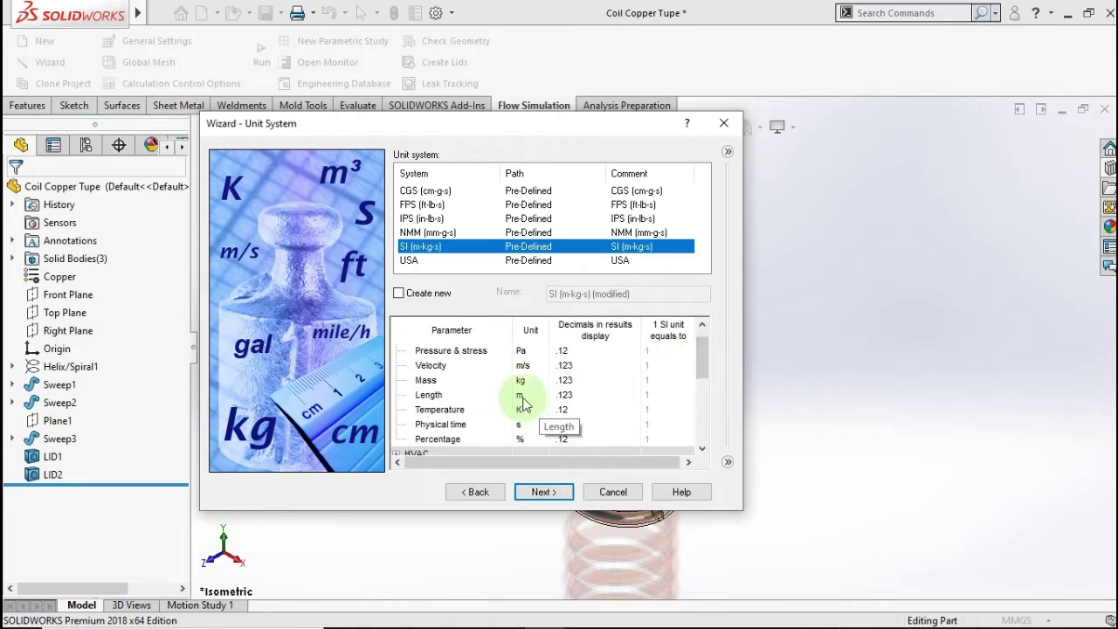
click(545, 491)
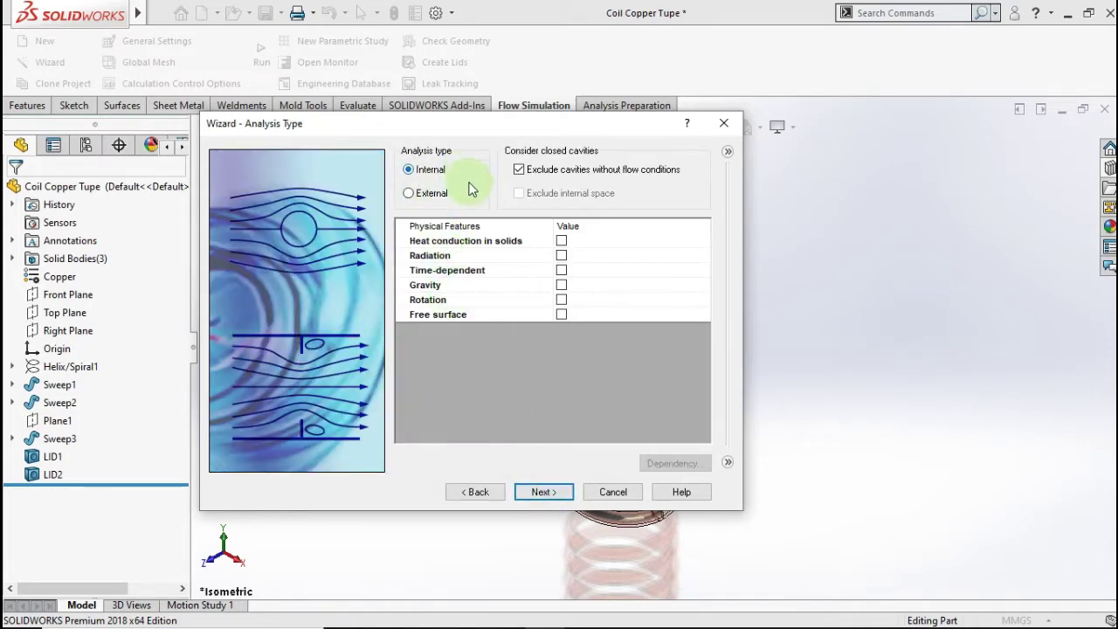
Make it an internal analysis with Water as the fluid, keeping default wall and initial conditions
click(545, 492)
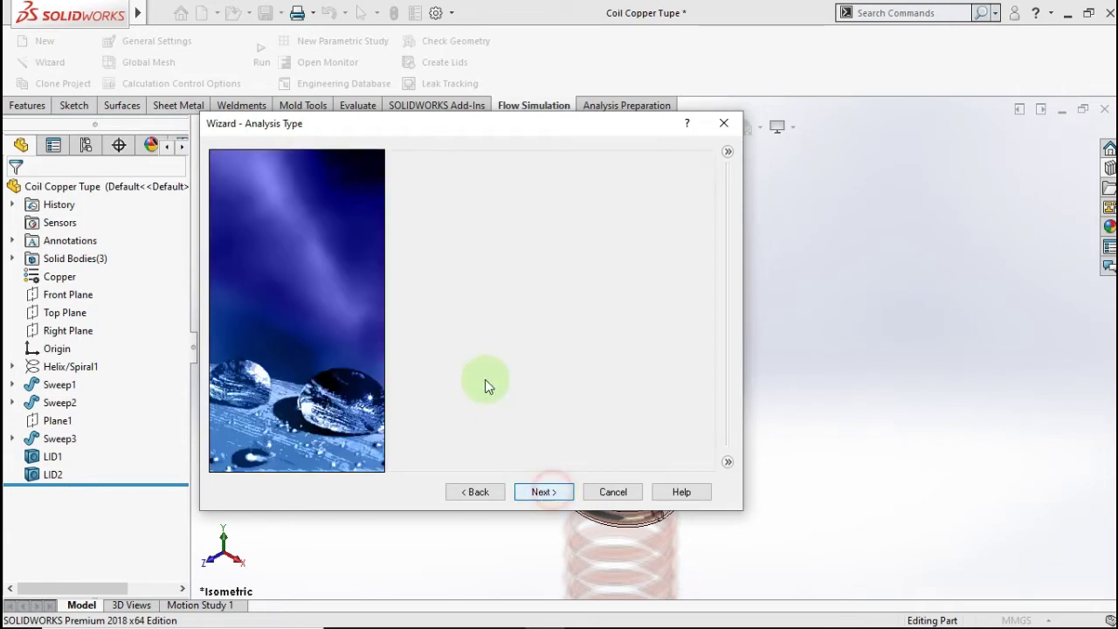
click(397, 188)
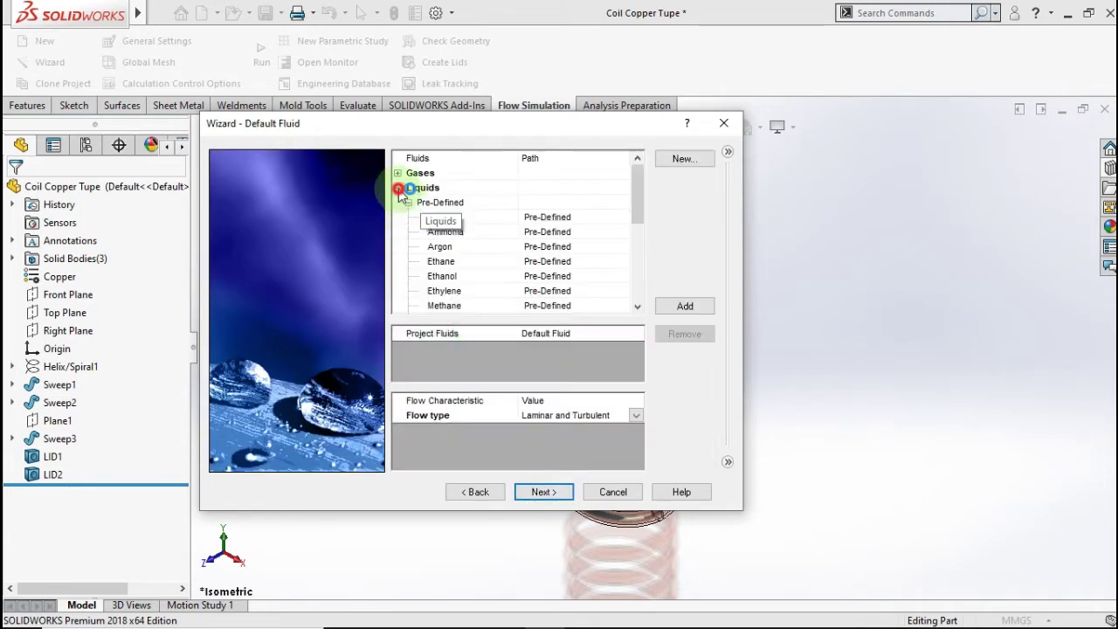
drag(637, 204, 636, 282)
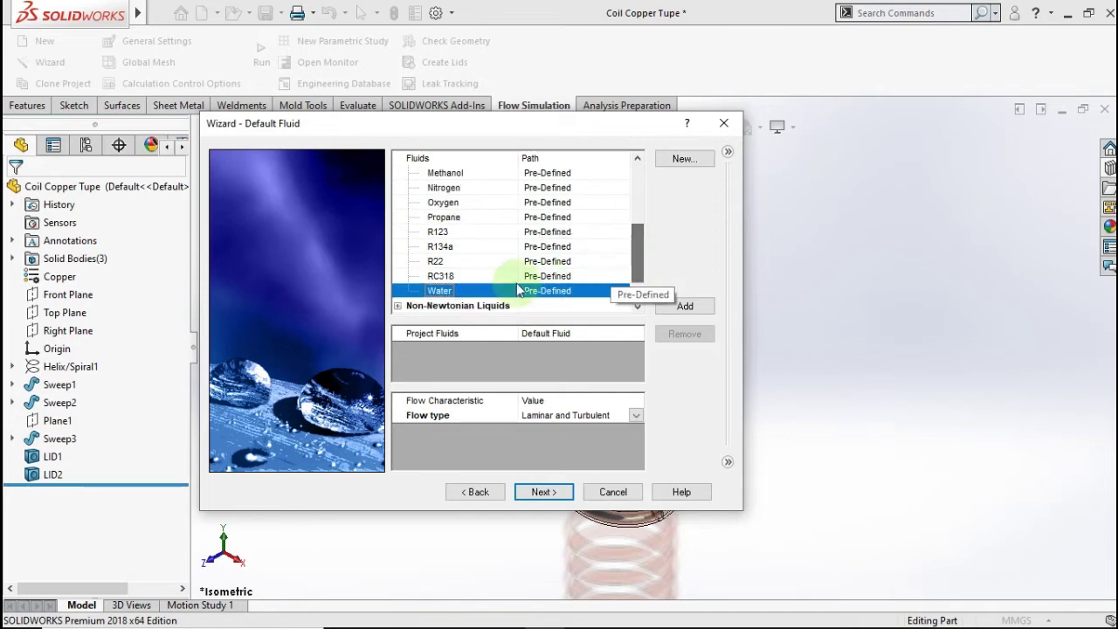
click(681, 305)
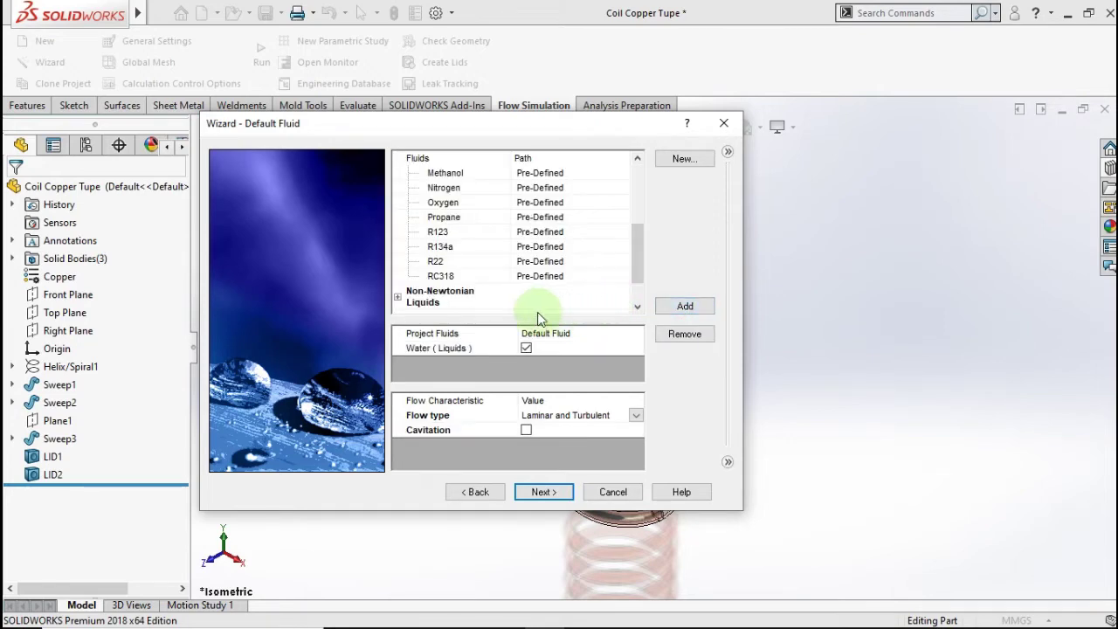
click(543, 492)
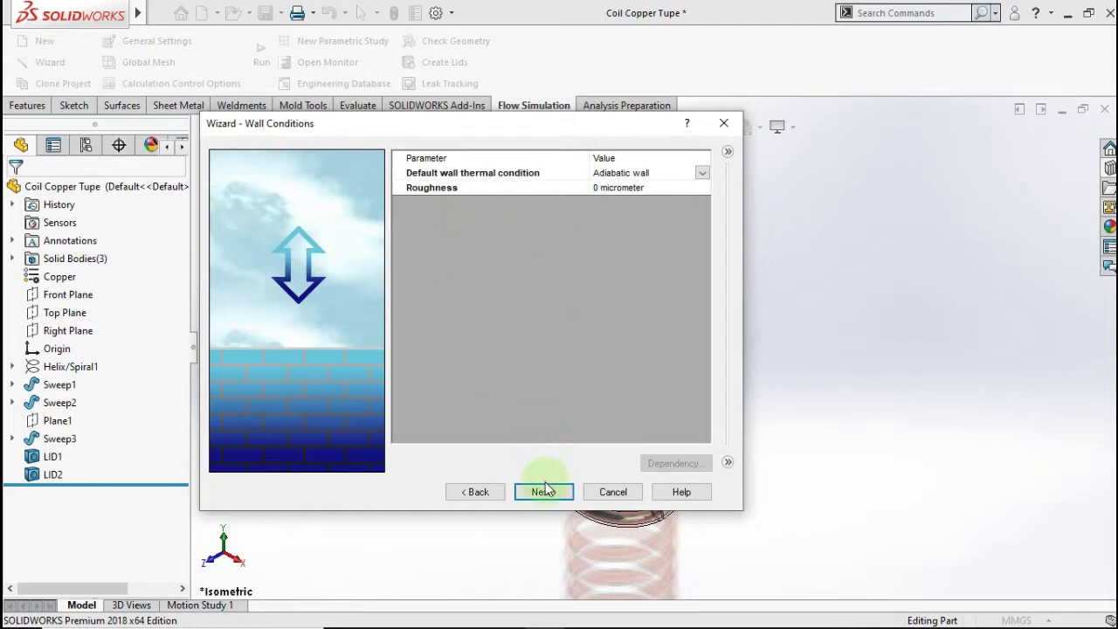
click(544, 493)
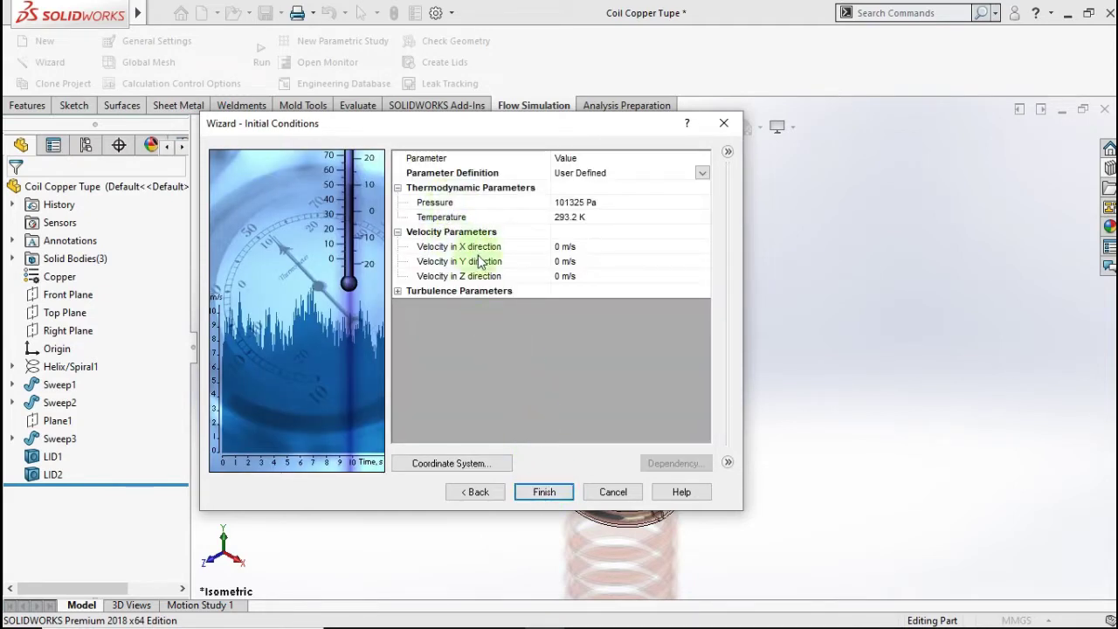
click(545, 492)
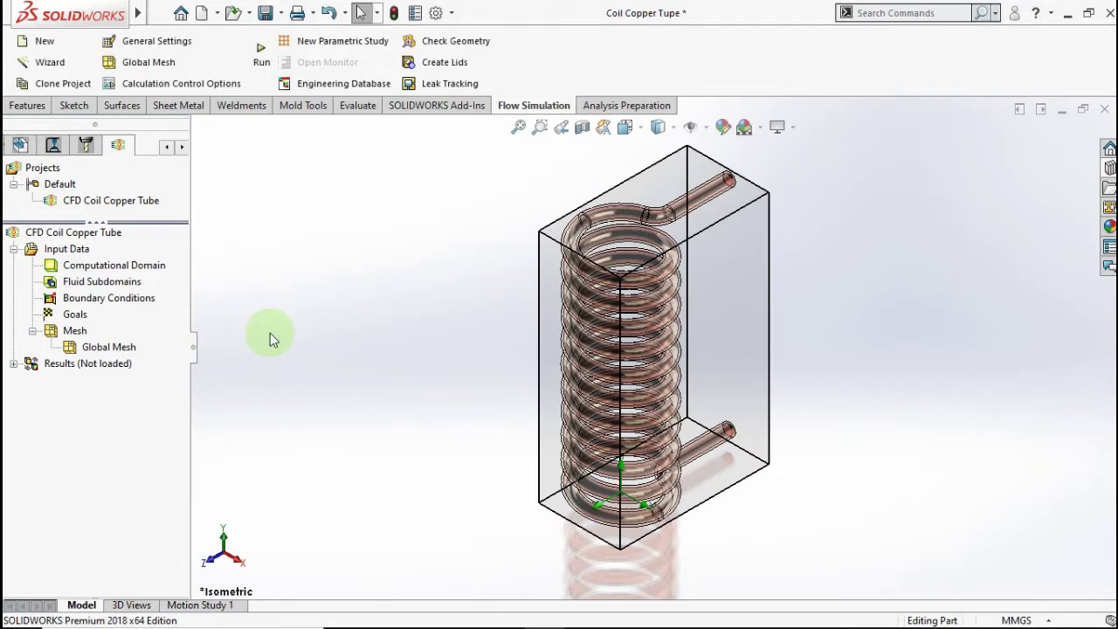
Hide the computational domain and apply an inlet velocity condition to the upper tube end face
right_click(113, 268)
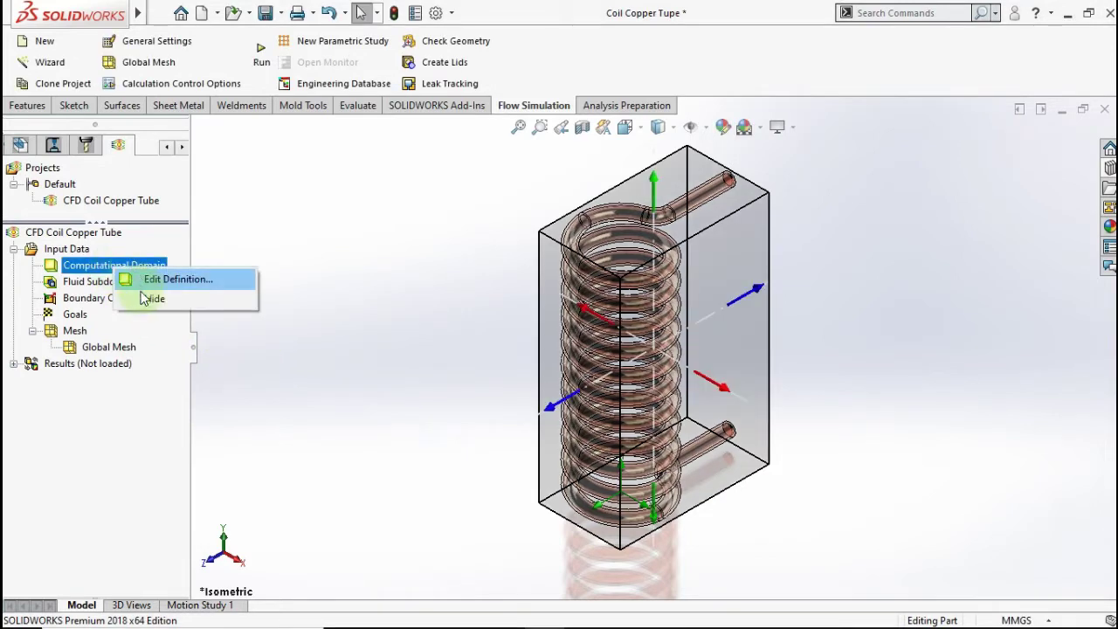
click(140, 297)
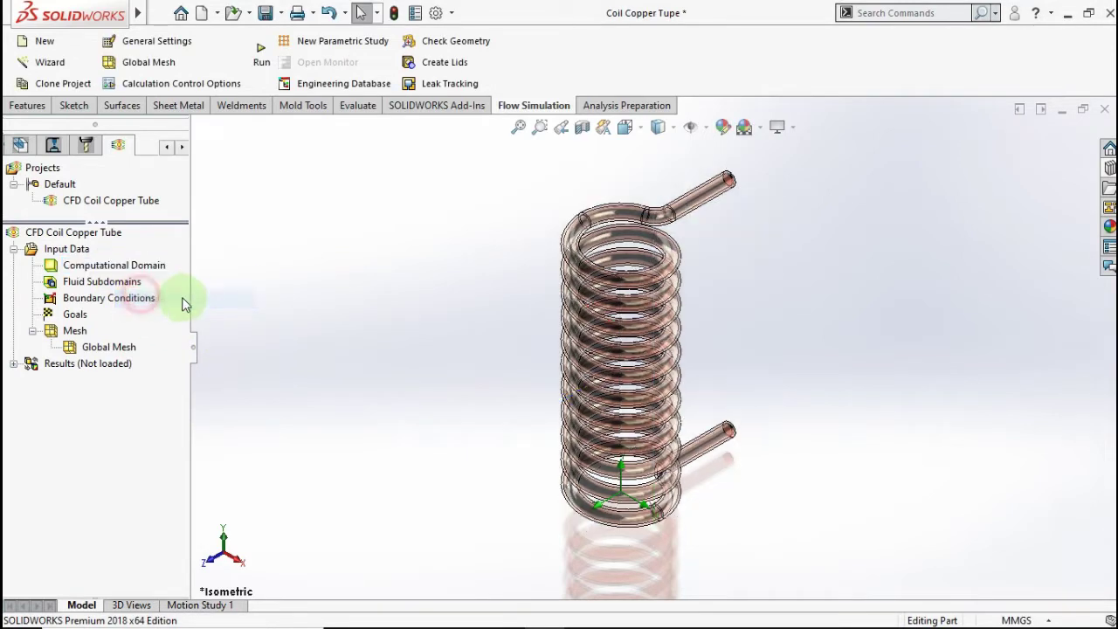
right_click(96, 299)
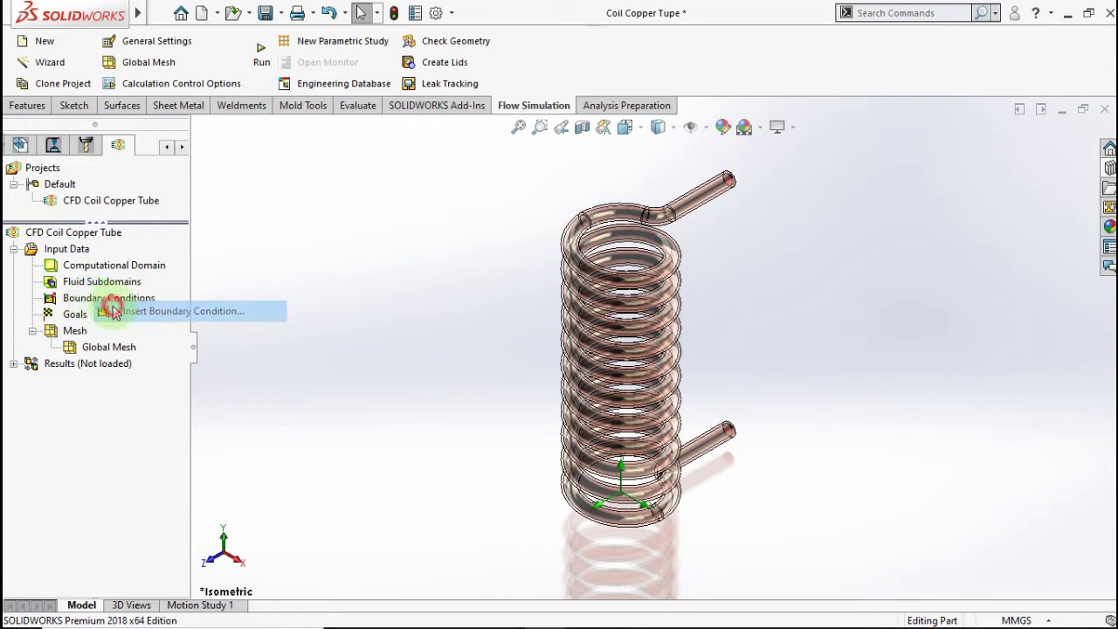
click(108, 310)
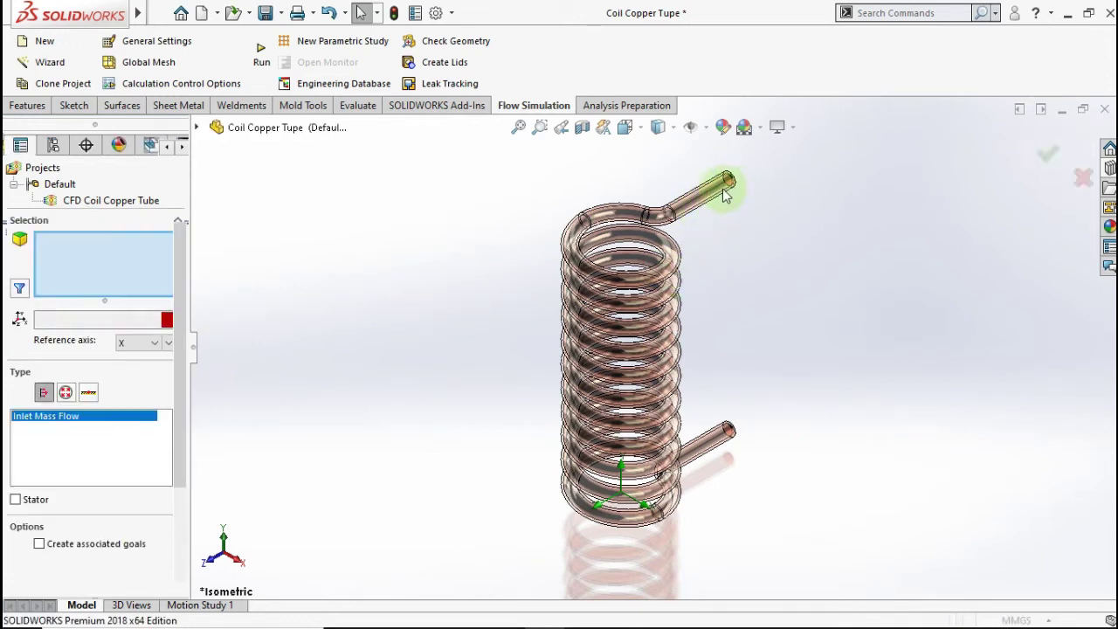
scroll(725, 194, down, 5)
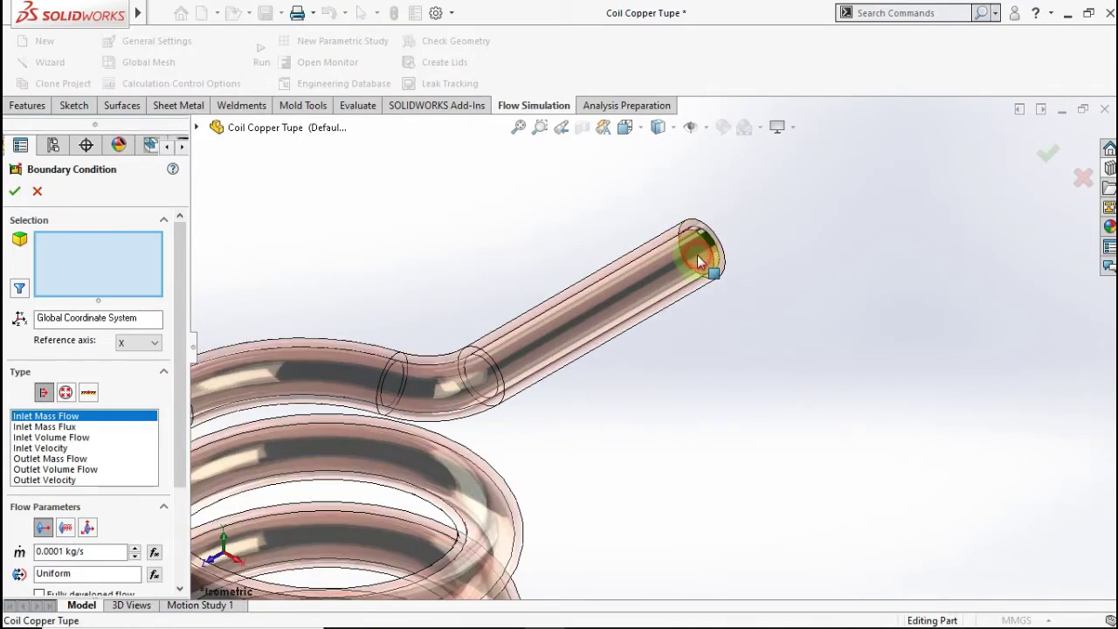
click(696, 263)
click(68, 447)
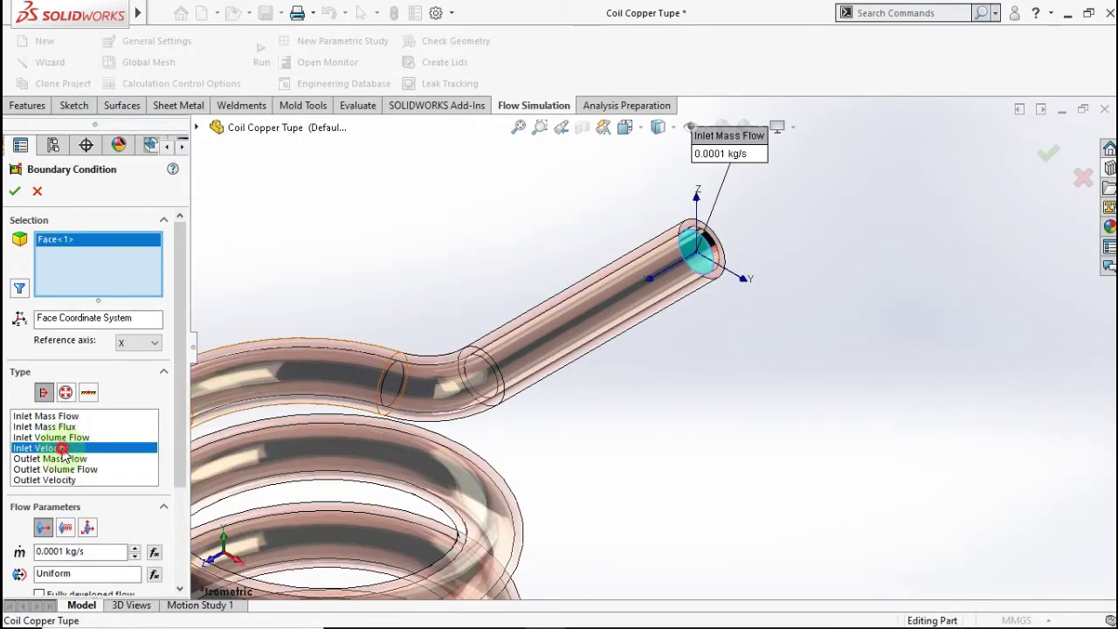
Set the inlet velocity to 10 m/s and rename the condition Inlet Velocity
drag(181, 393, 179, 428)
scroll(179, 428, down, 3)
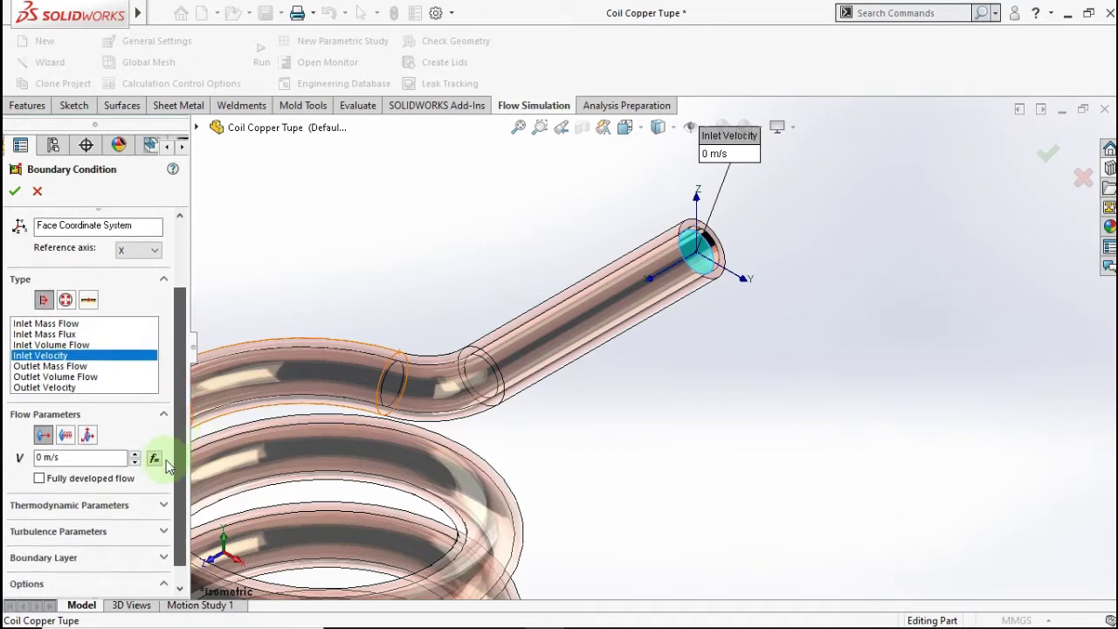
double_click(39, 456)
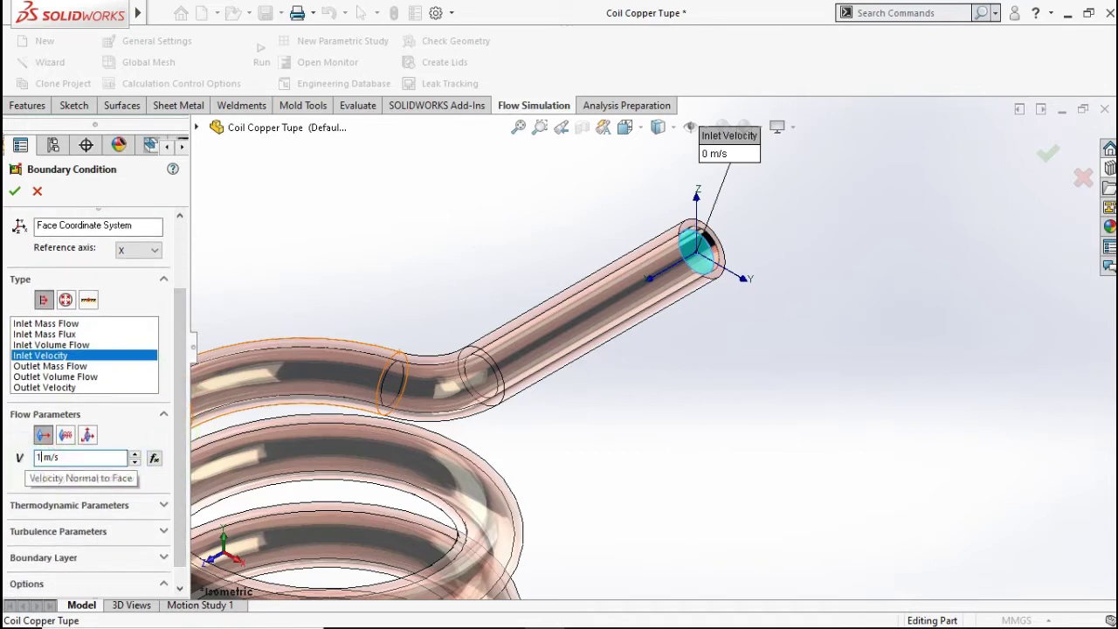
text(10)
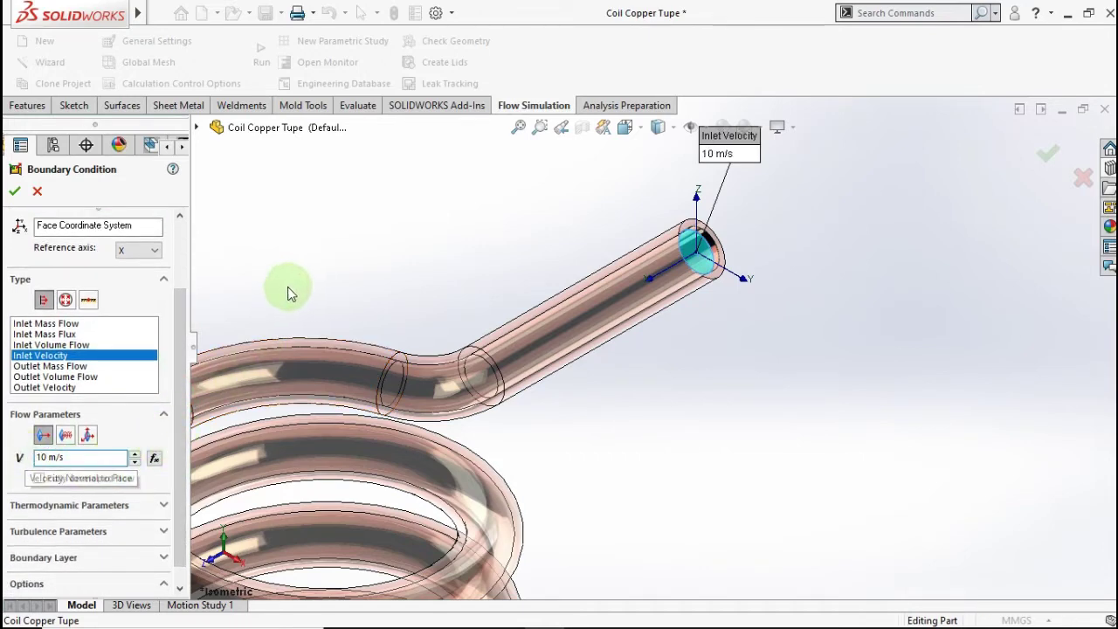
click(15, 192)
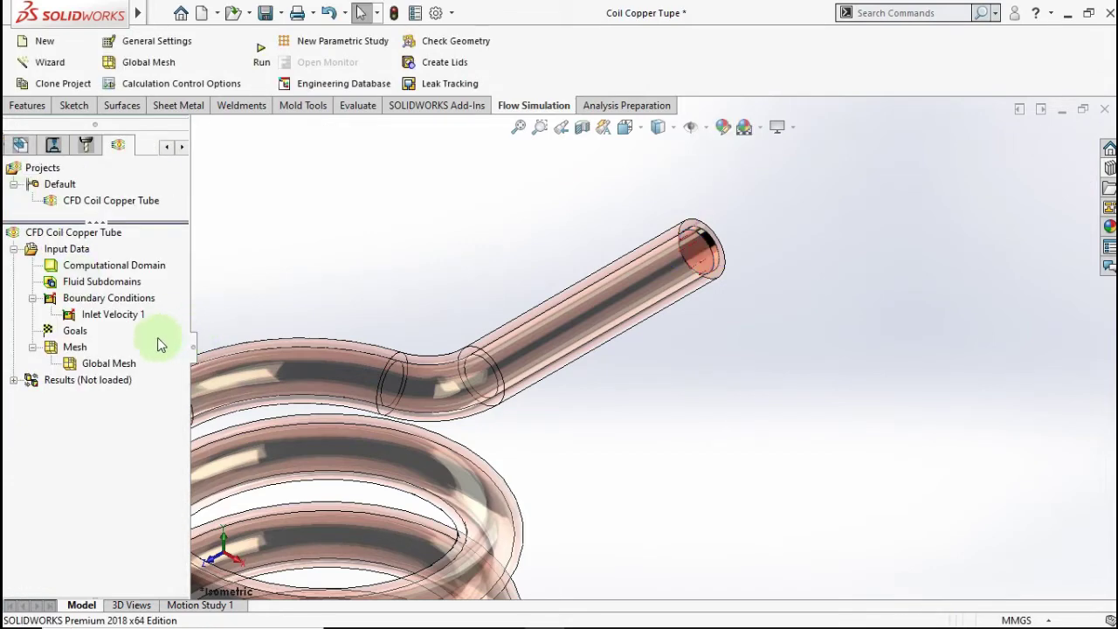
click(118, 316)
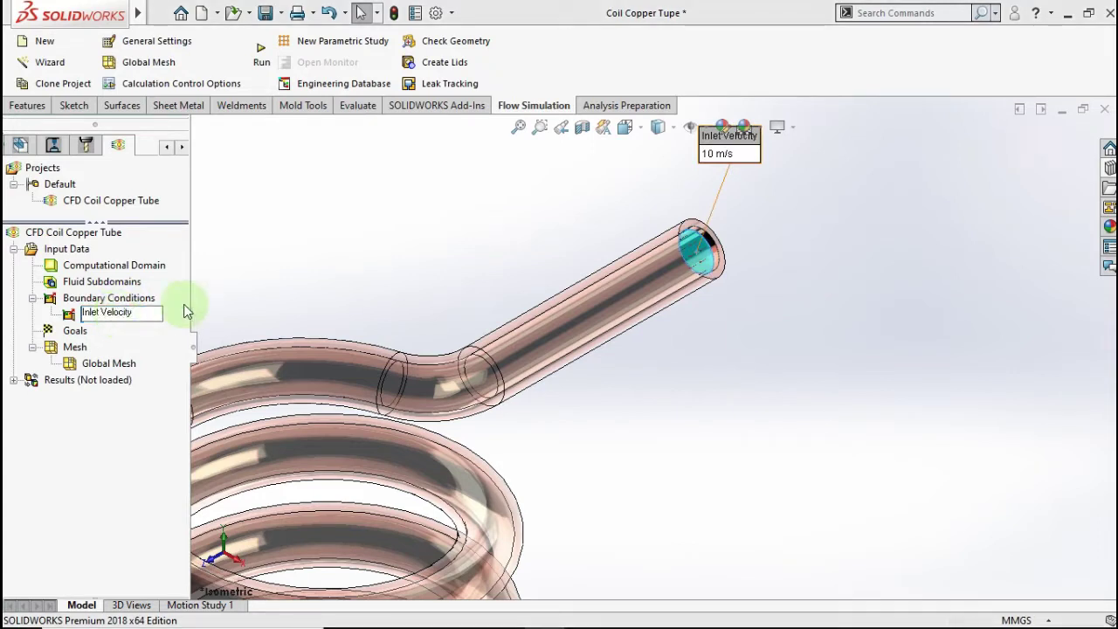
click(249, 279)
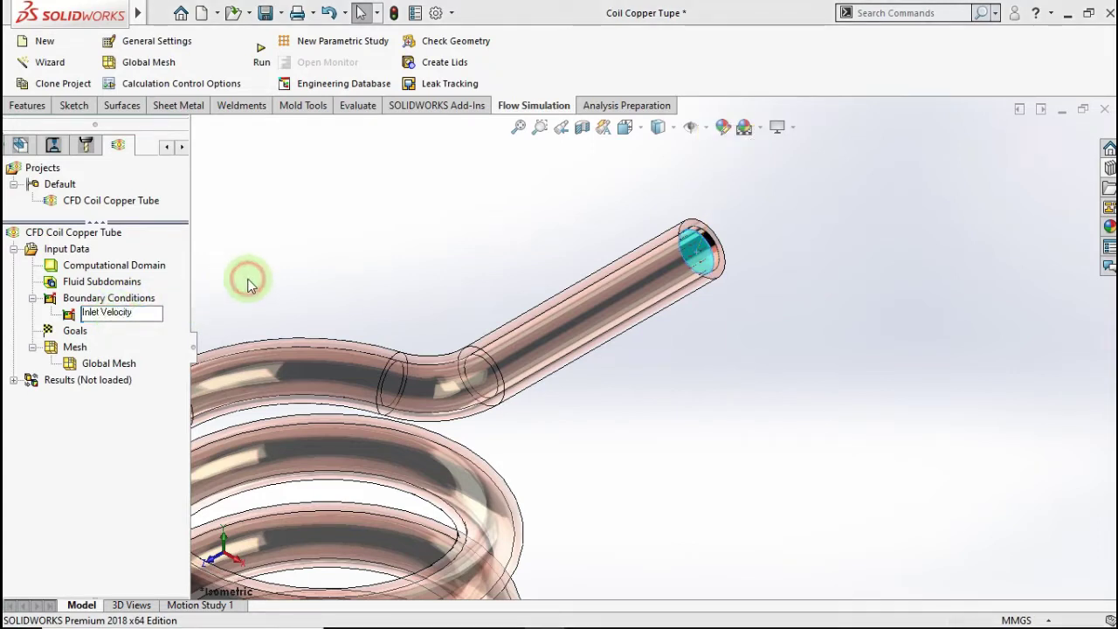
Apply a 101325 Pa environment pressure opening condition to the lower tube end face
right_click(129, 299)
click(154, 313)
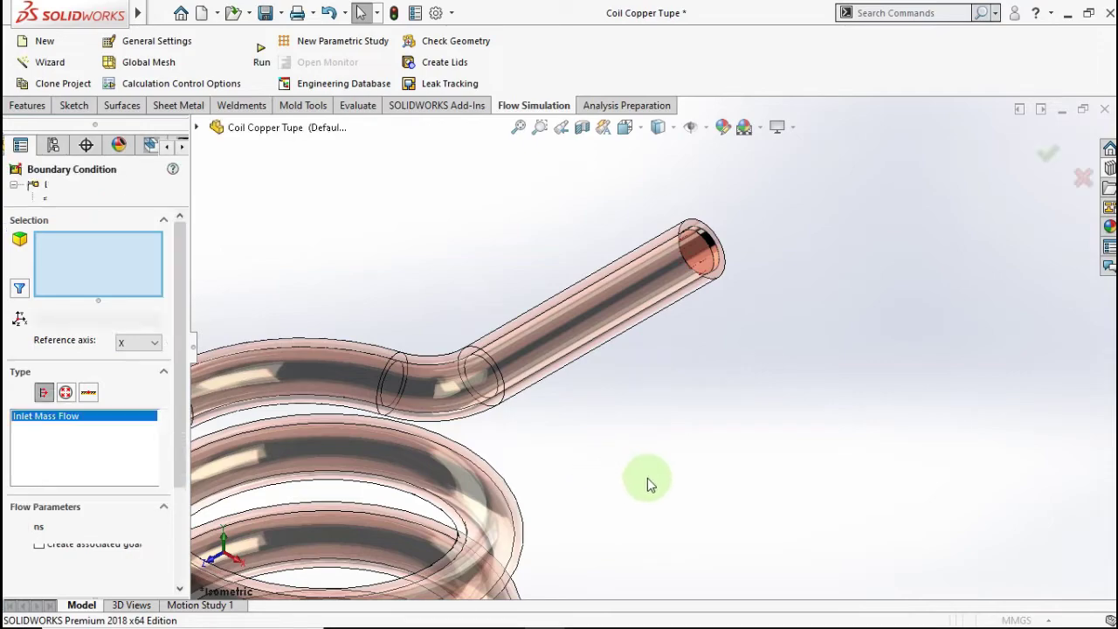
scroll(656, 507, up, 3)
scroll(647, 517, down, 7)
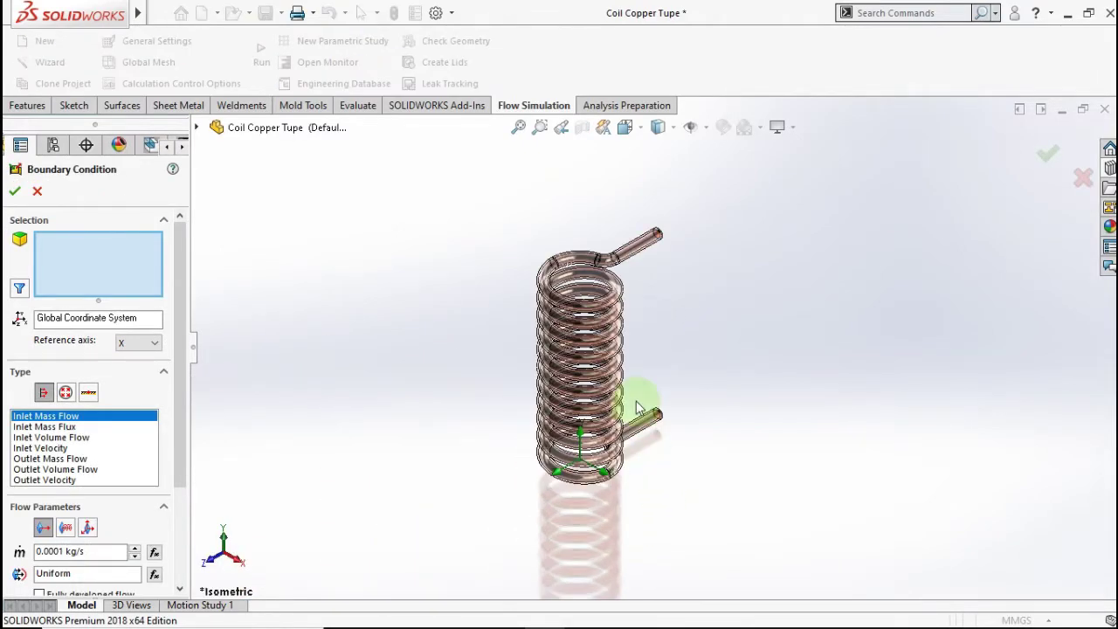
scroll(665, 426, down, 2)
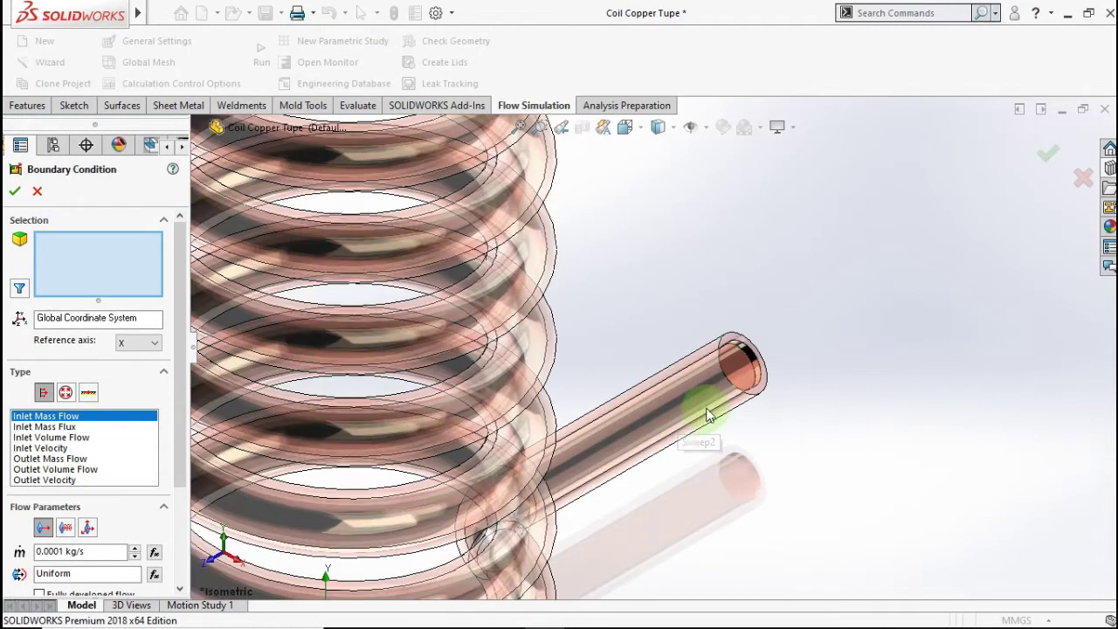
click(740, 370)
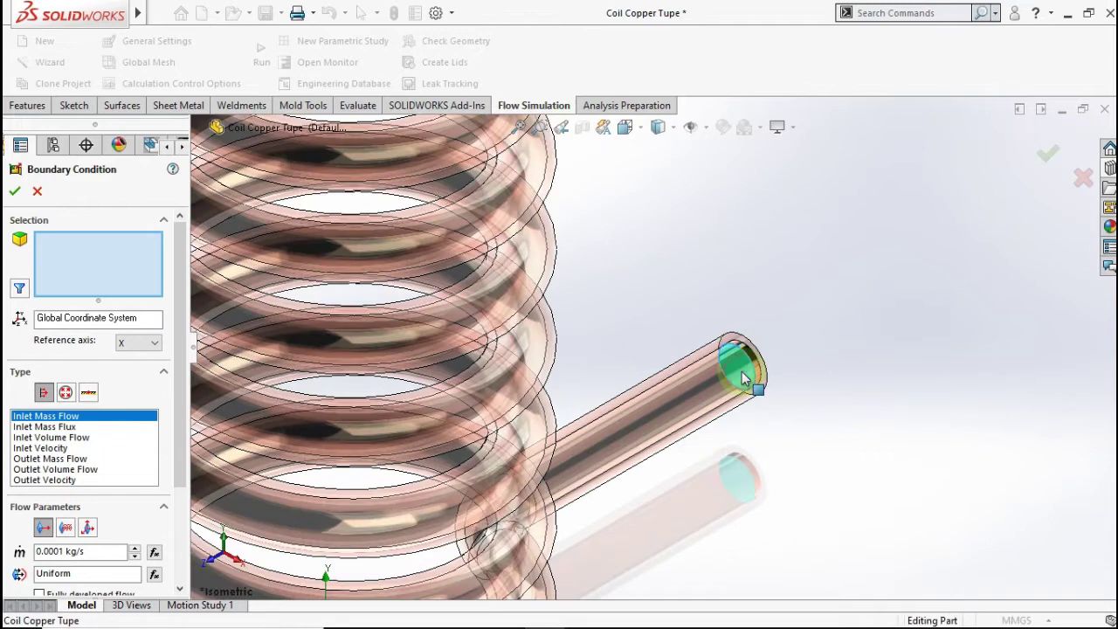
click(66, 392)
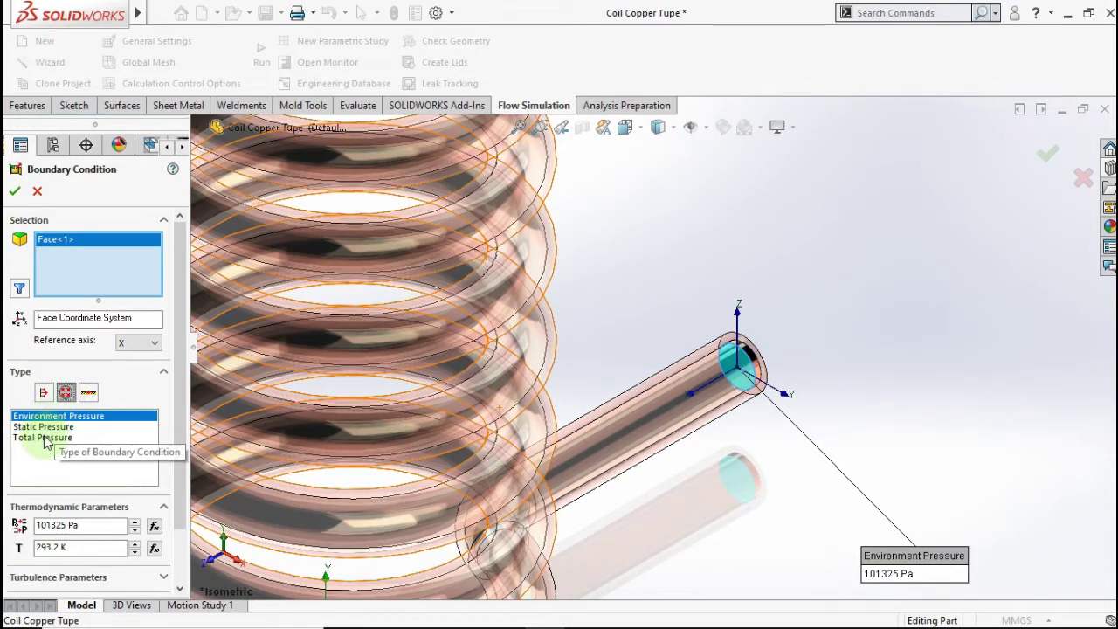
click(16, 199)
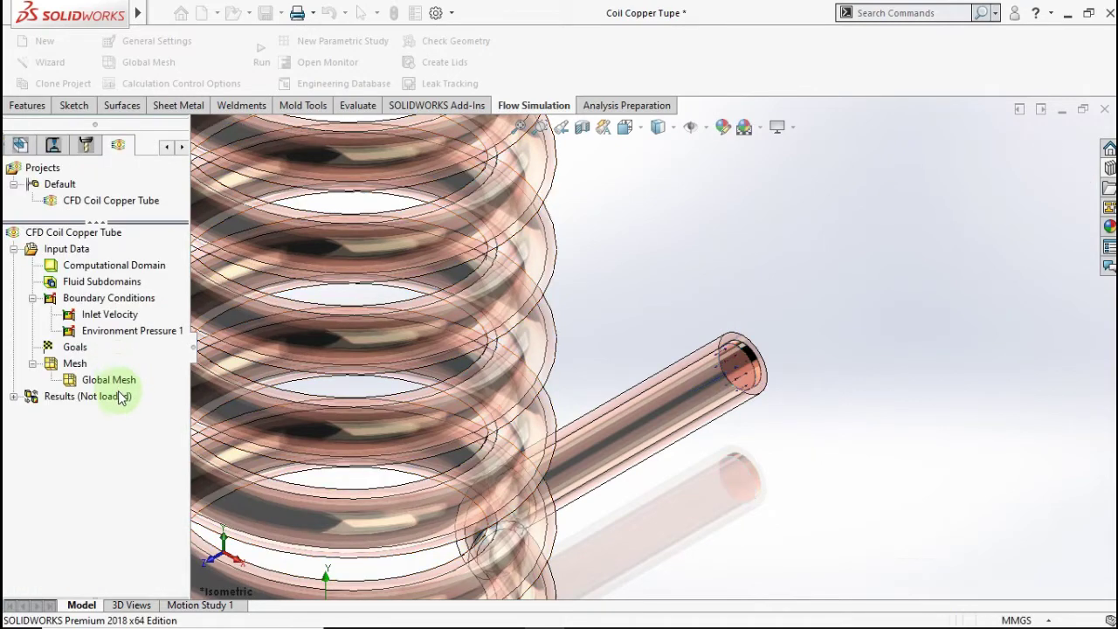
Rename Environment Pressure 1 to Outlet Velocity
click(105, 330)
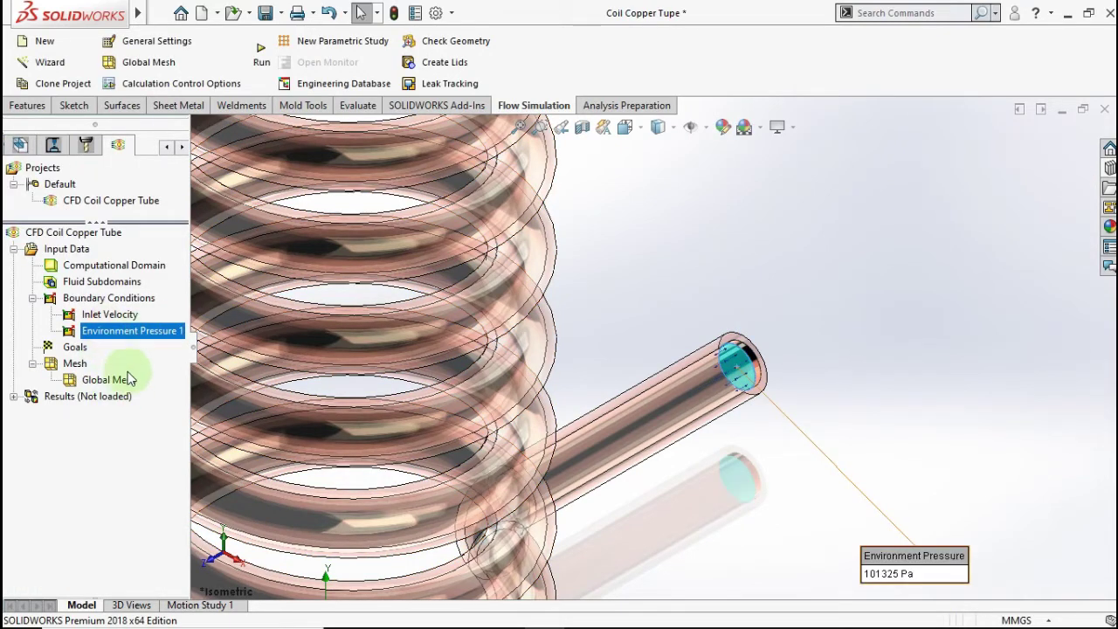
key(F2)
text(Outlet Velocity)
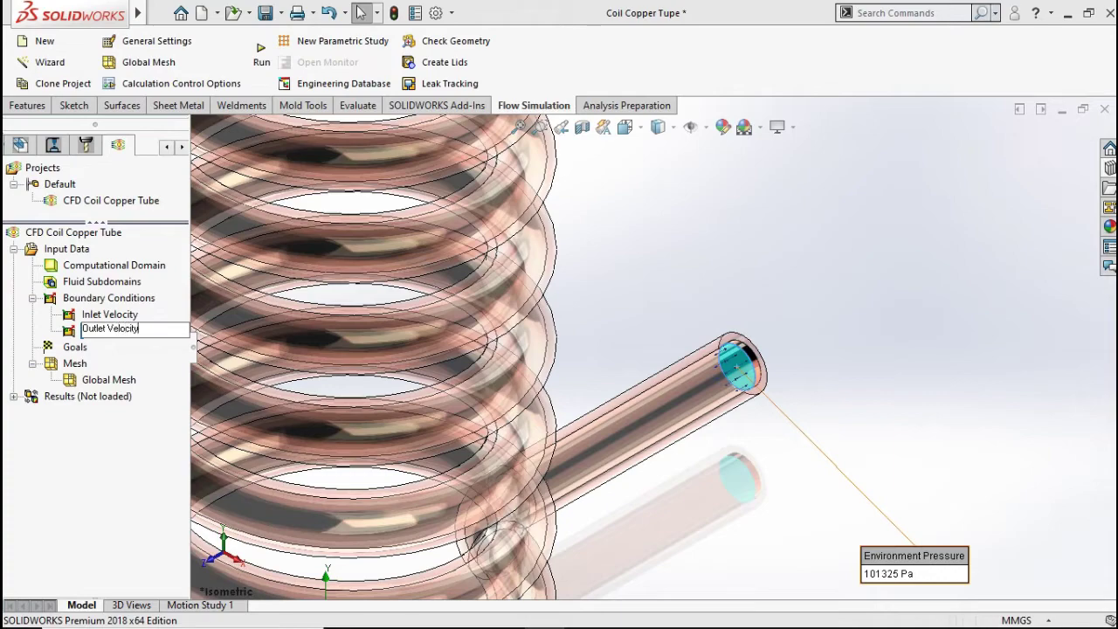
click(655, 260)
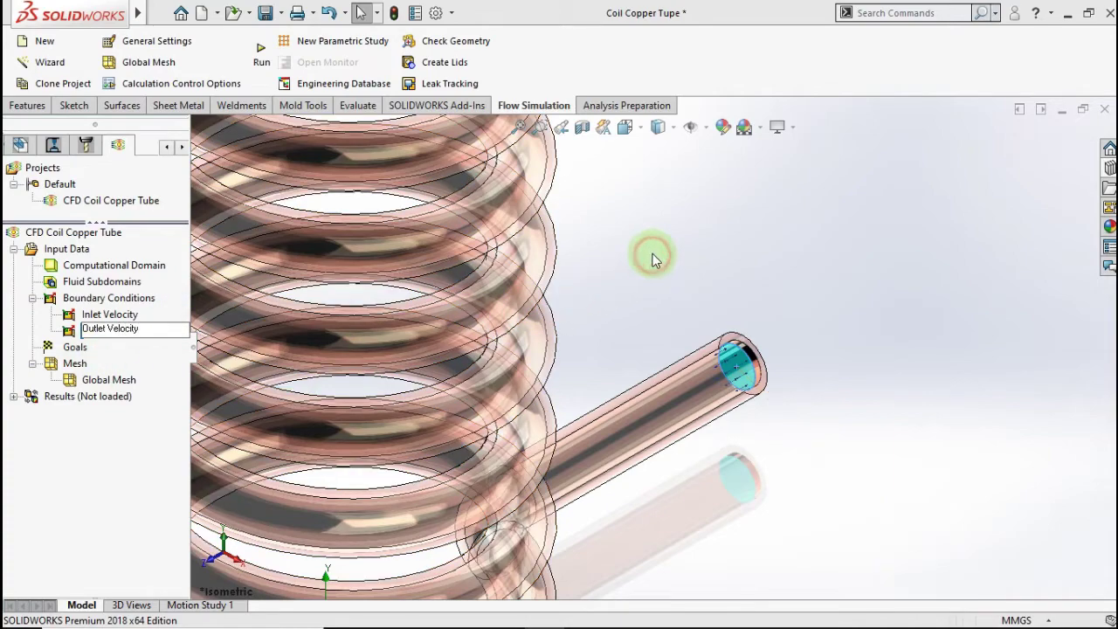
scroll(651, 260, up, 5)
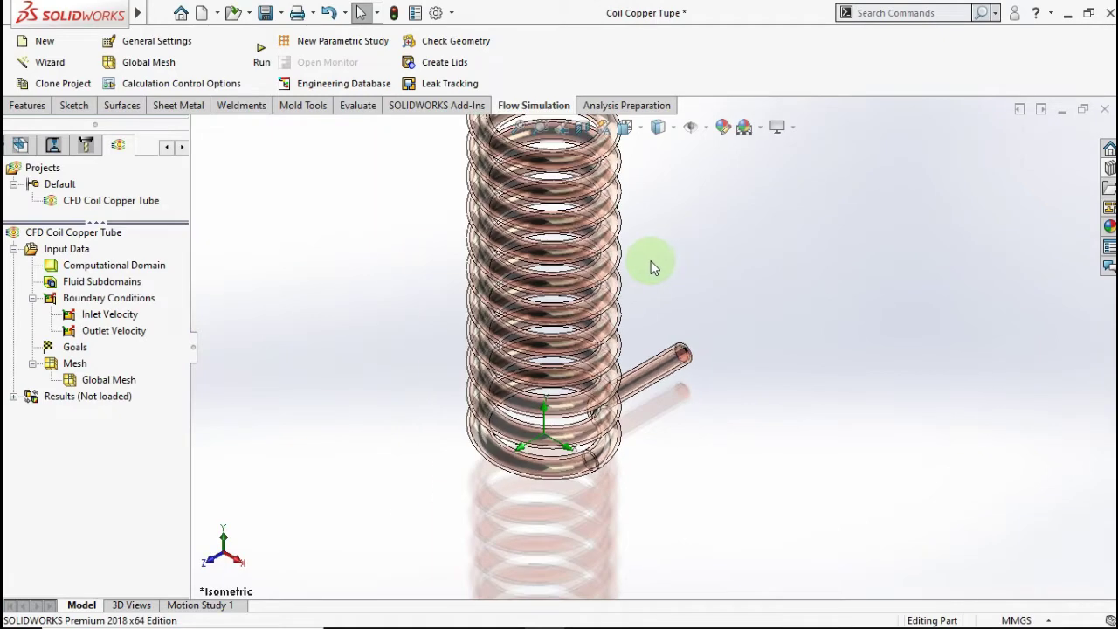
scroll(656, 187, up, 4)
Insert a Mass Flow Rate global goal and rename GG Mass Flow Rate 1 to Mass Flow Rate
scroll(722, 224, up, 2)
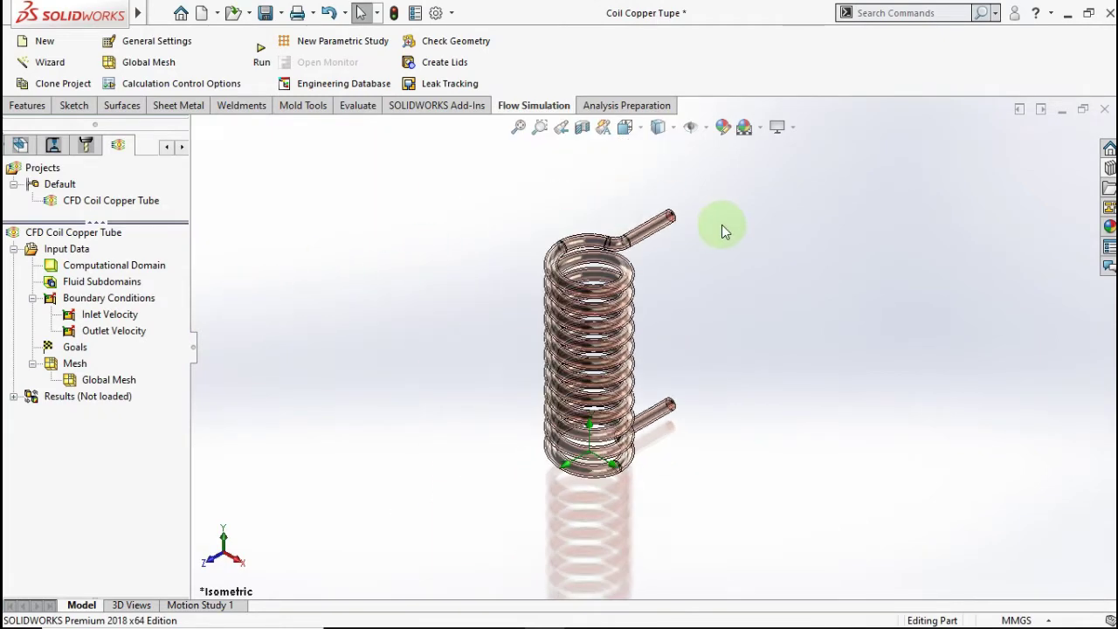
scroll(721, 224, down, 2)
right_click(77, 348)
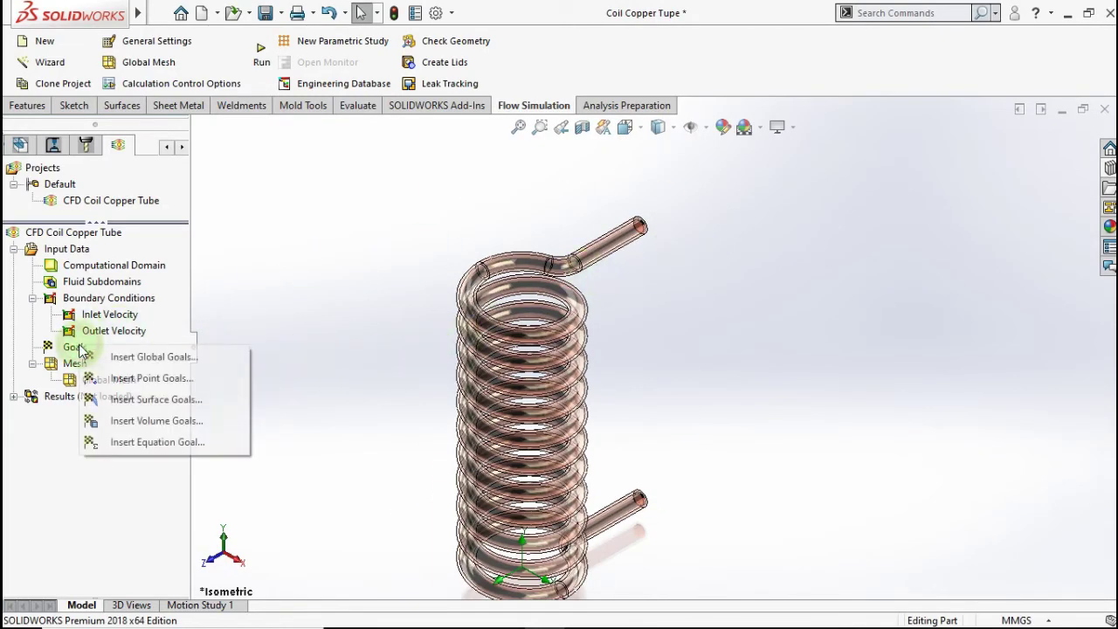
click(146, 359)
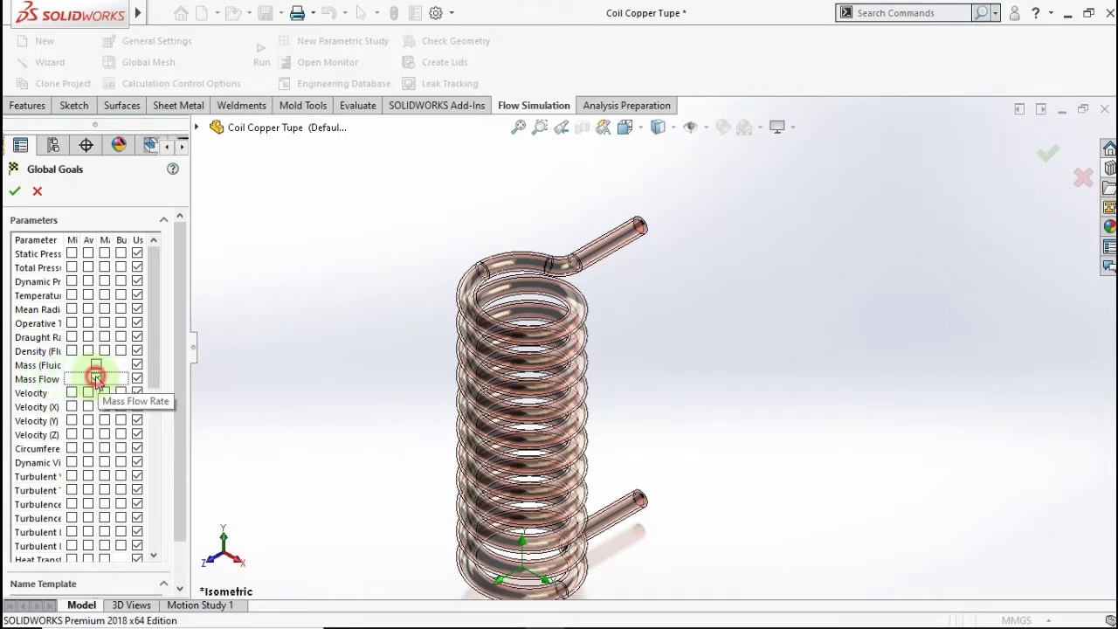
click(96, 378)
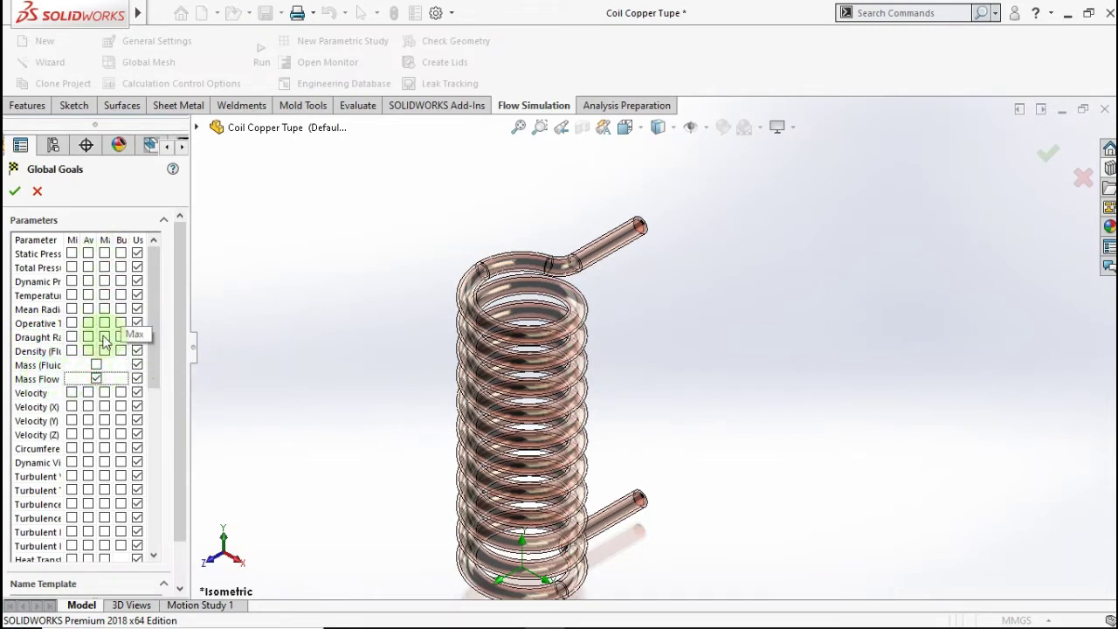
click(15, 191)
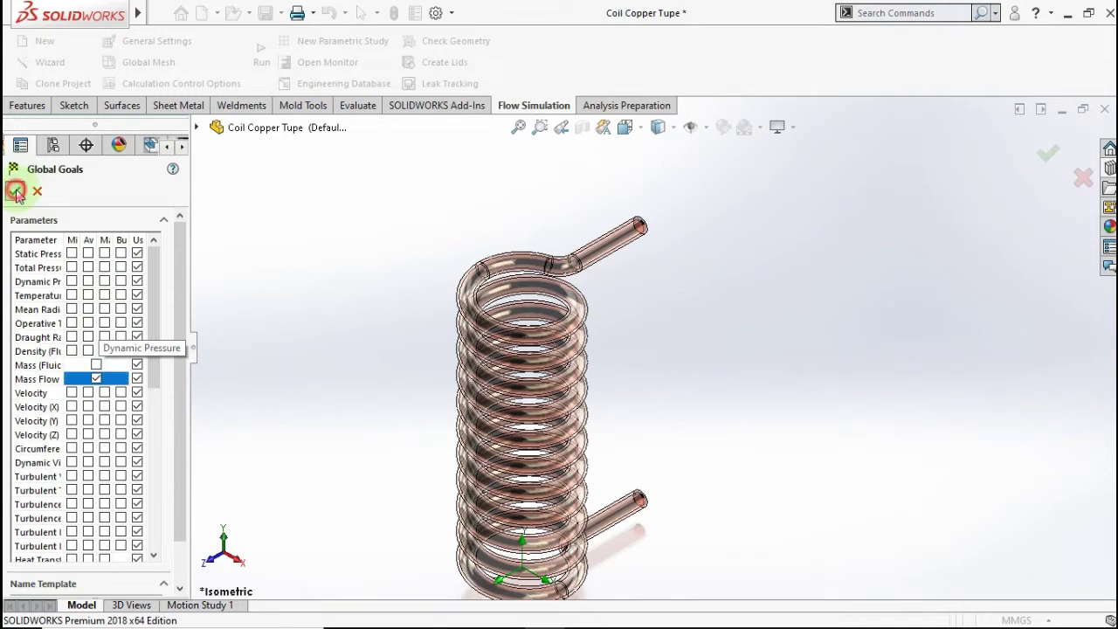
click(119, 370)
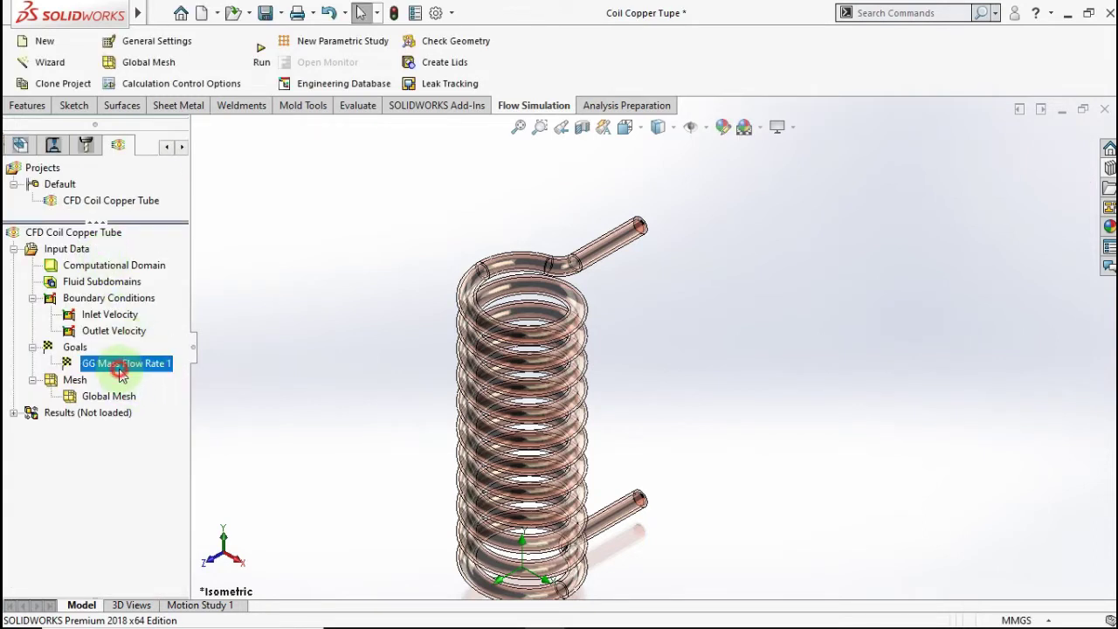
click(119, 366)
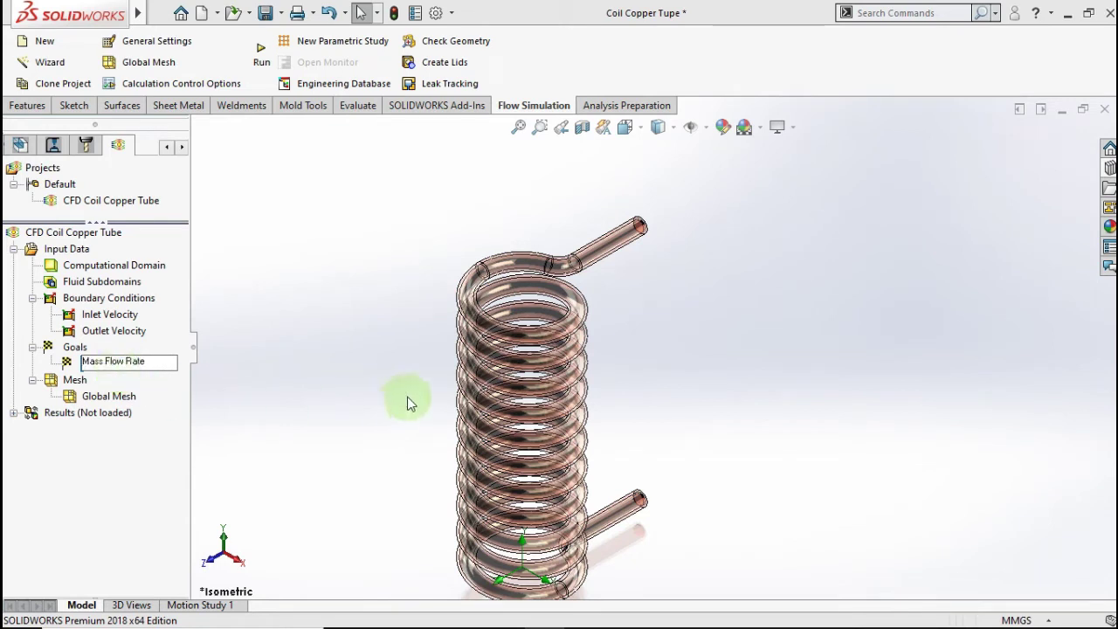
key(Return)
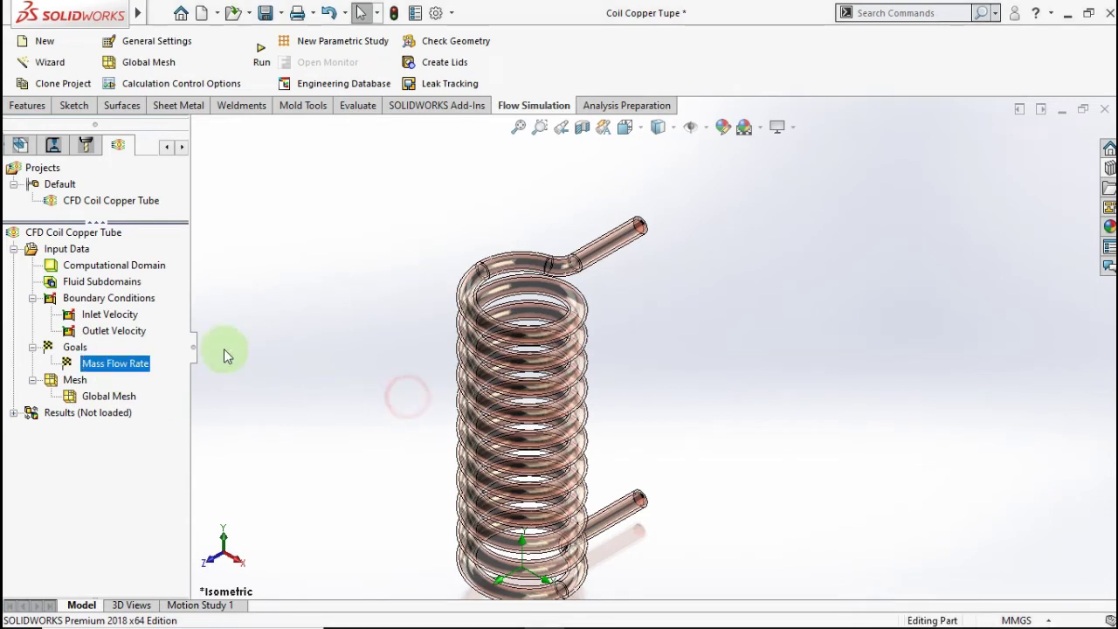
Insert a CAD Area surface goal, SG CAD Area 1, on the upper pipe-end face
right_click(76, 348)
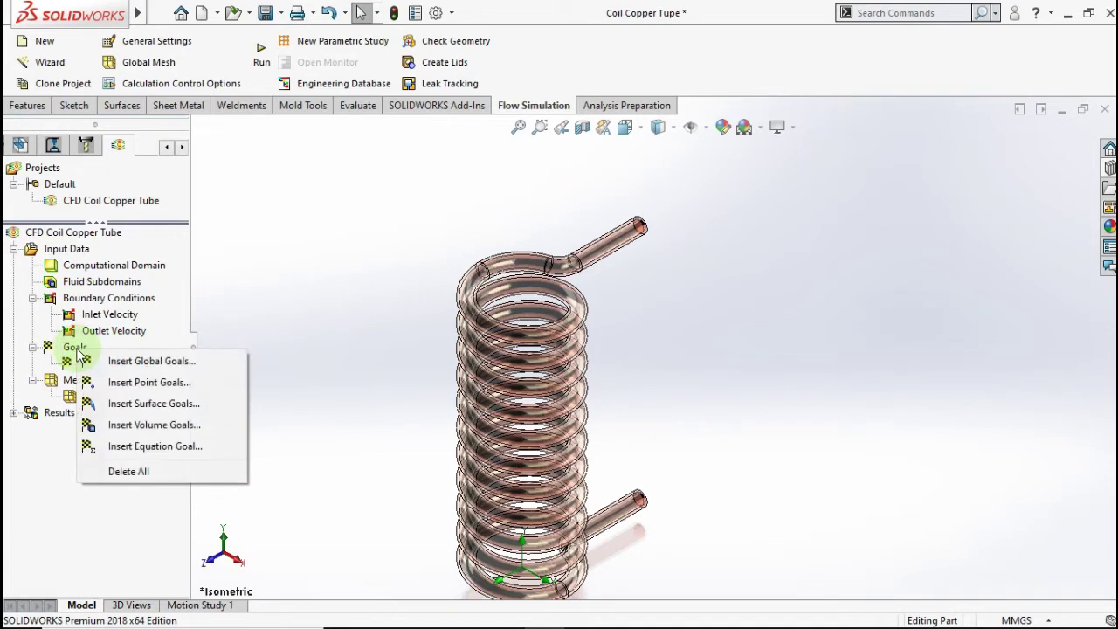
click(137, 403)
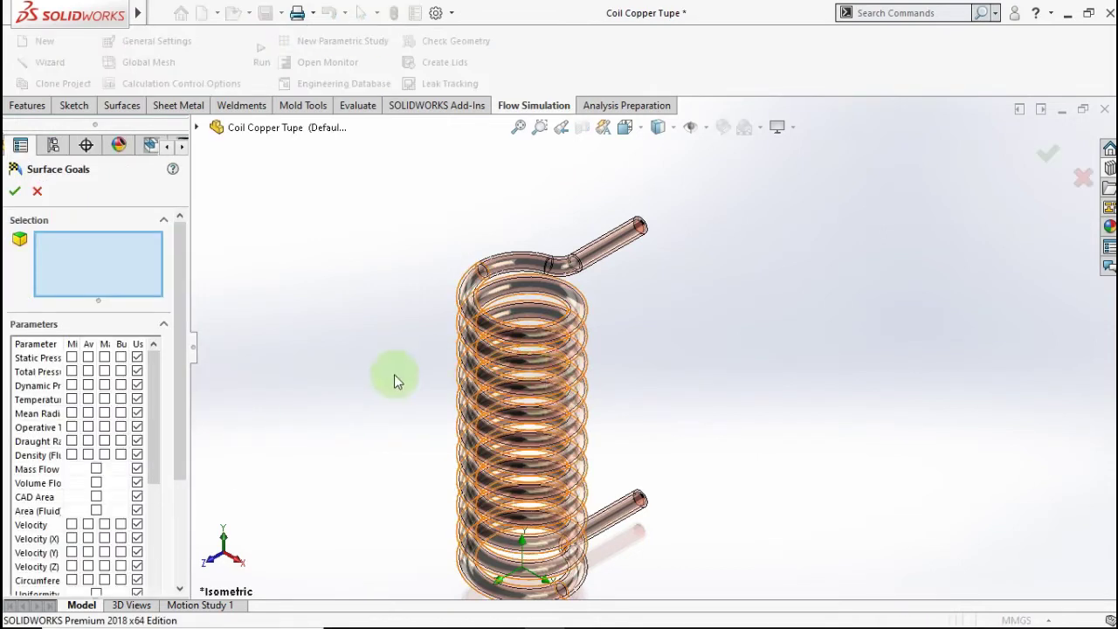
click(96, 497)
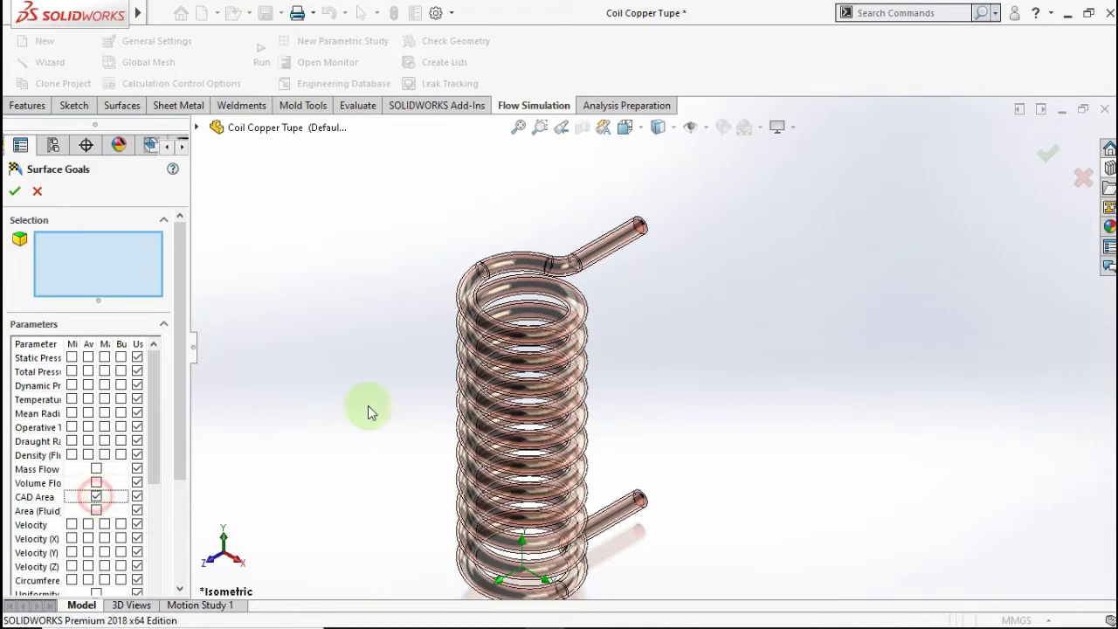
scroll(663, 236, down, 5)
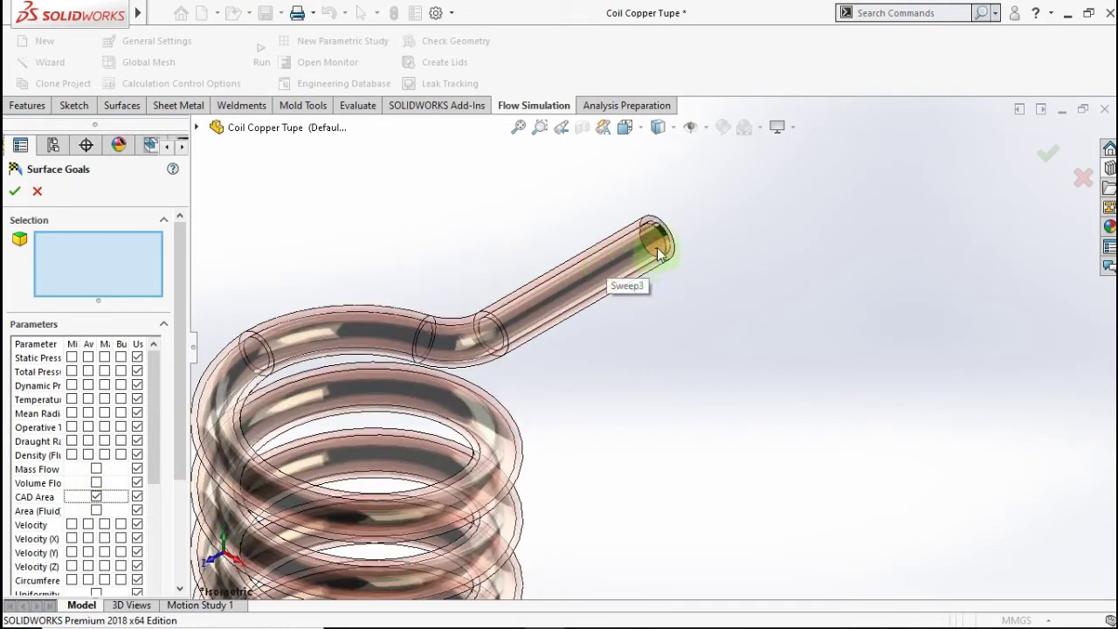
click(655, 248)
scroll(672, 365, up, 6)
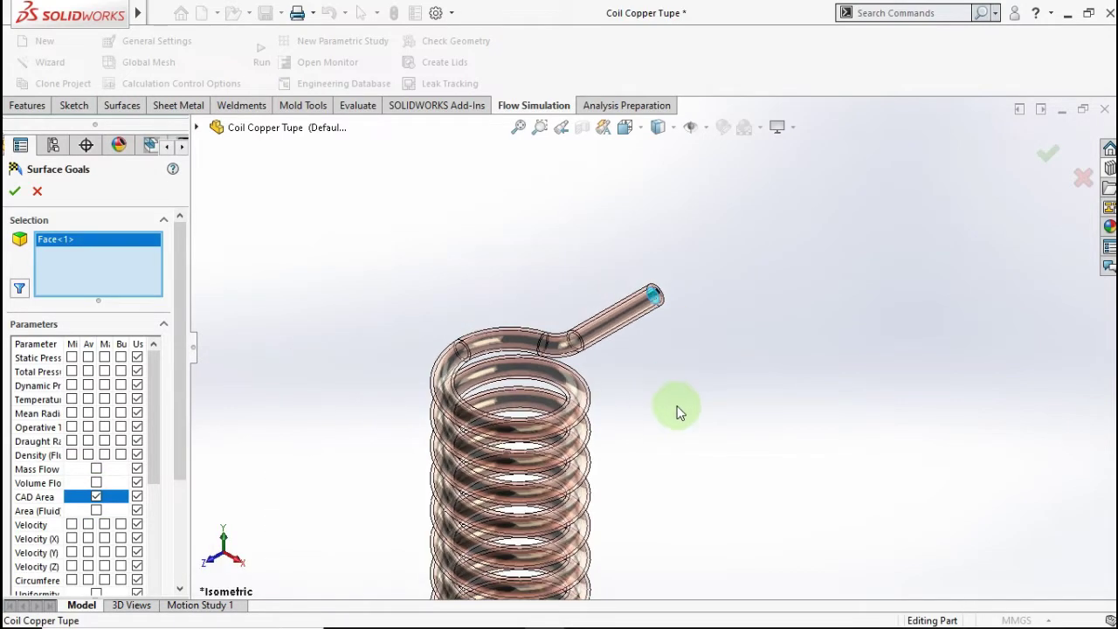
scroll(679, 466, up, 2)
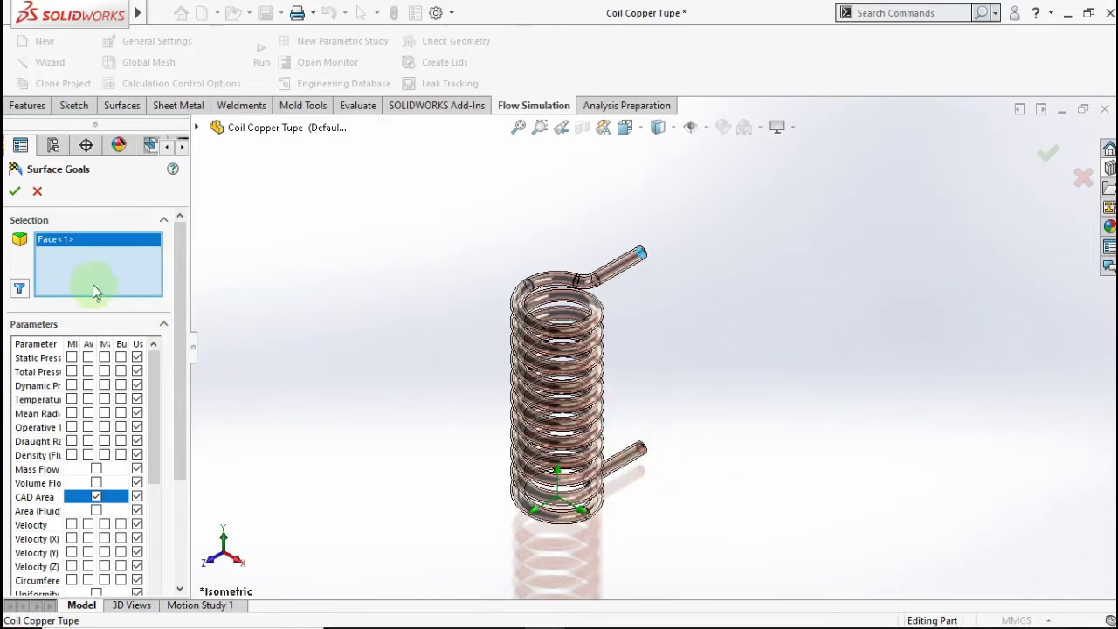
click(17, 193)
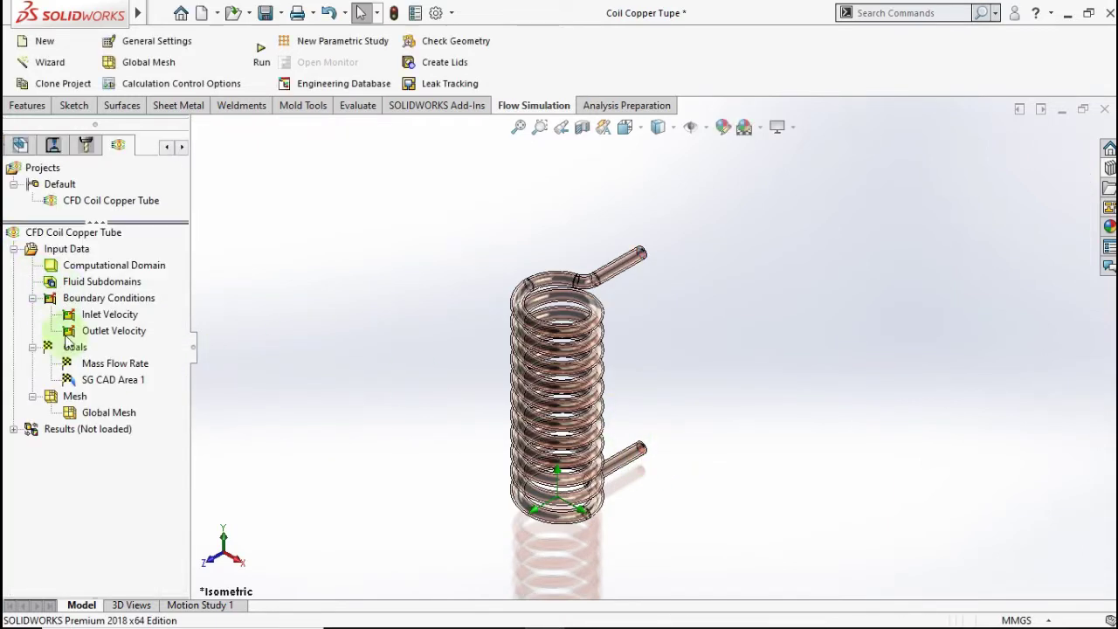
Edit the SG CAD Area 1 goal's name to CAD Area Pipe
click(110, 384)
click(110, 384)
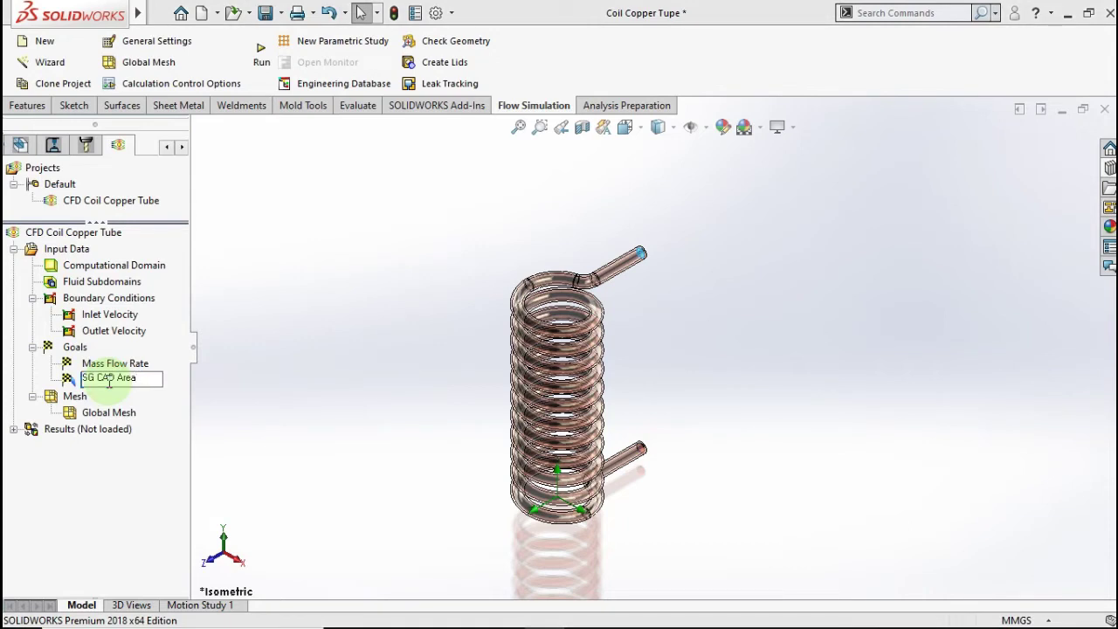
key(BackSpace)
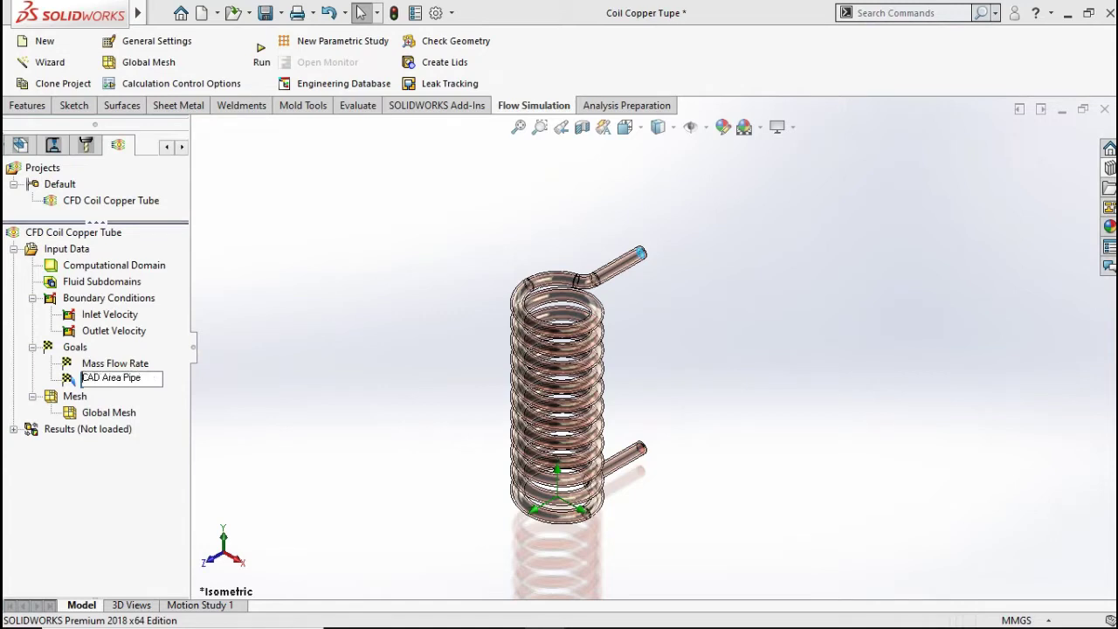
click(267, 367)
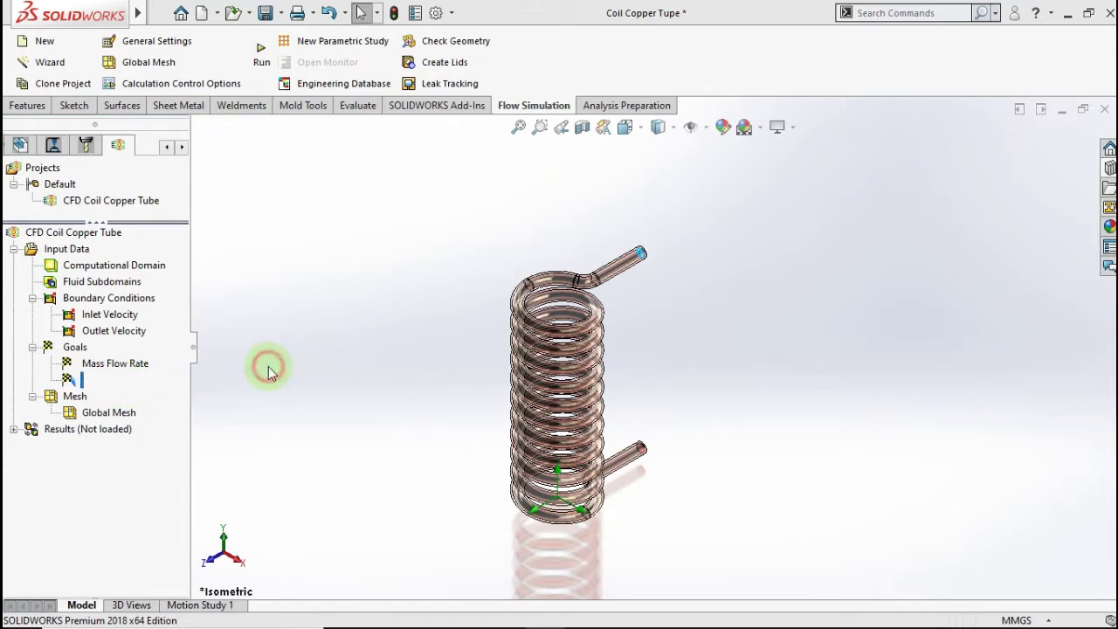
Start a Velocity equation goal with expression (Mass Flow Rate)/(CAD Area Pipe)*1000
right_click(77, 349)
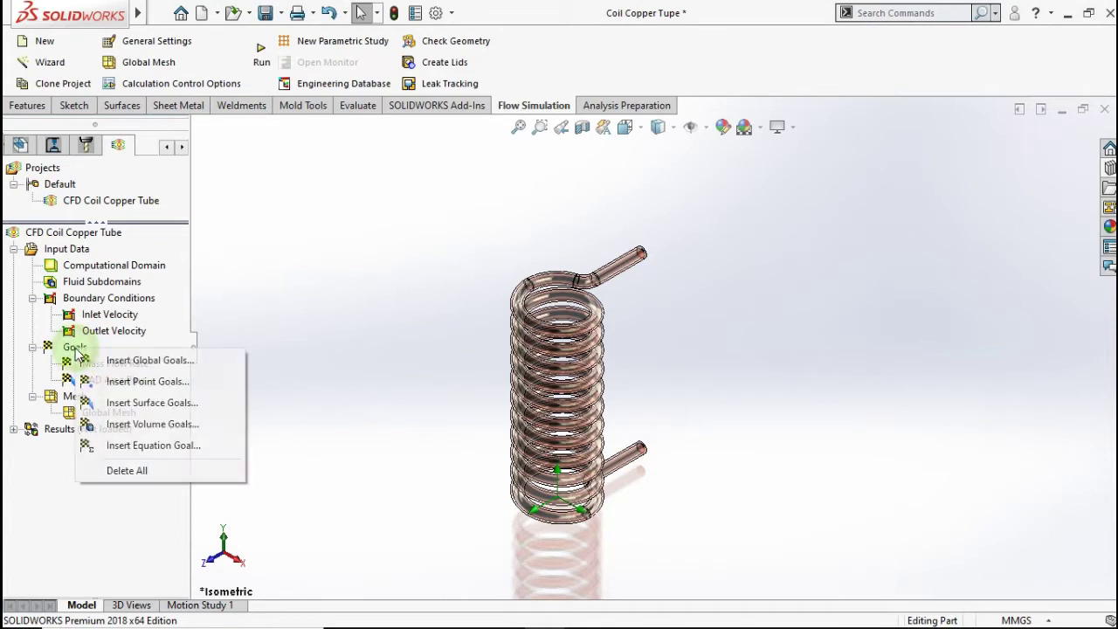
click(177, 446)
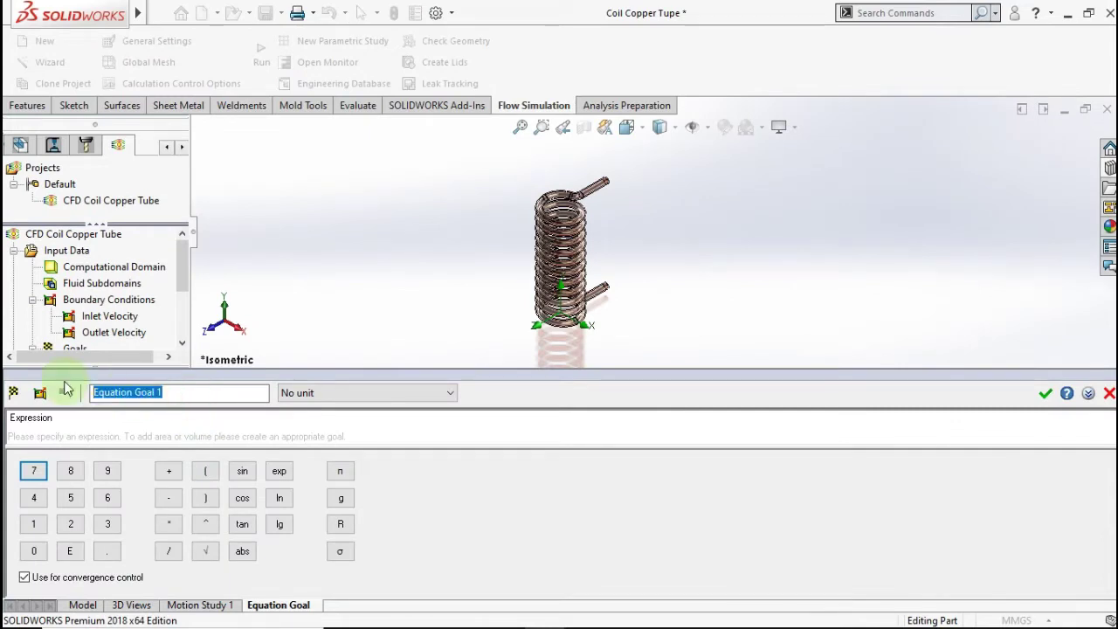
text(Velo)
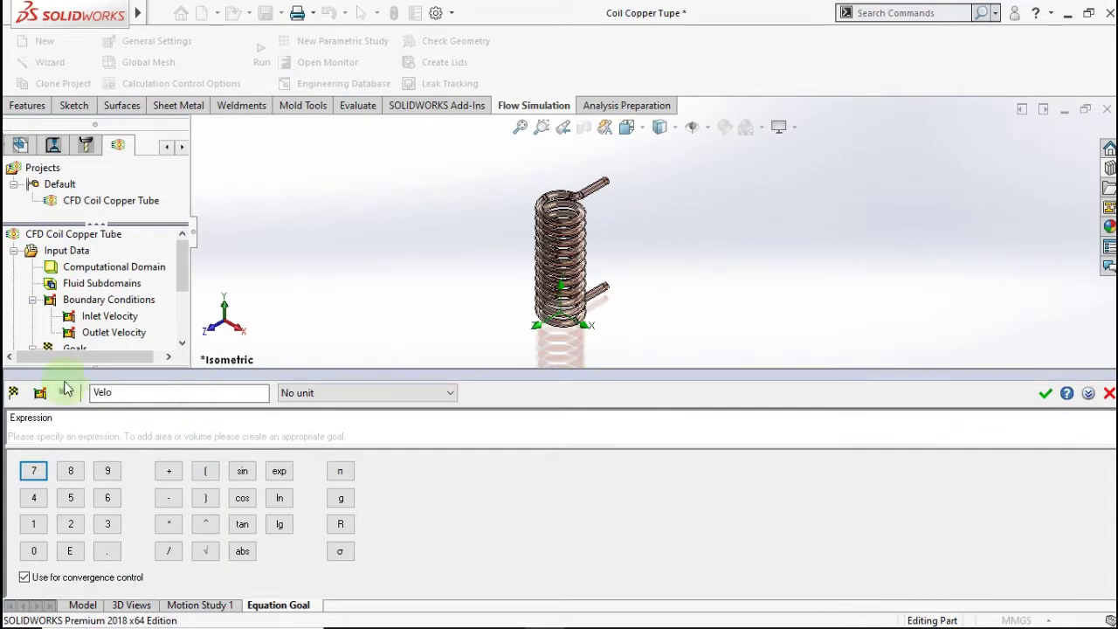
text(city)
click(93, 436)
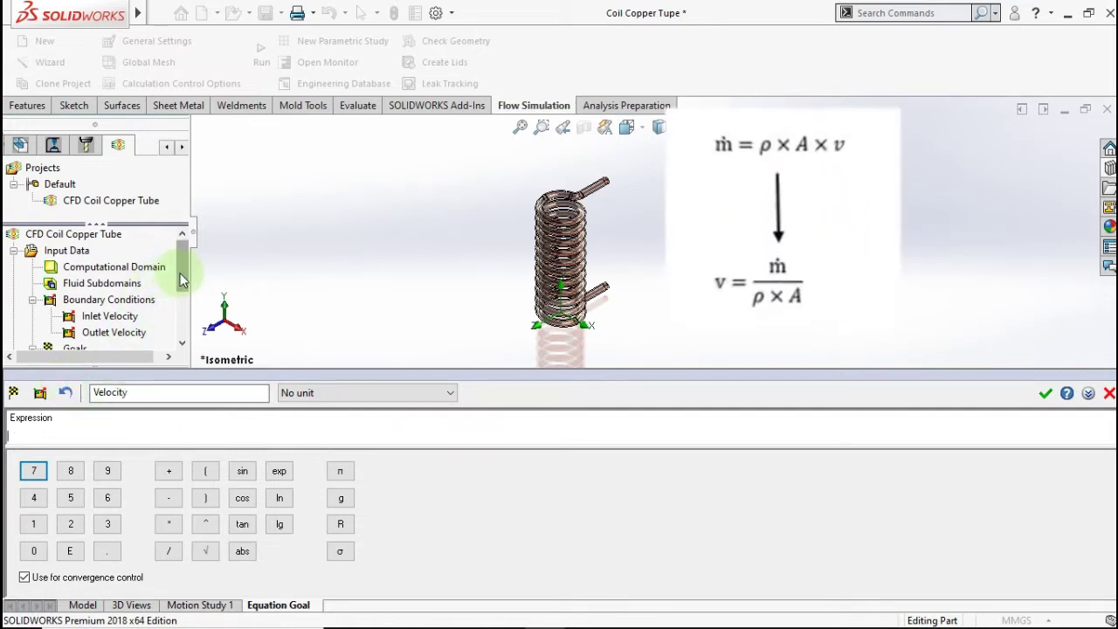
drag(180, 278, 180, 294)
click(128, 317)
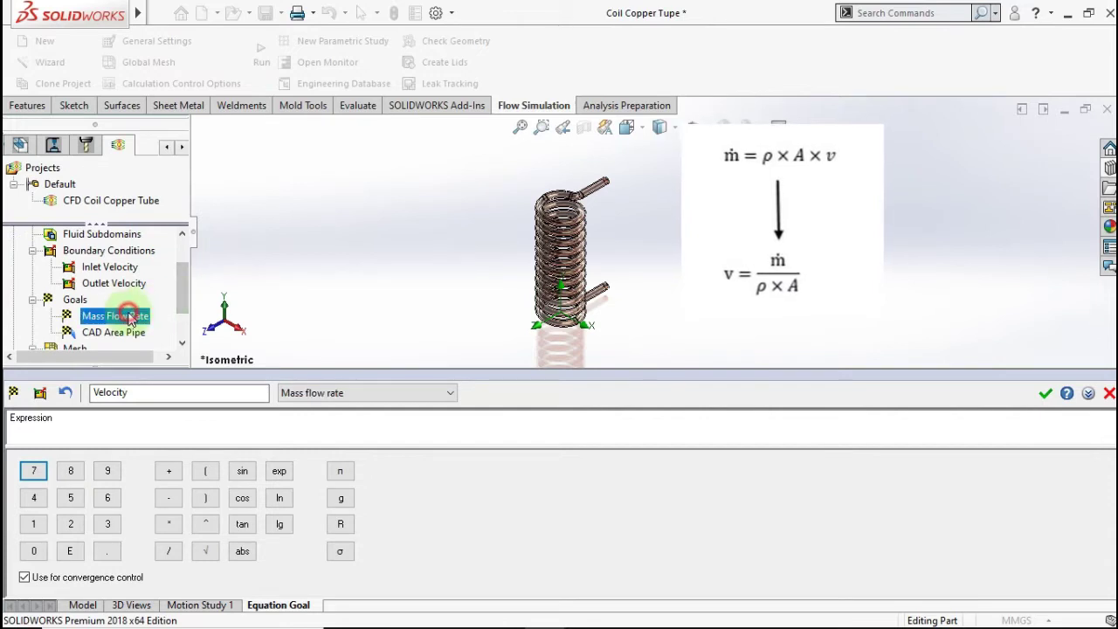
click(173, 548)
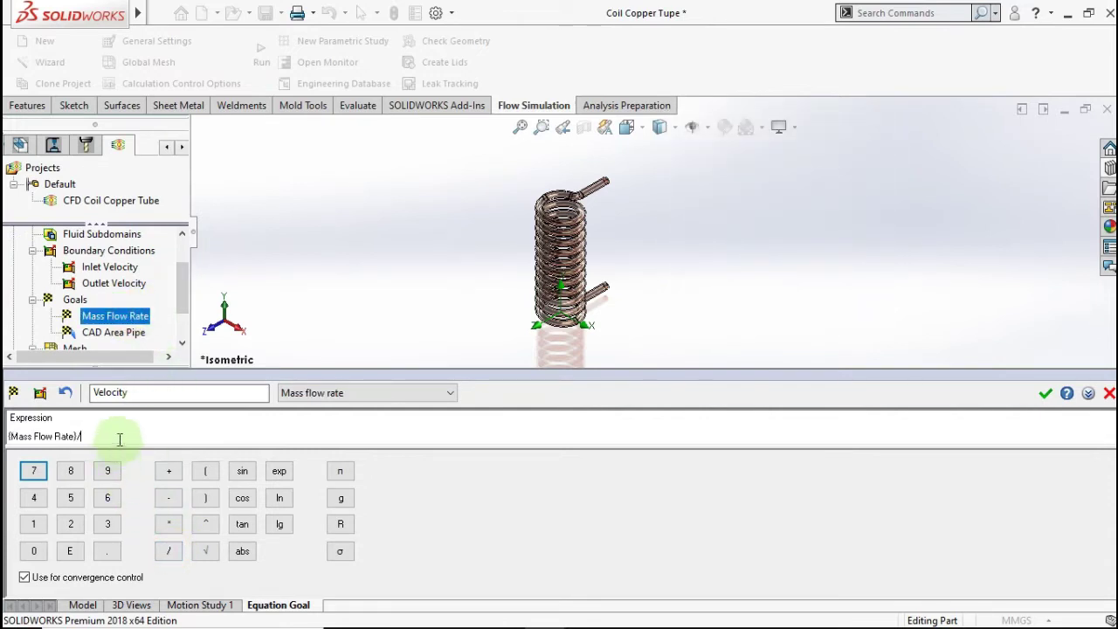
click(209, 477)
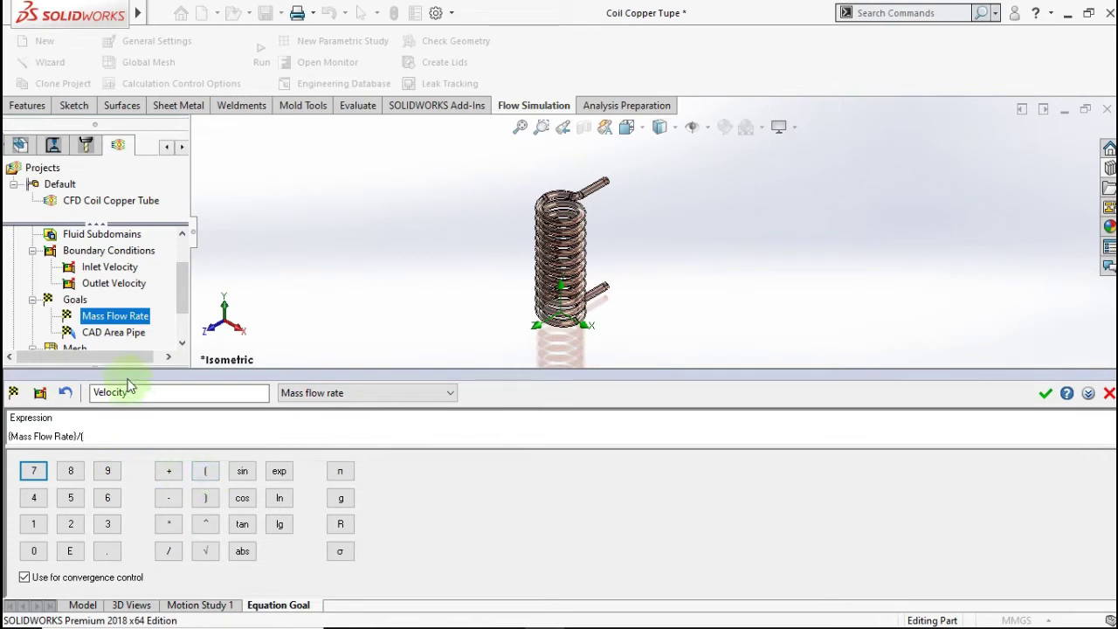
click(122, 340)
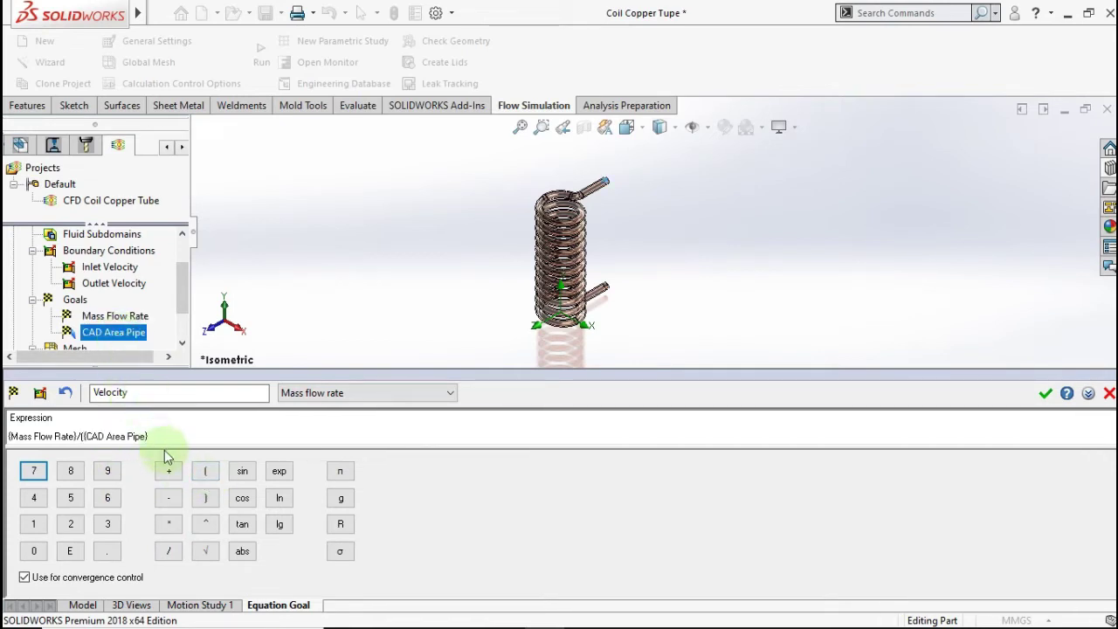
click(204, 497)
text(1000)
click(209, 499)
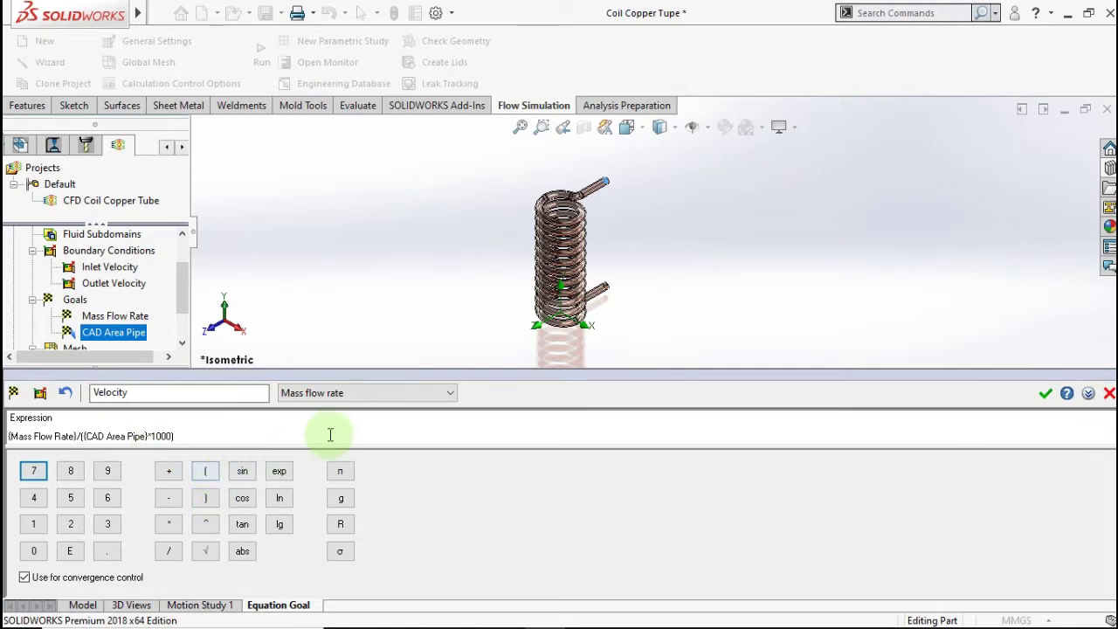
Set the equation goal's dimensionality to Velocity and add it to the goals
click(338, 393)
scroll(369, 284, up, 4)
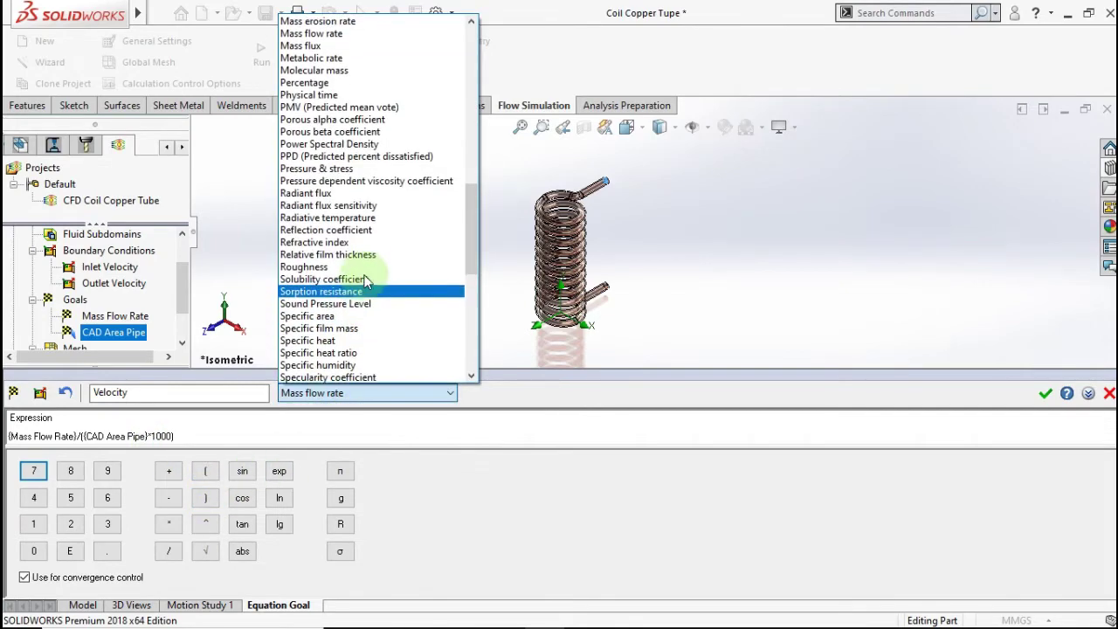
drag(468, 218, 459, 325)
click(334, 254)
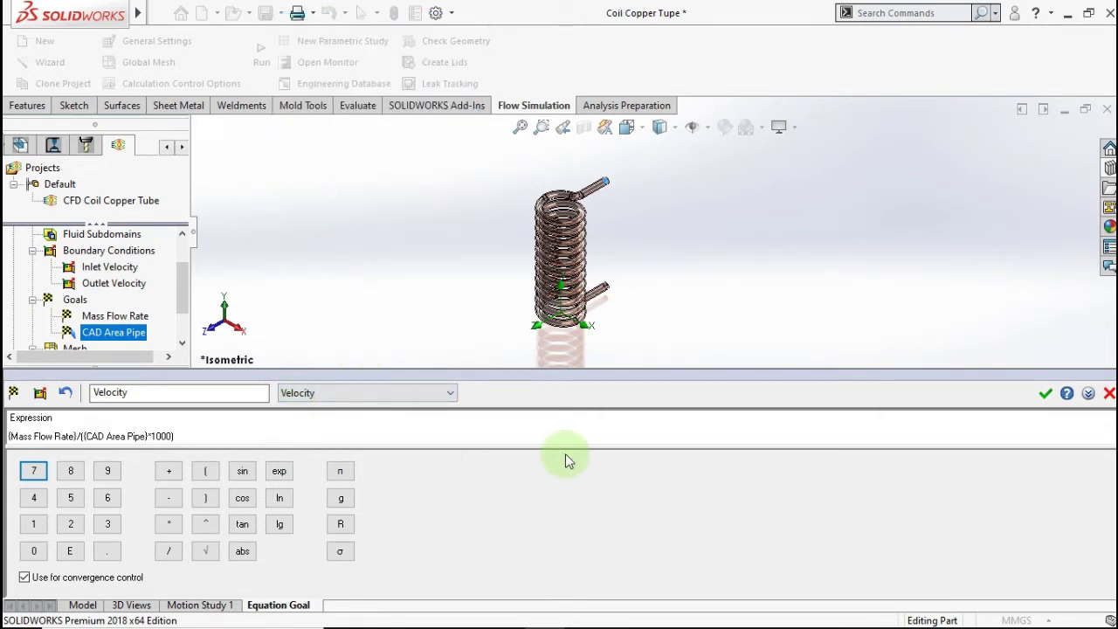
click(1046, 393)
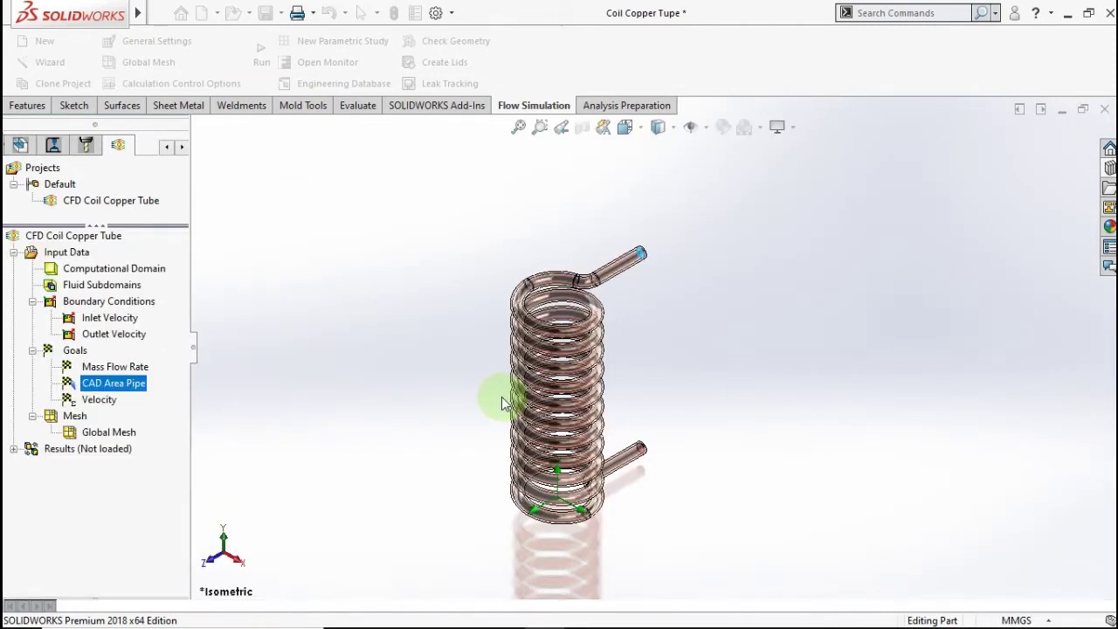
right_click(78, 419)
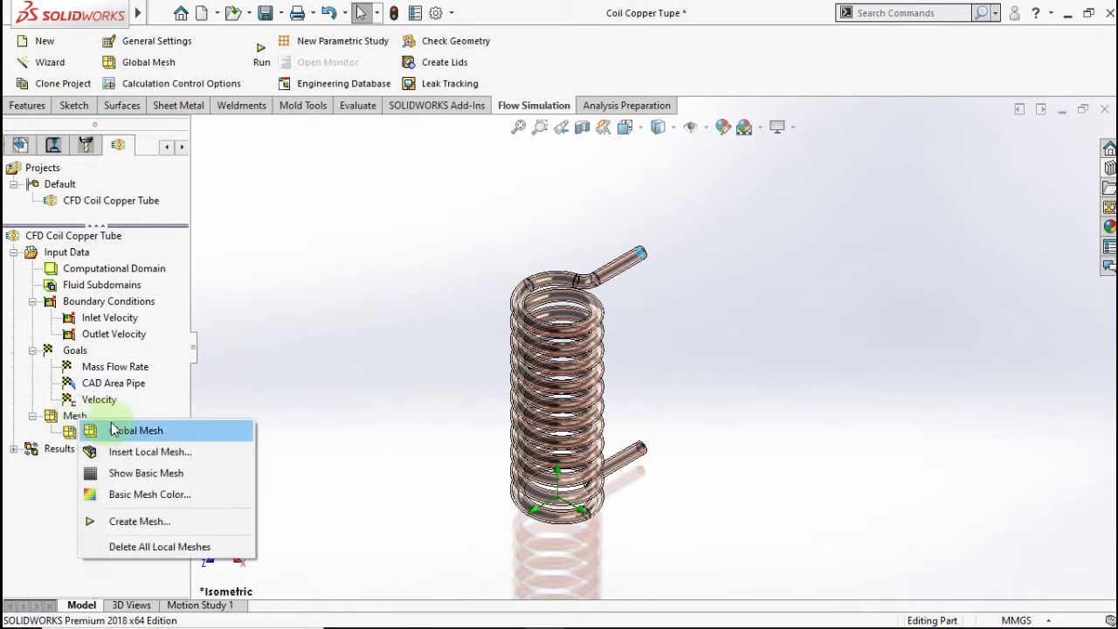
click(115, 429)
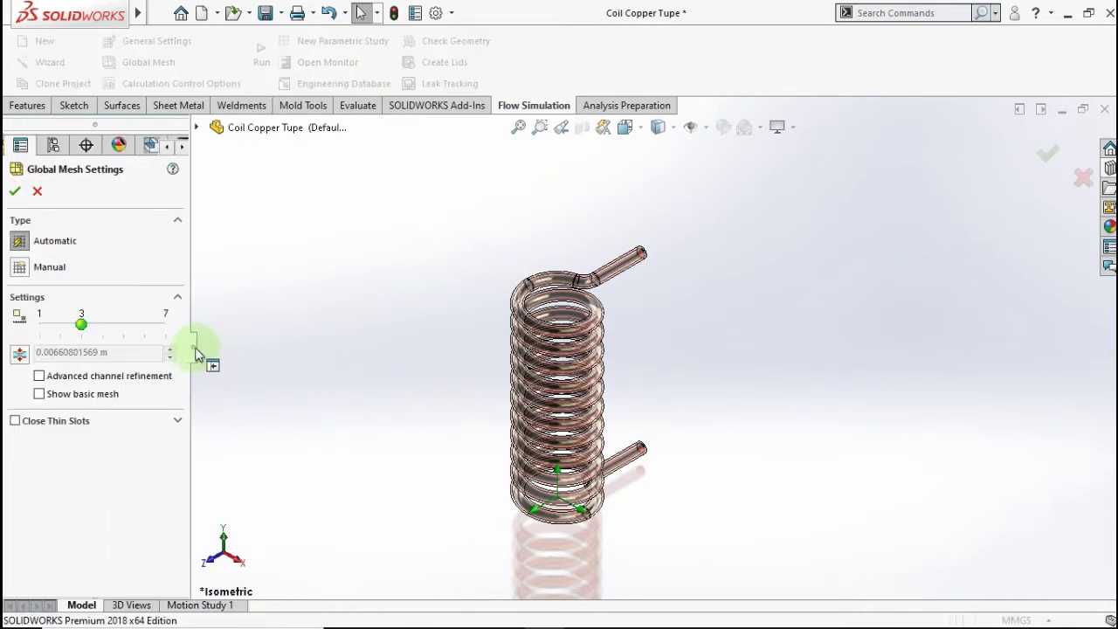
click(15, 193)
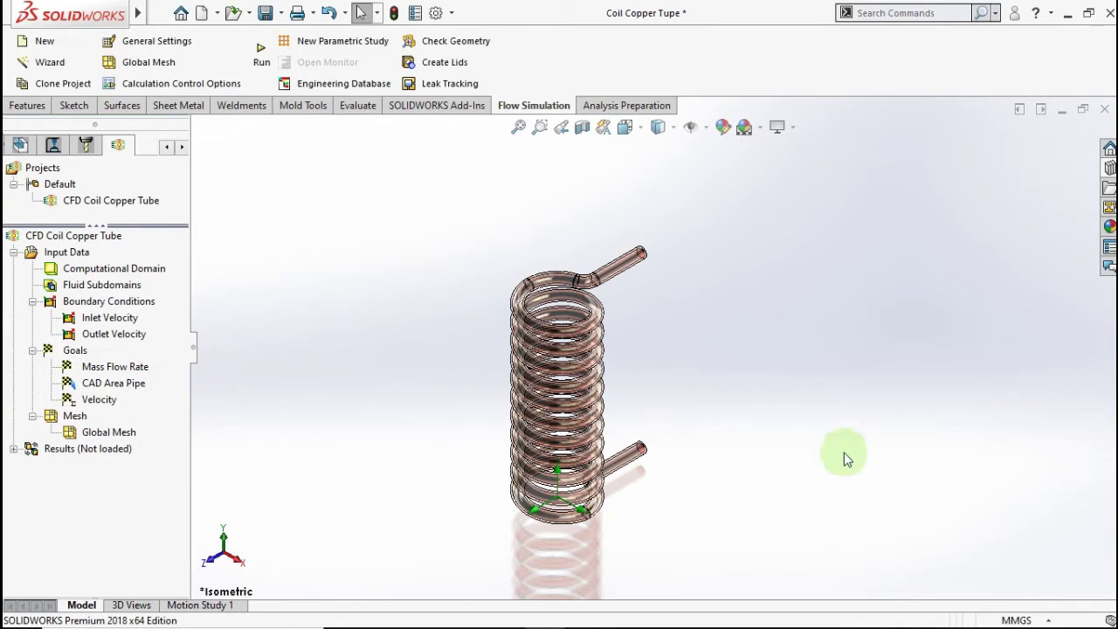
Run the flow calculation to 133 iterations with all goals achieved, then close the solver
click(262, 59)
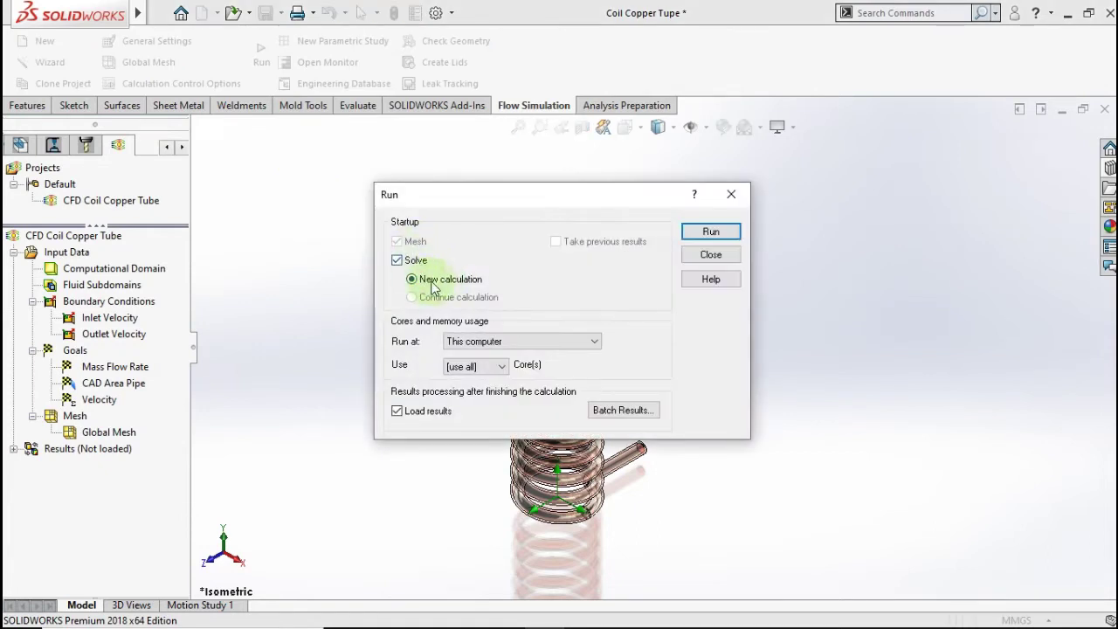
click(704, 232)
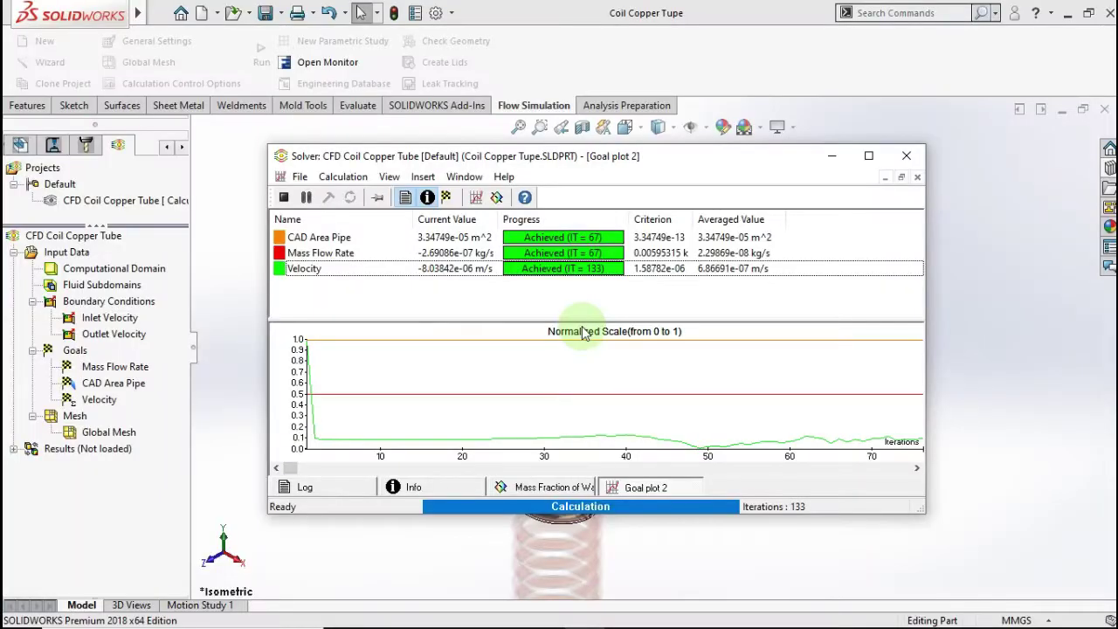
mouse_move(587, 171)
mouse_down()
mouse_move(563, 179)
mouse_move(602, 172)
mouse_up()
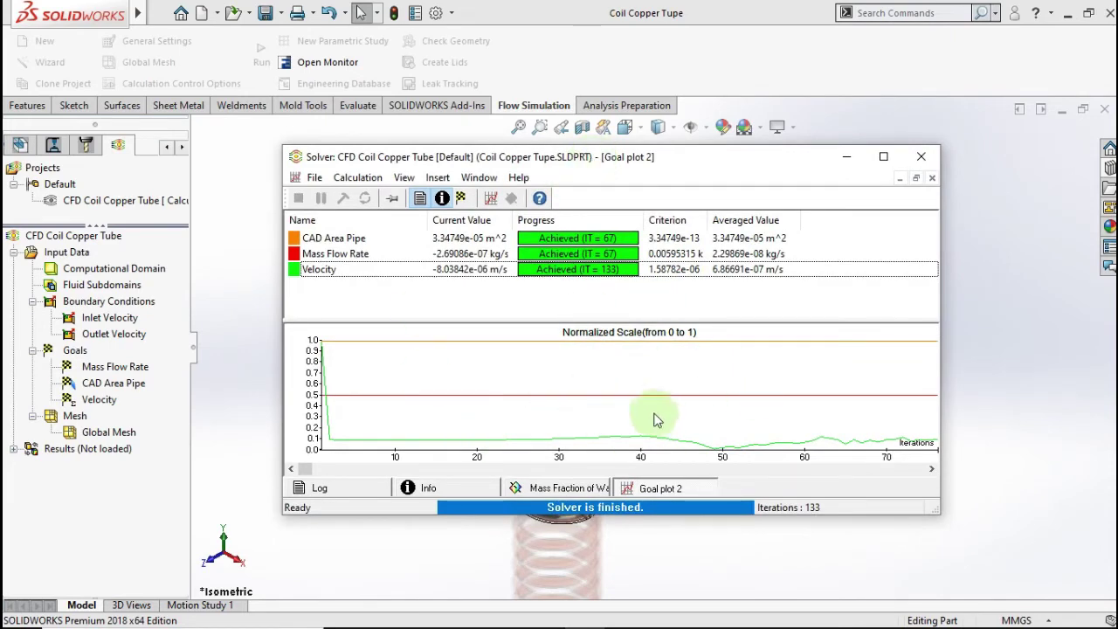
drag(642, 169, 620, 162)
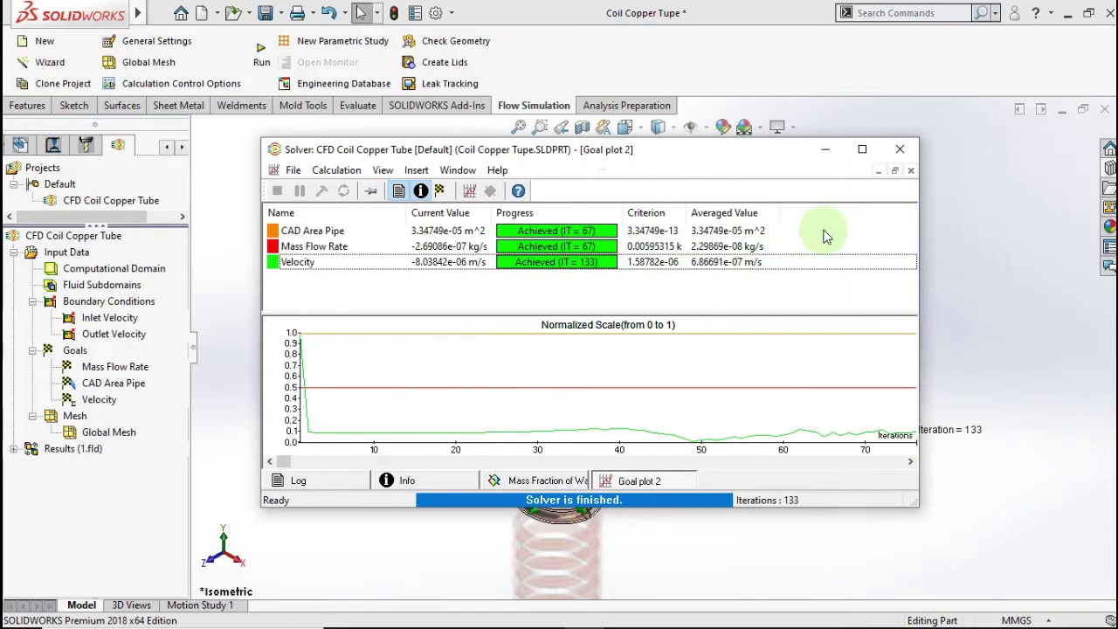
click(901, 150)
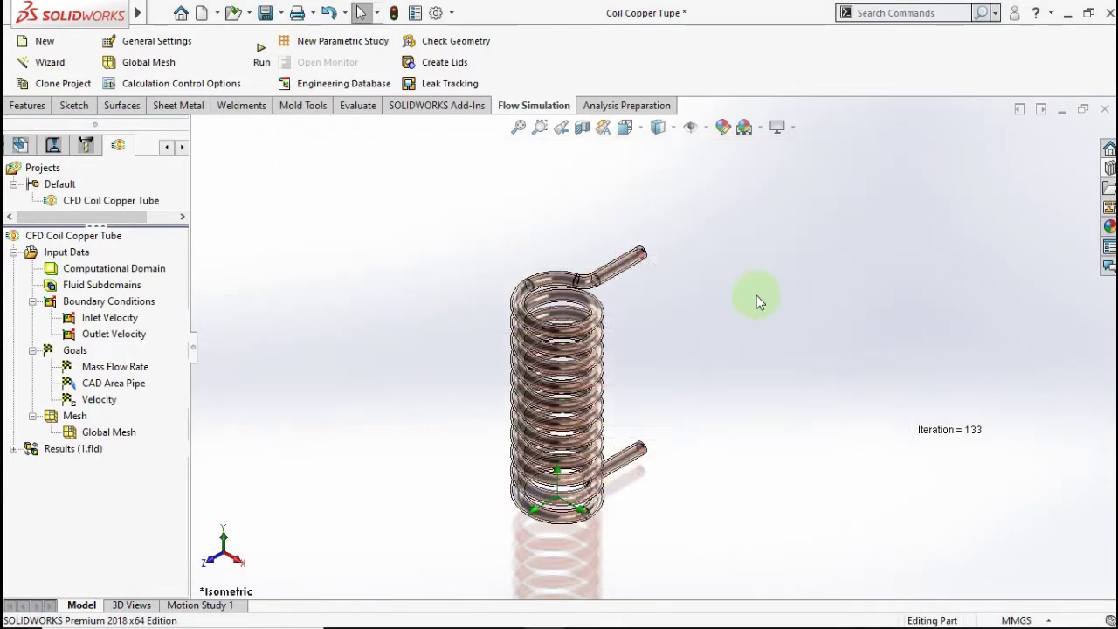
Insert a new flow trajectory plot starting from the upper pipe's end face
click(15, 448)
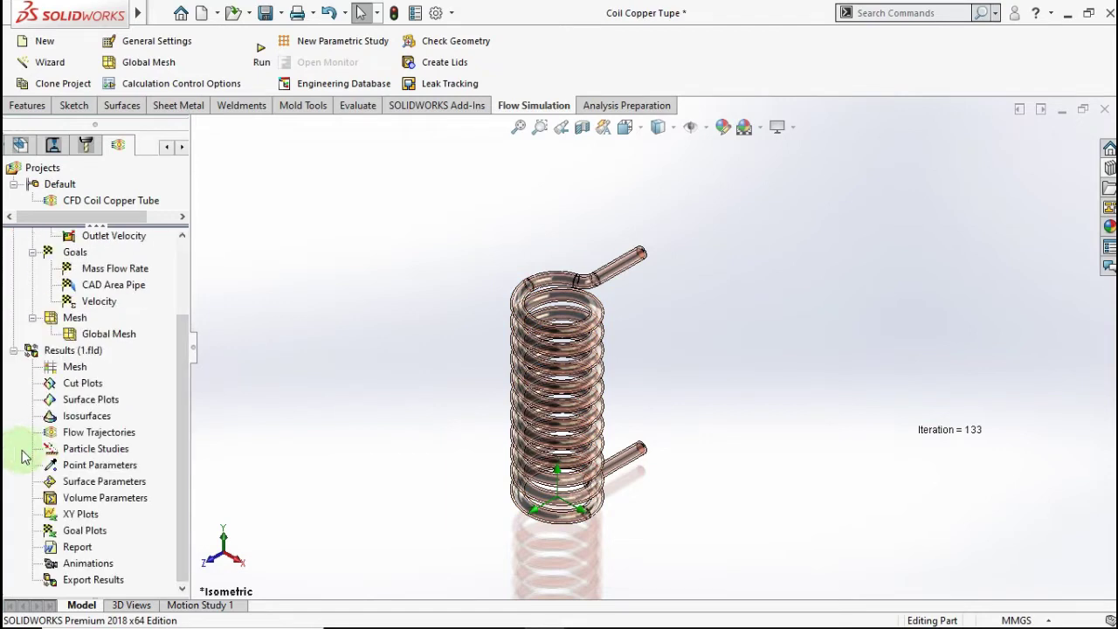
right_click(123, 434)
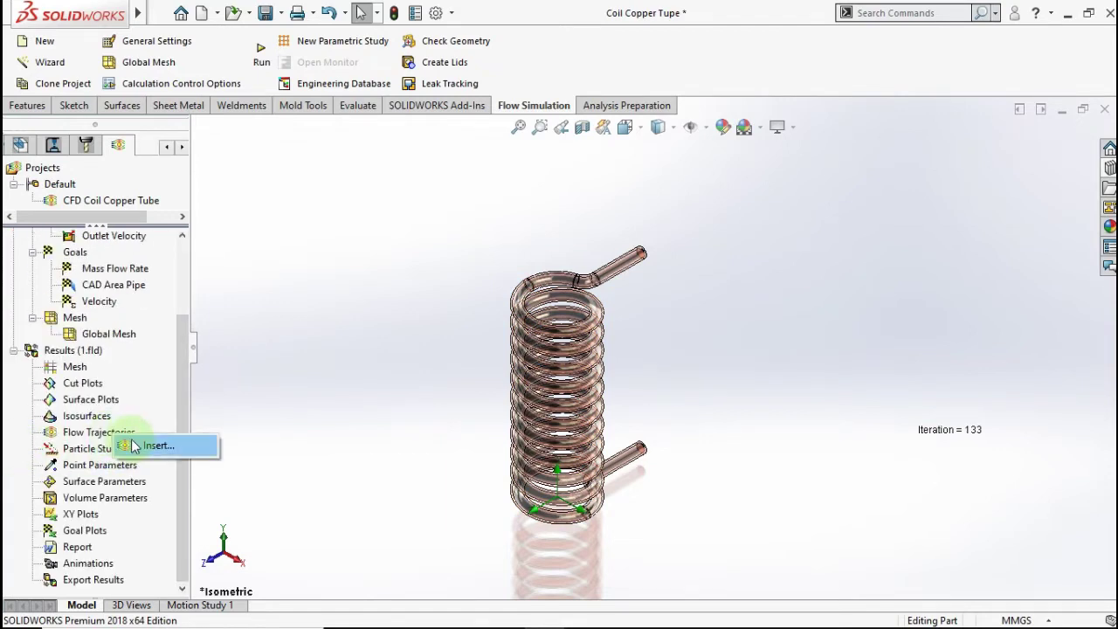
click(173, 446)
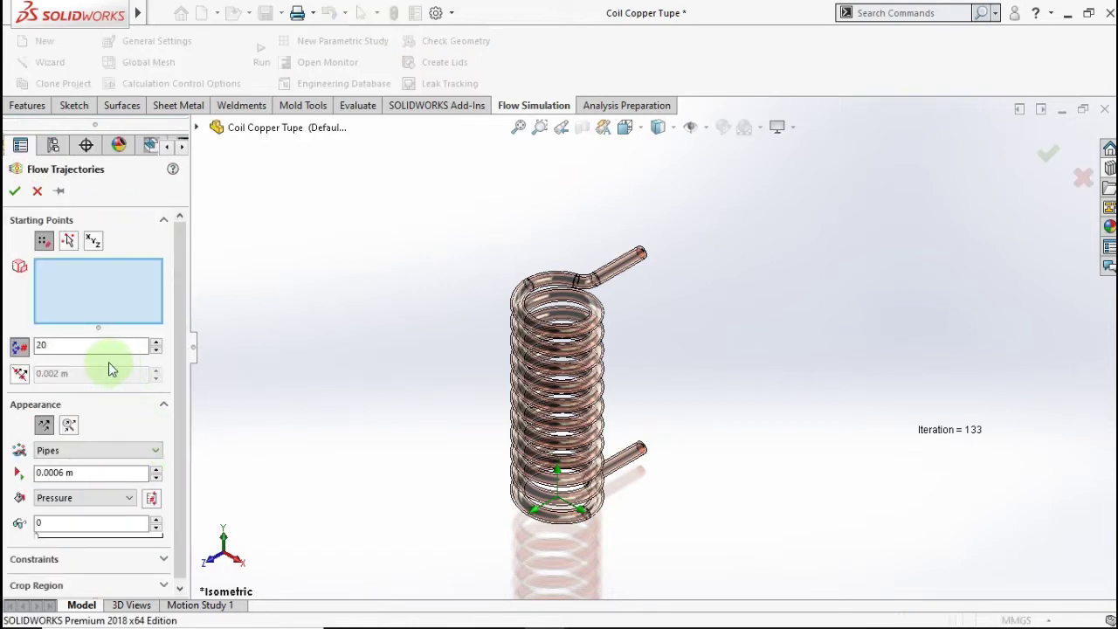
scroll(628, 264, down, 10)
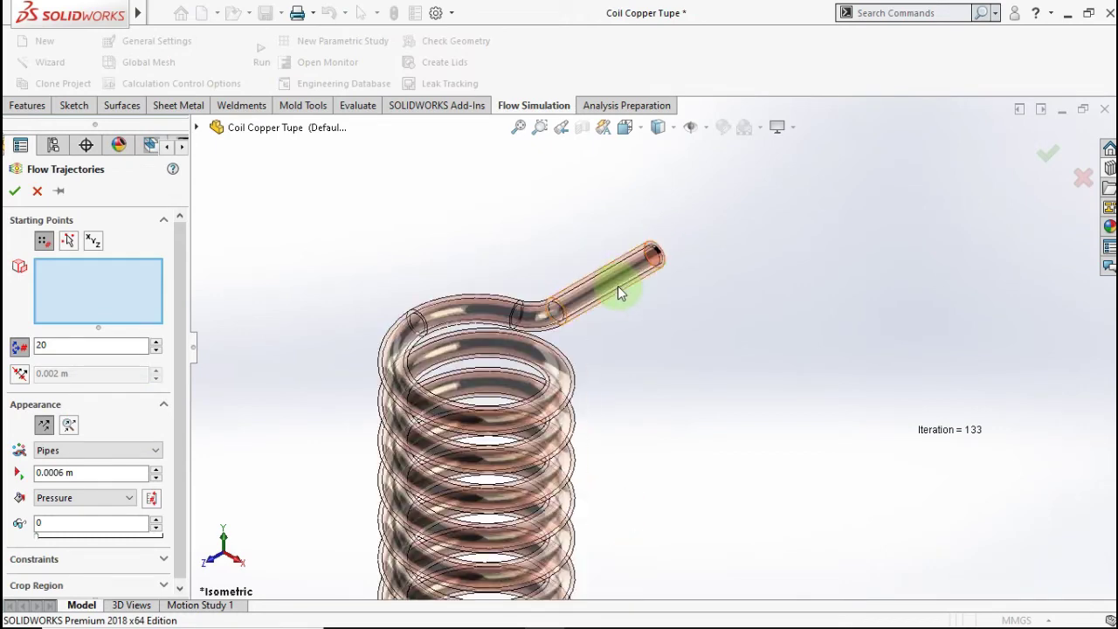
click(685, 241)
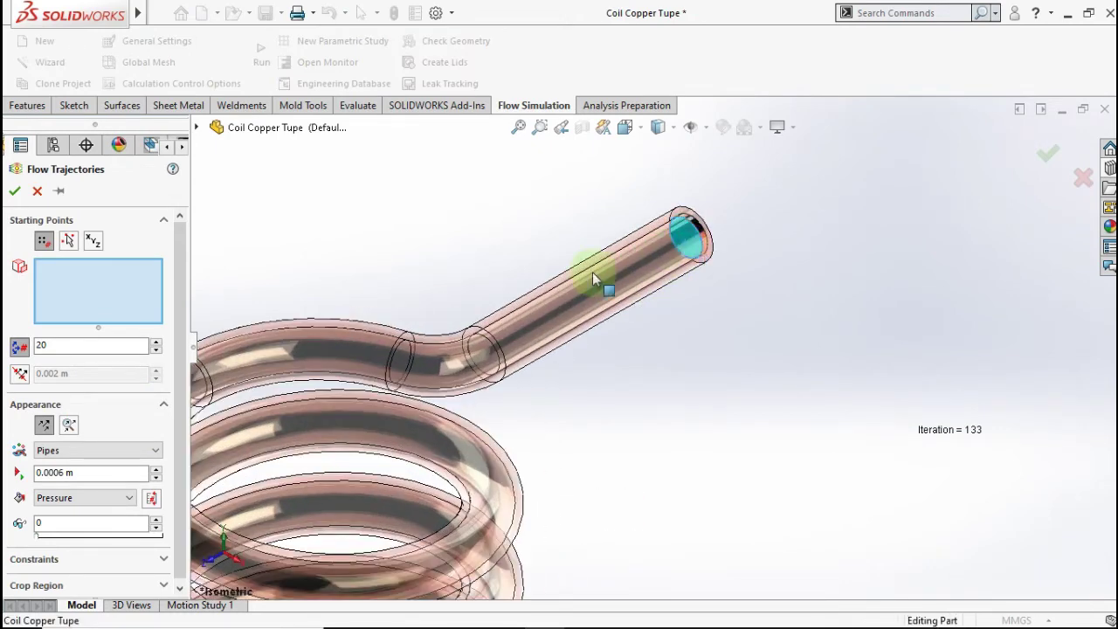
scroll(451, 345, up, 4)
scroll(451, 345, up, 8)
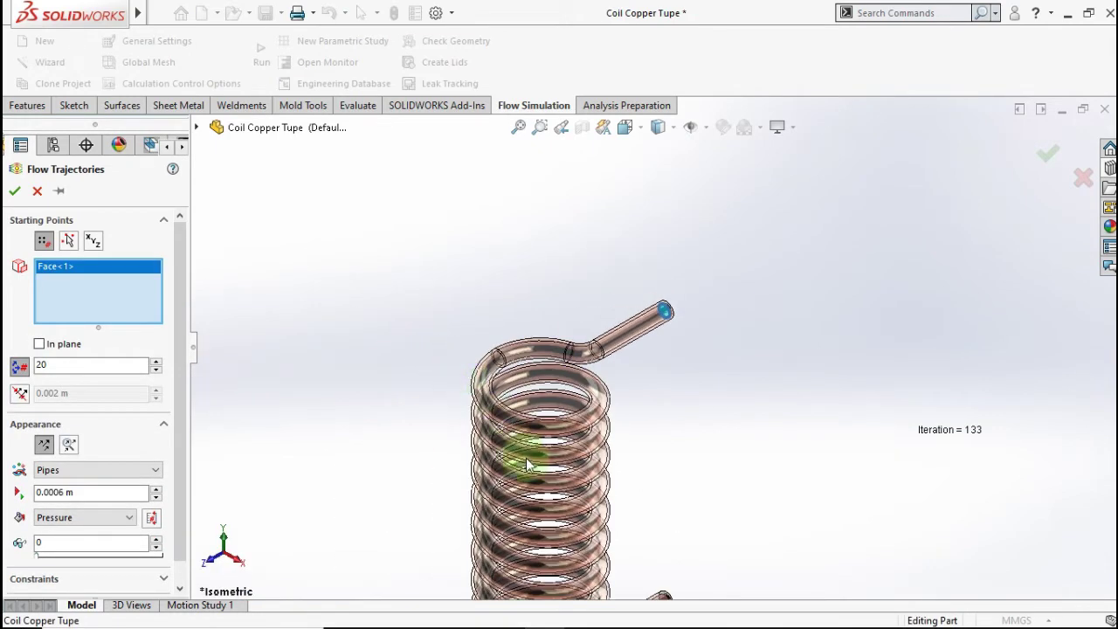
scroll(678, 384, down, 3)
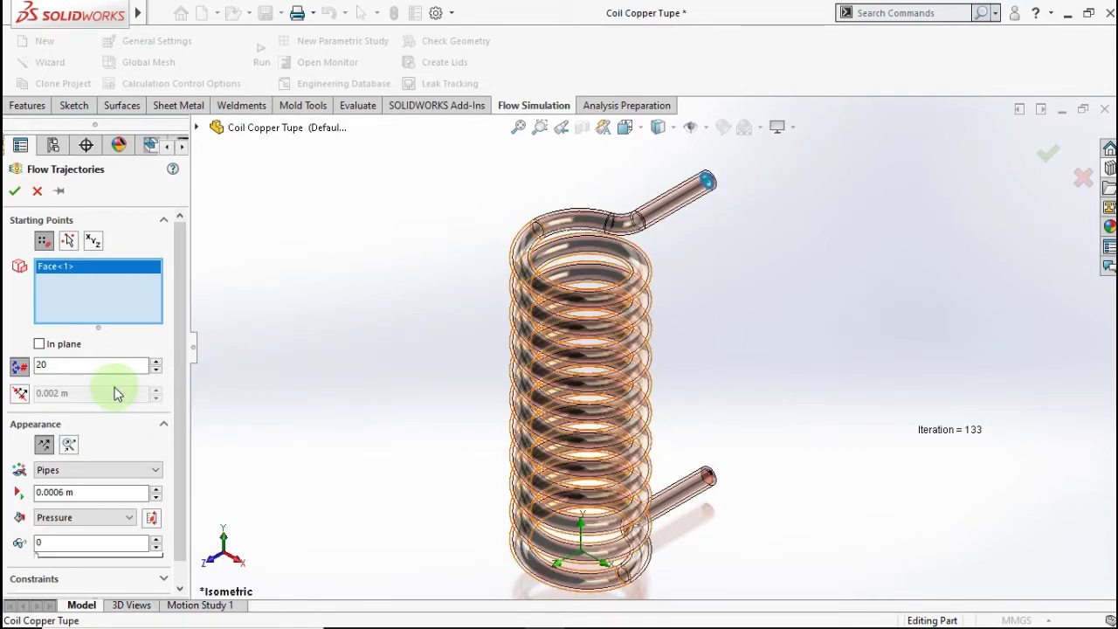
drag(180, 374, 179, 401)
Draw the trajectories as Lines coloured by Temperature (Fluid), and confirm
click(138, 446)
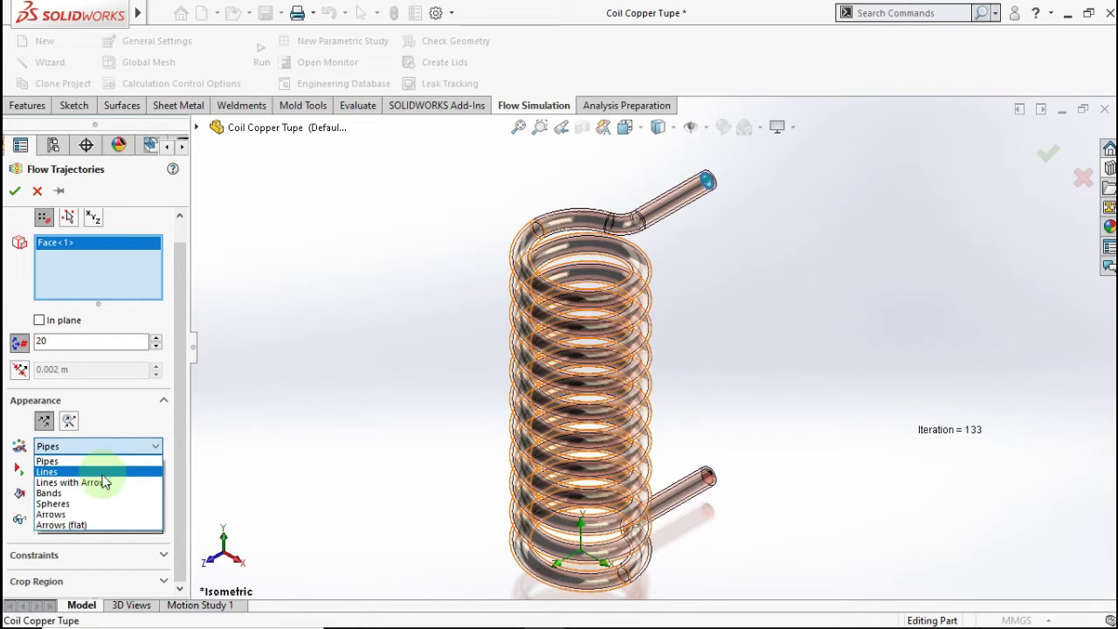
click(100, 473)
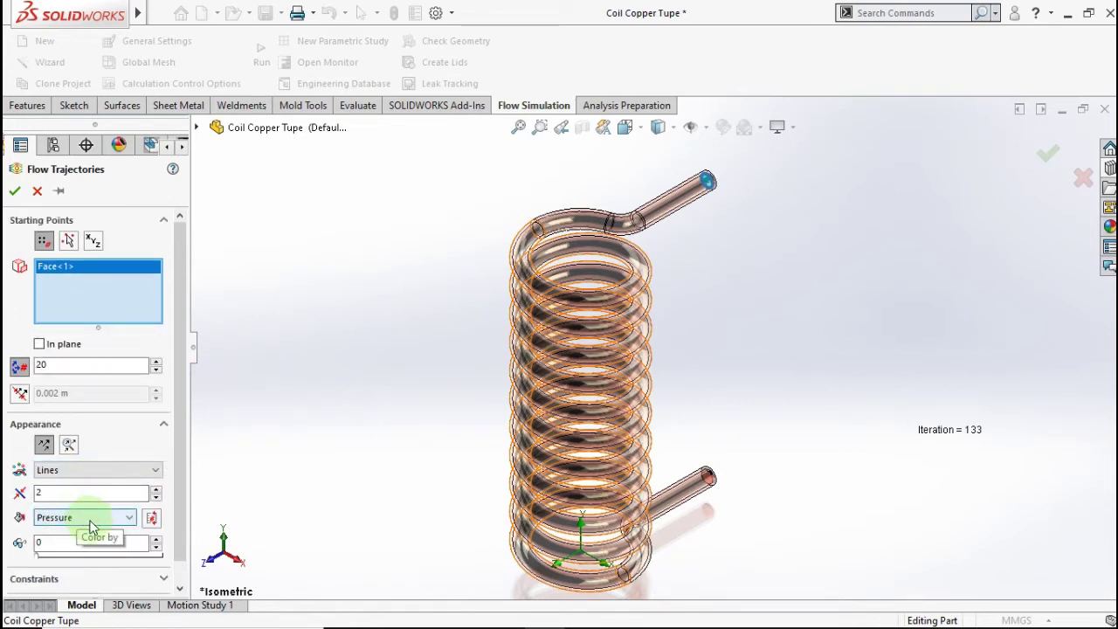
click(91, 526)
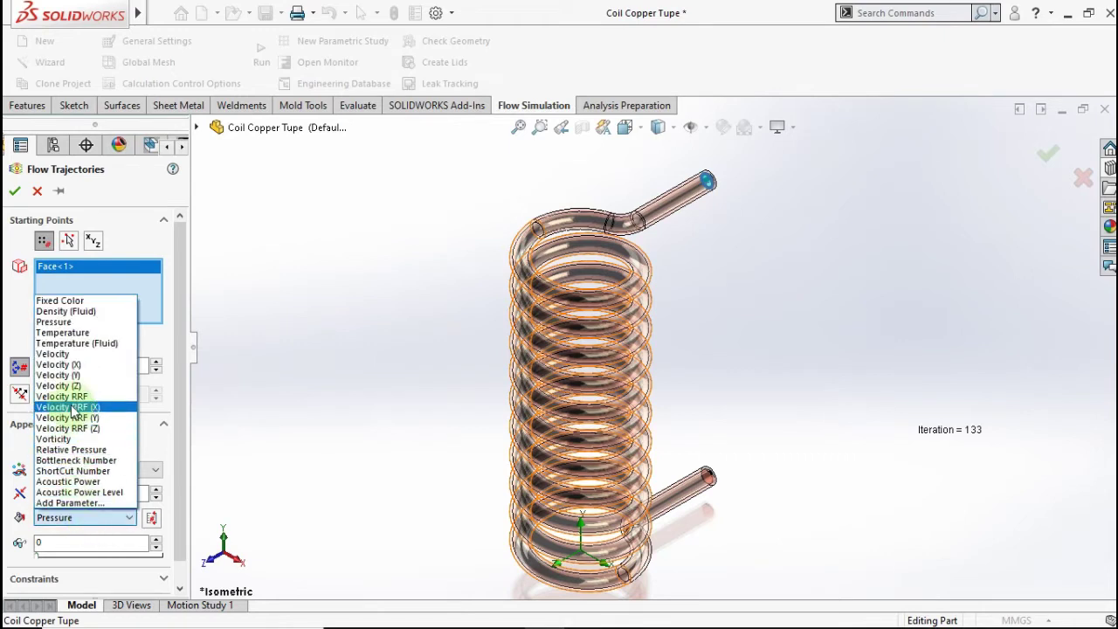
click(79, 343)
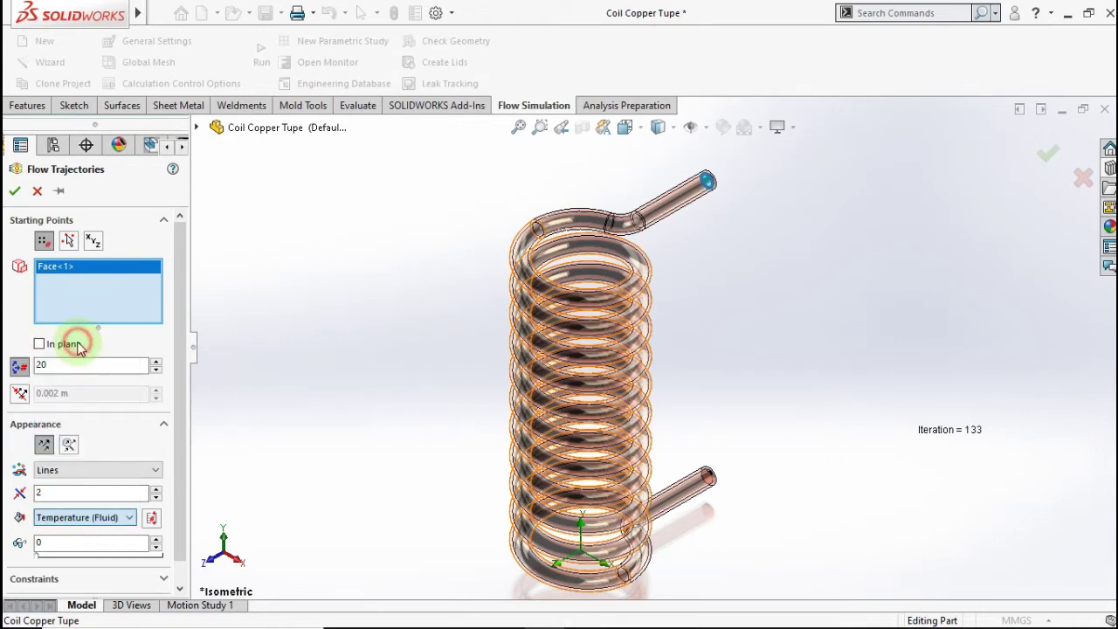
click(48, 284)
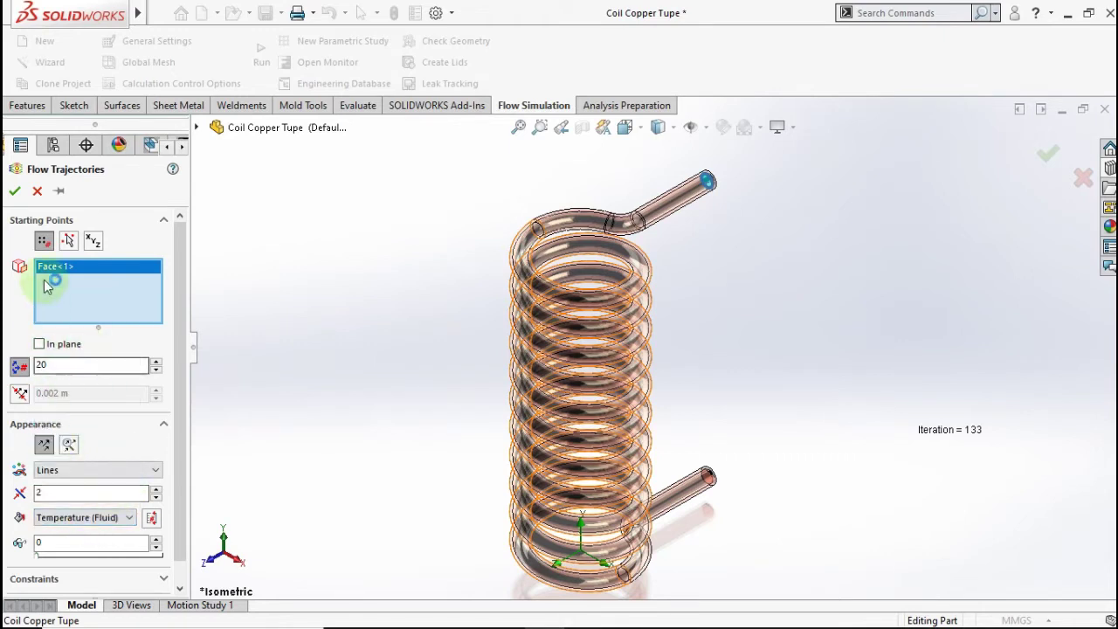
click(16, 196)
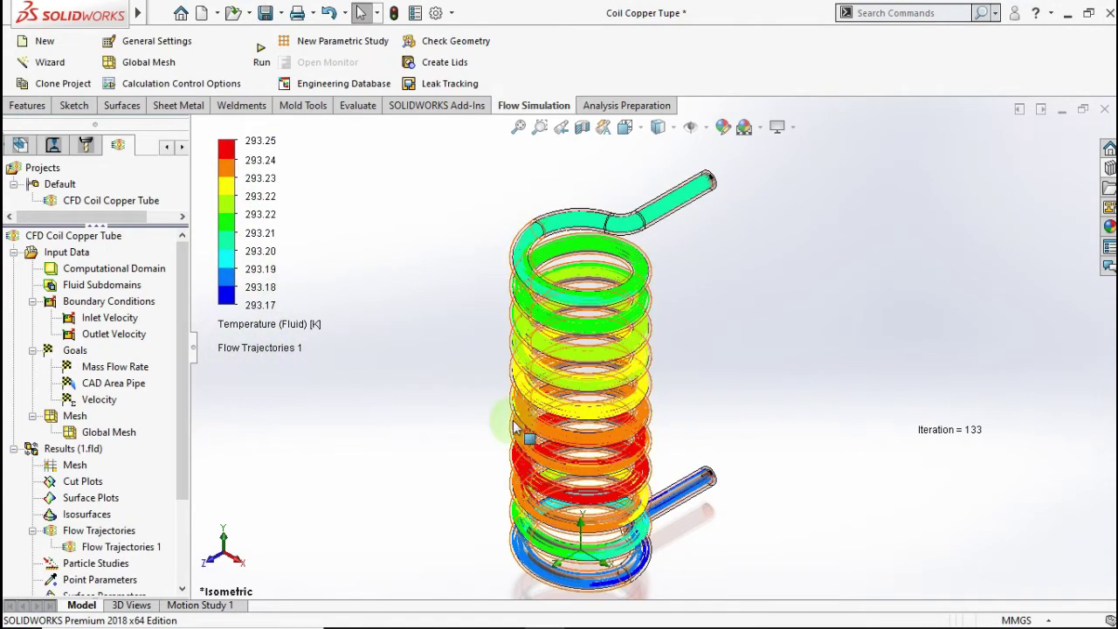
Orbit the coil side-on and zoom to fit to inspect the 293.17–293.25 K temperature trajectories
scroll(649, 487, down, 5)
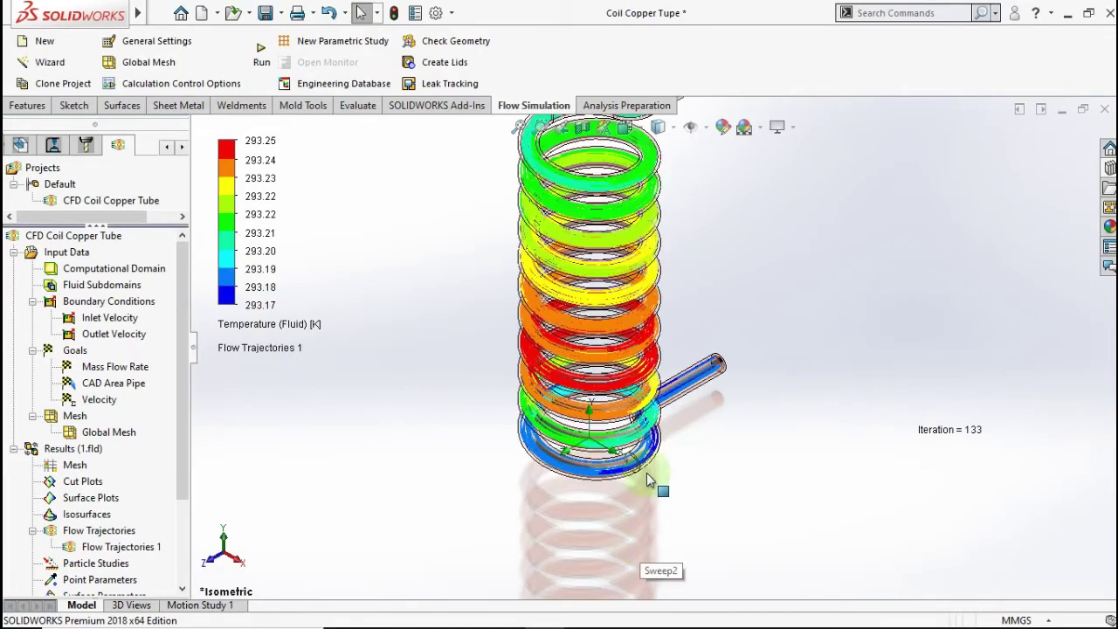
middle_drag(622, 380, 616, 280)
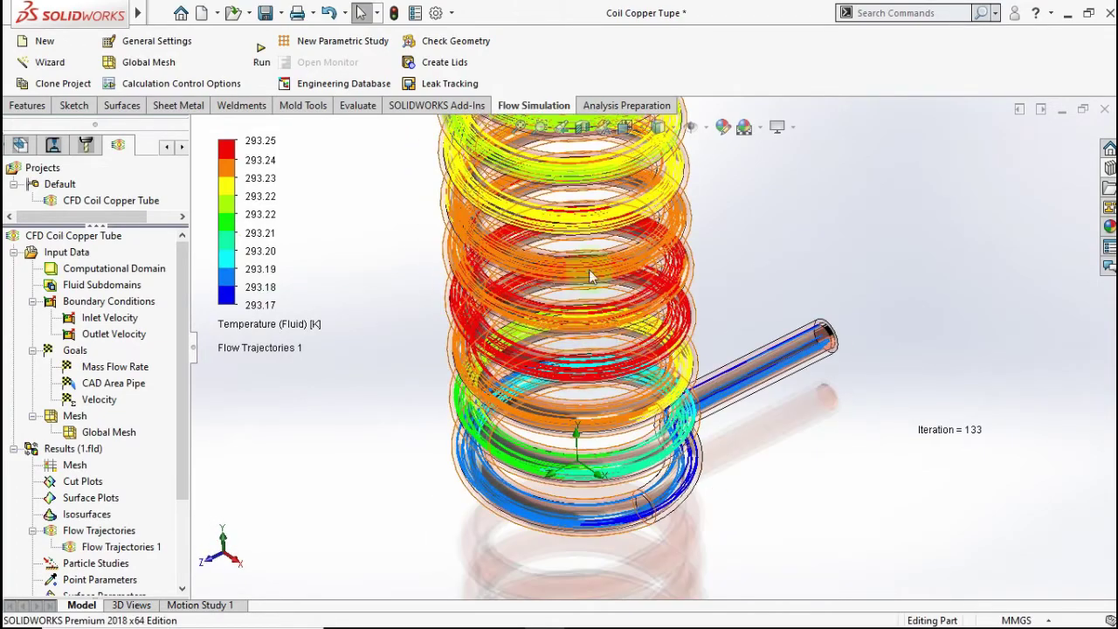
key(f)
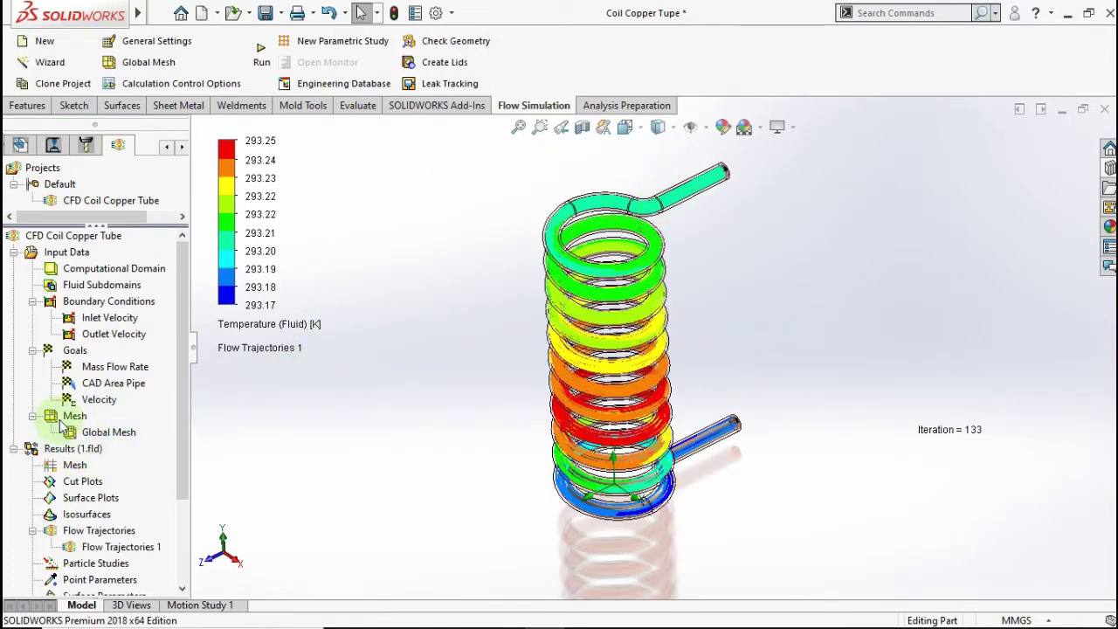
Start the Flow Trajectories 1 animation, then close the animation view
click(120, 546)
right_click(121, 546)
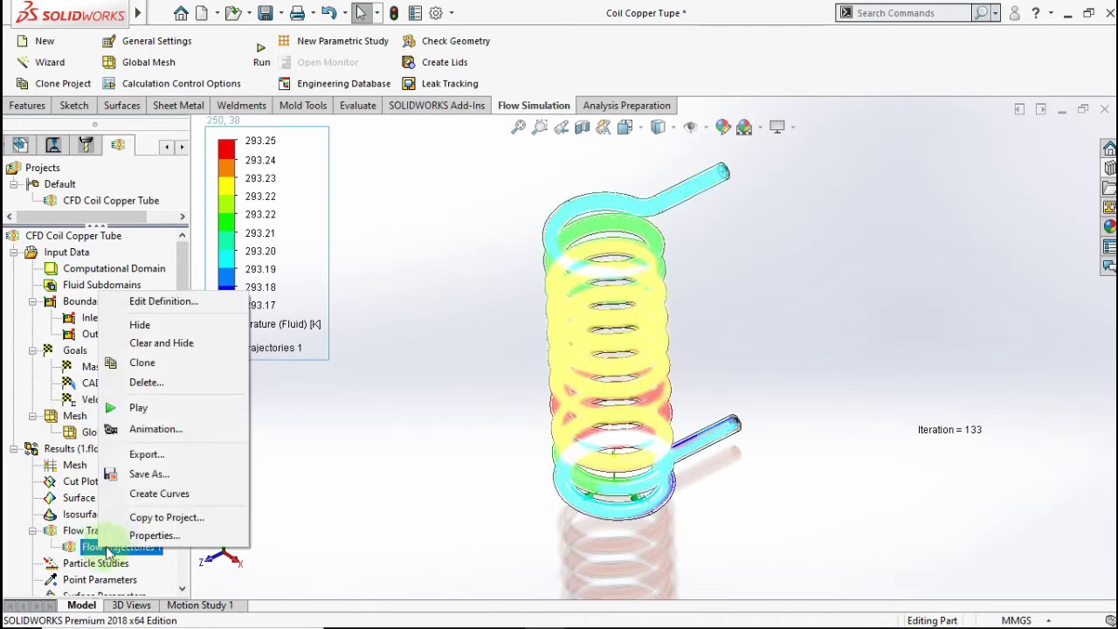
click(156, 431)
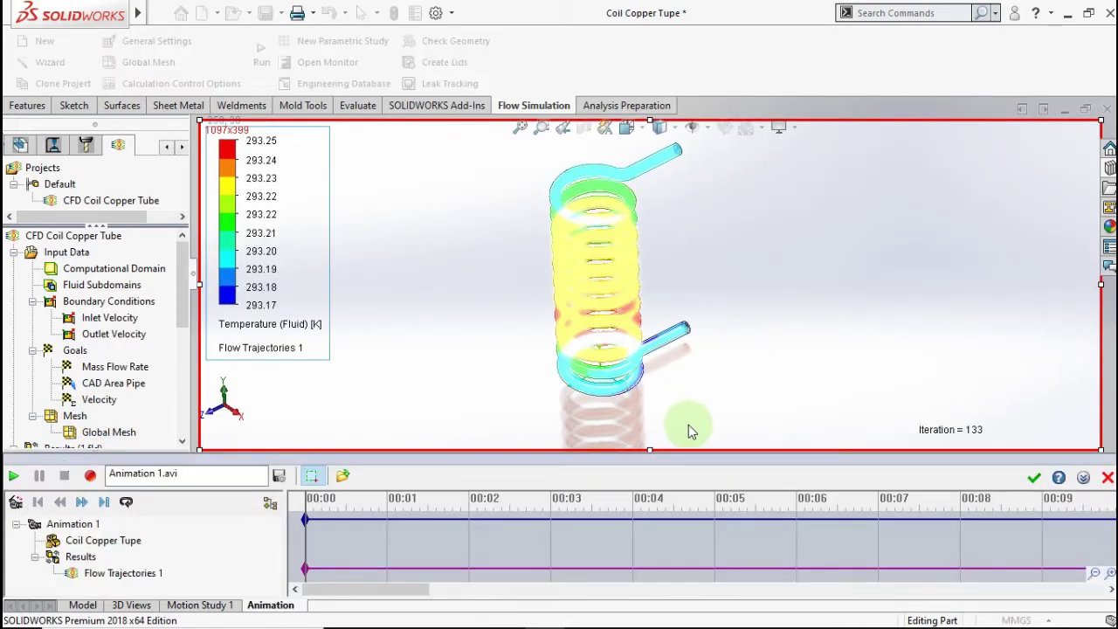
click(1108, 478)
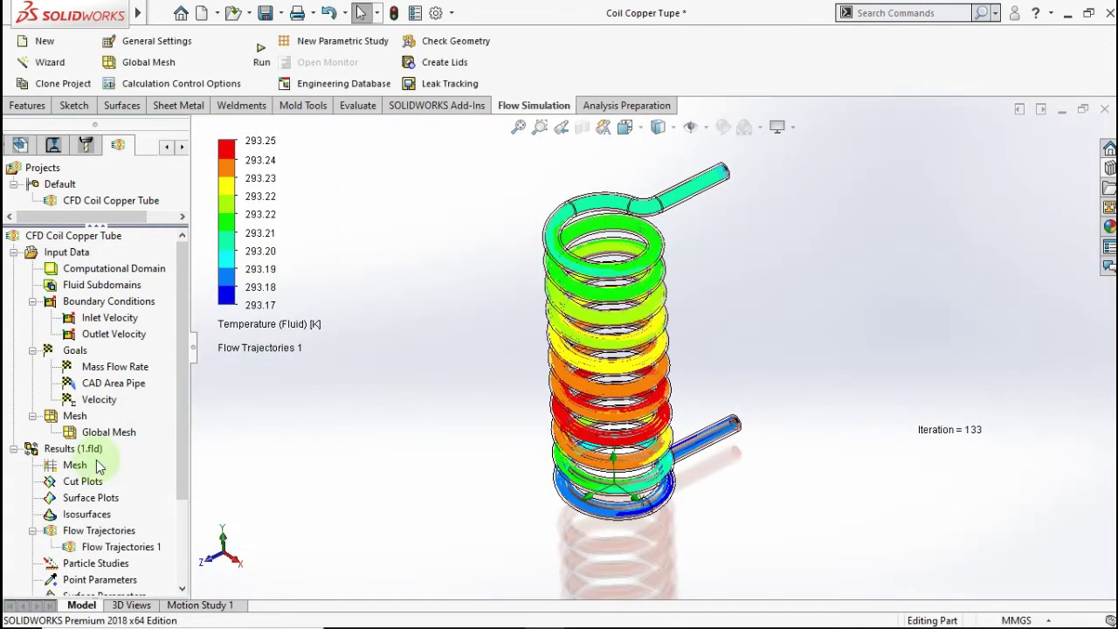
Play and then stop the Flow Trajectories 1 animation, and return to the isometric view
right_click(102, 547)
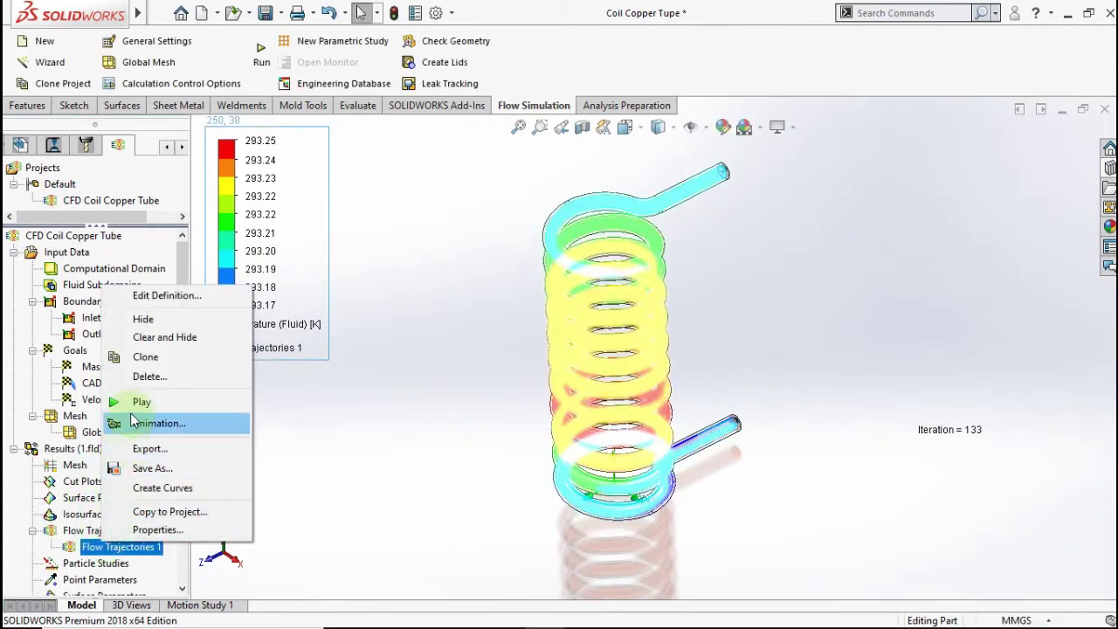
click(133, 401)
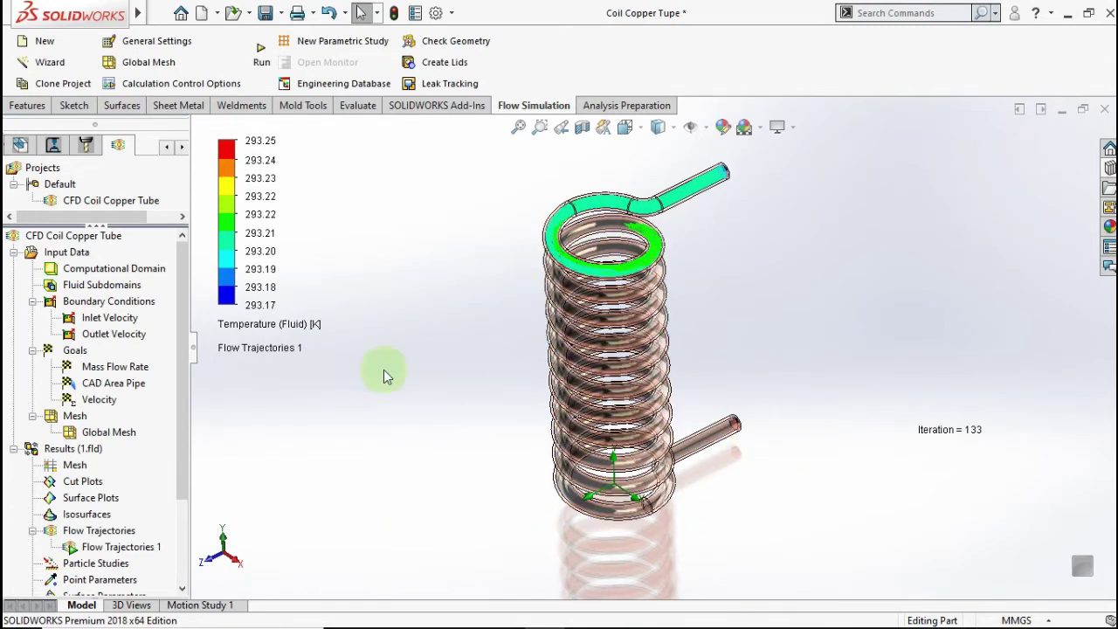
right_click(124, 547)
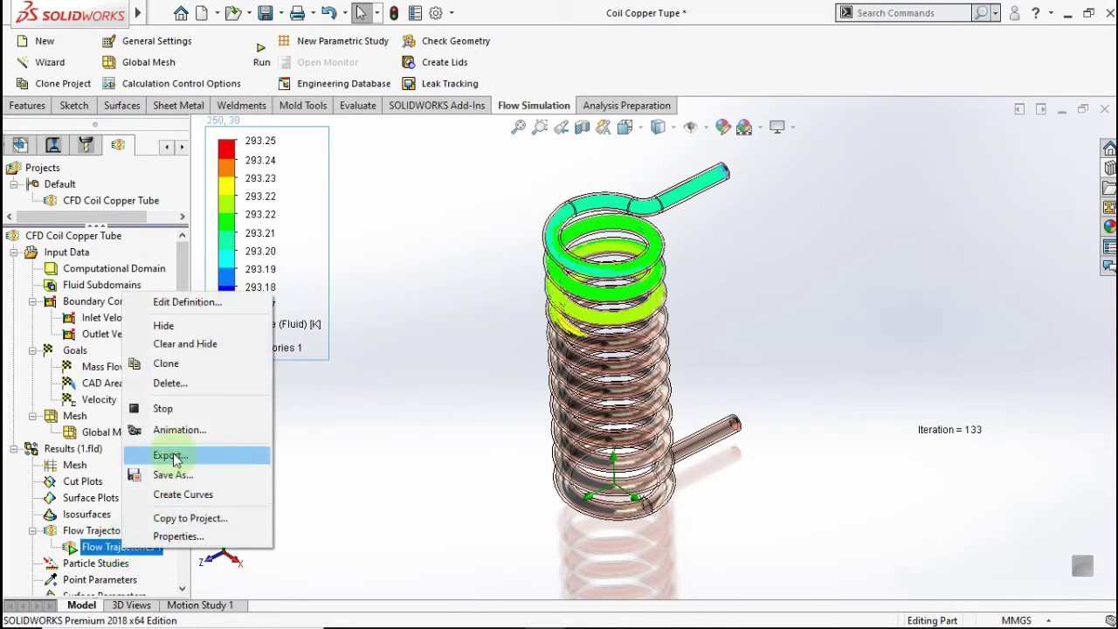
click(164, 408)
click(356, 426)
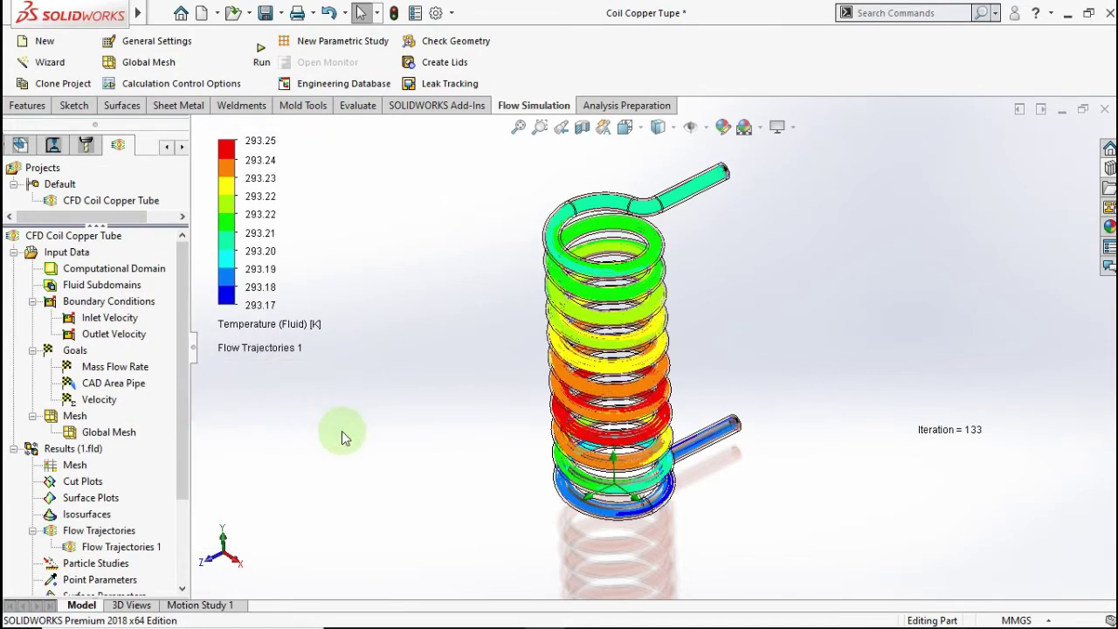
key(ctrl+7)
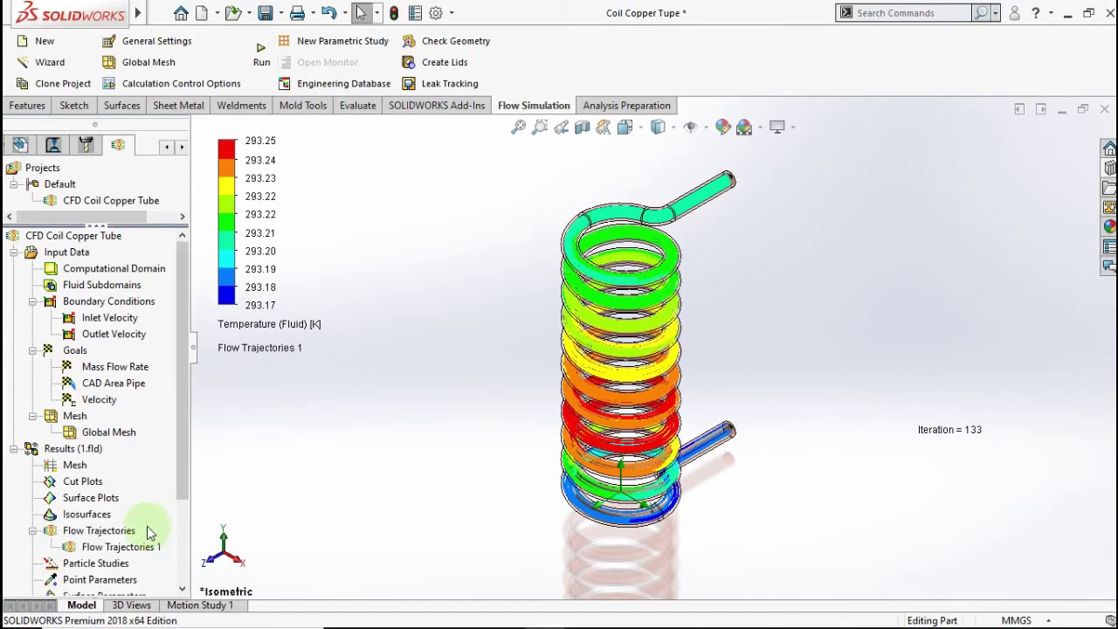
Clone Flow Trajectories 1 into Flow Trajectories 2 and make it visible
right_click(117, 548)
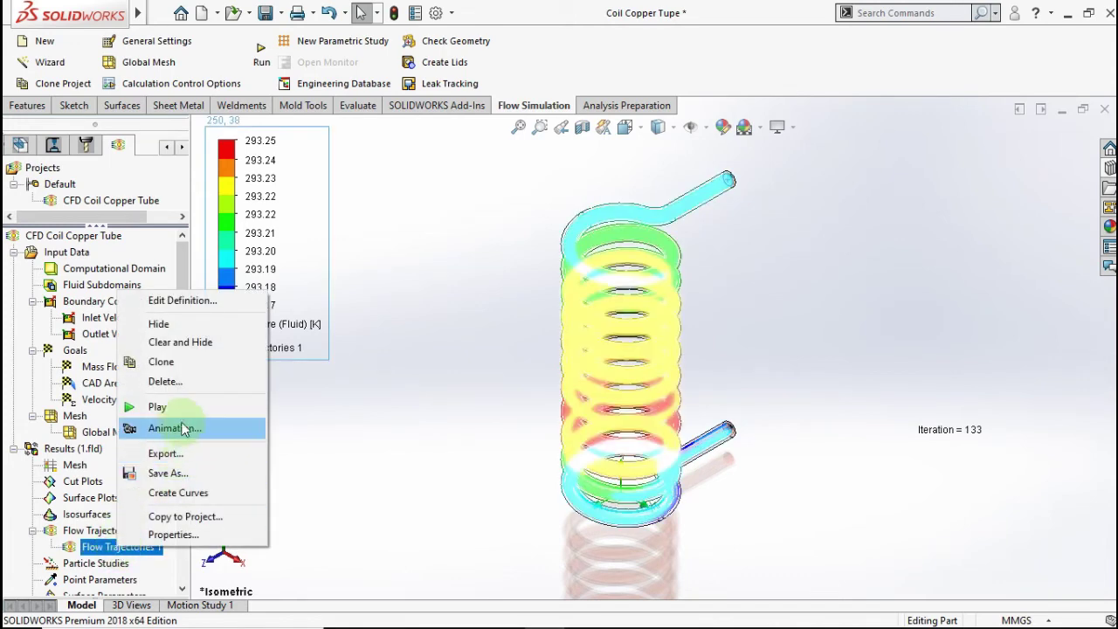
click(172, 368)
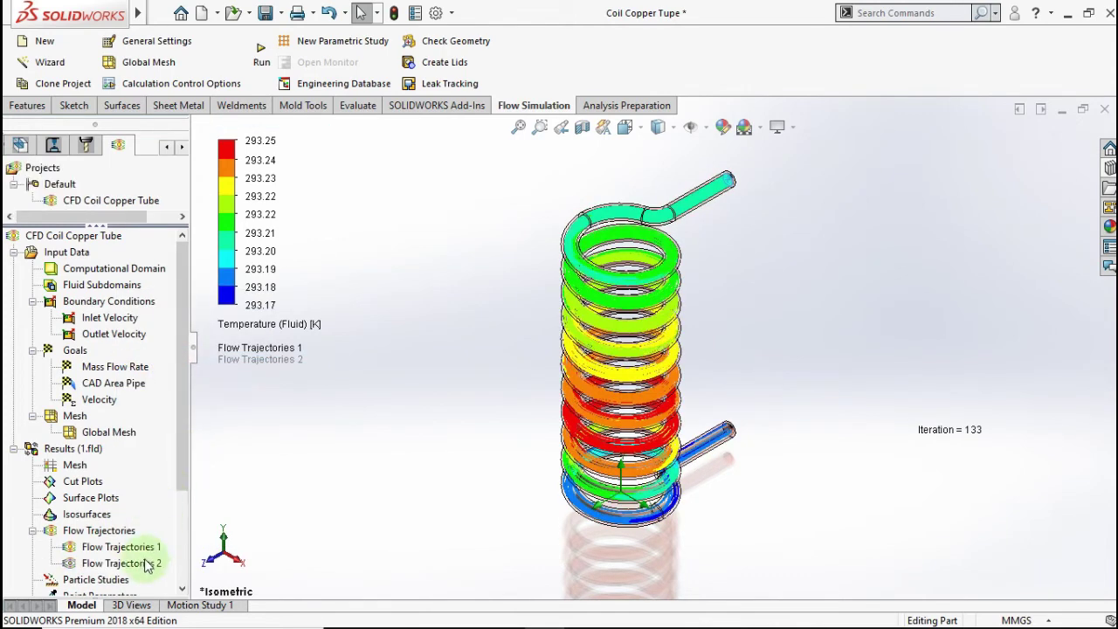
click(142, 564)
right_click(135, 566)
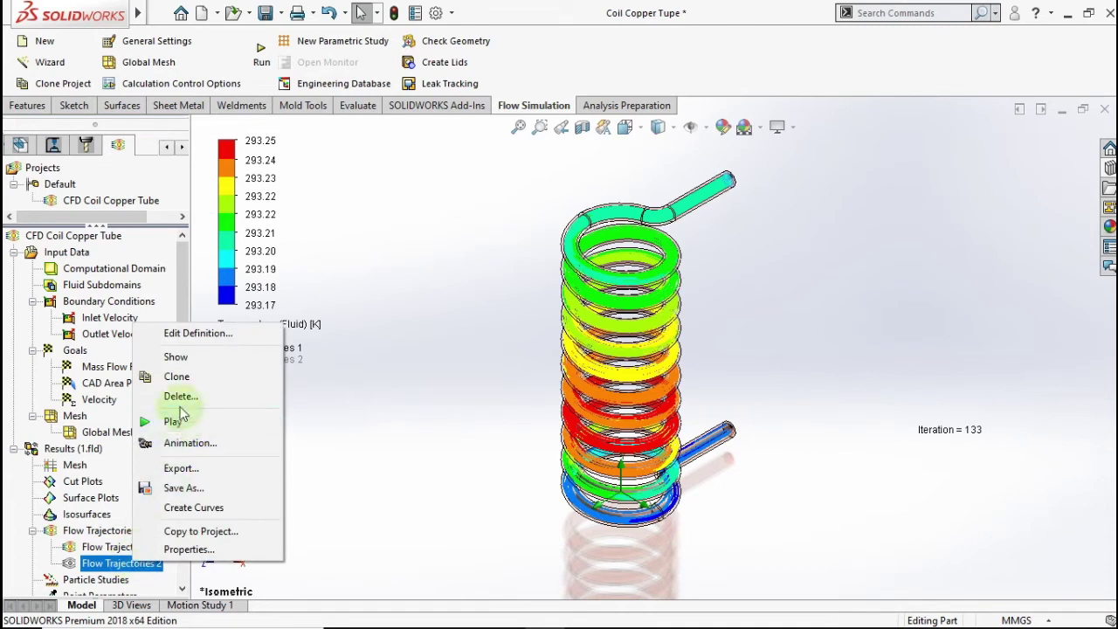
click(179, 358)
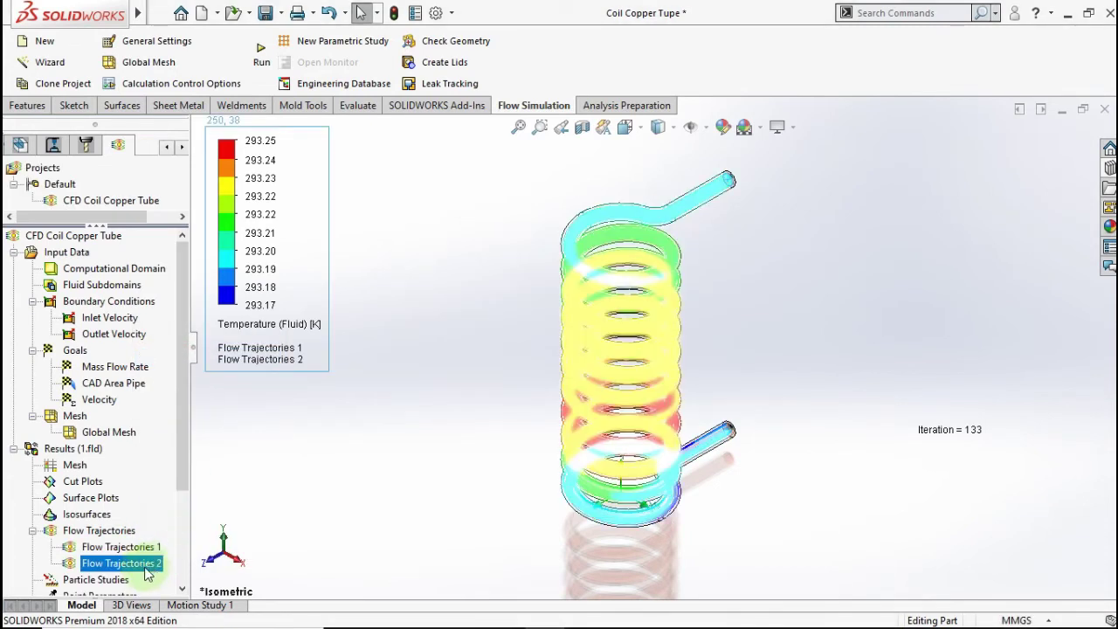
Change Flow Trajectories 2's colour parameter to Pressure and confirm
right_click(140, 567)
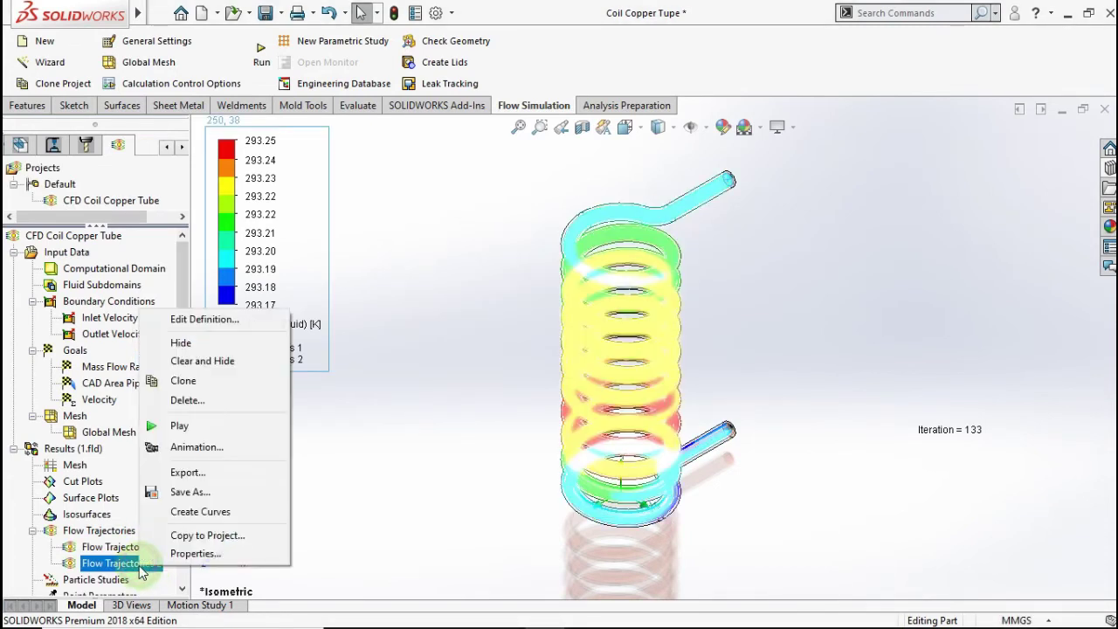
click(197, 341)
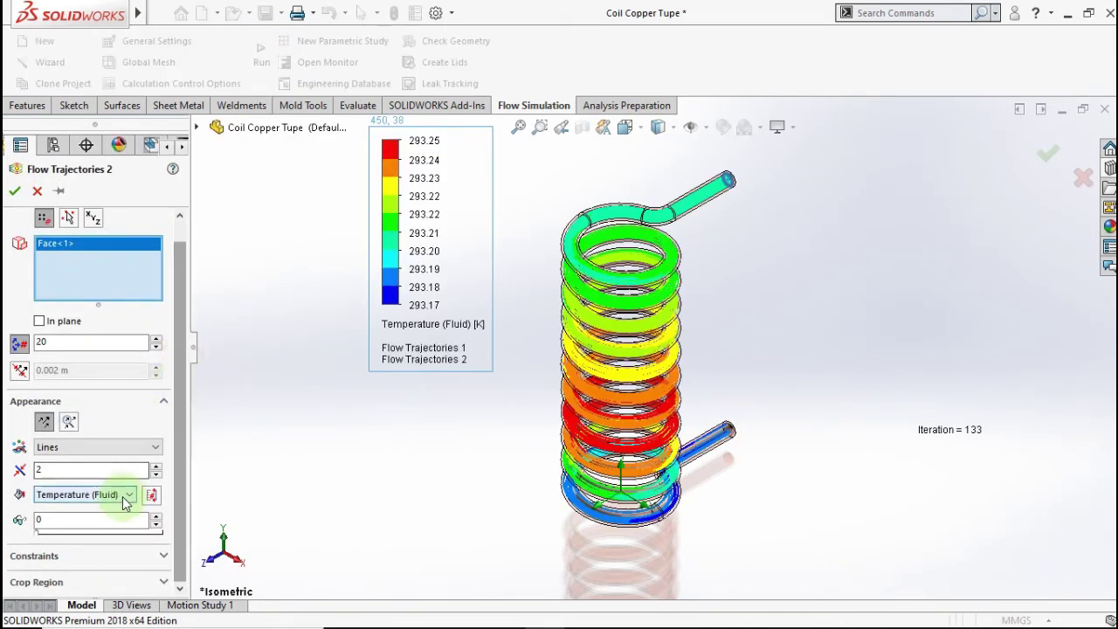
click(127, 494)
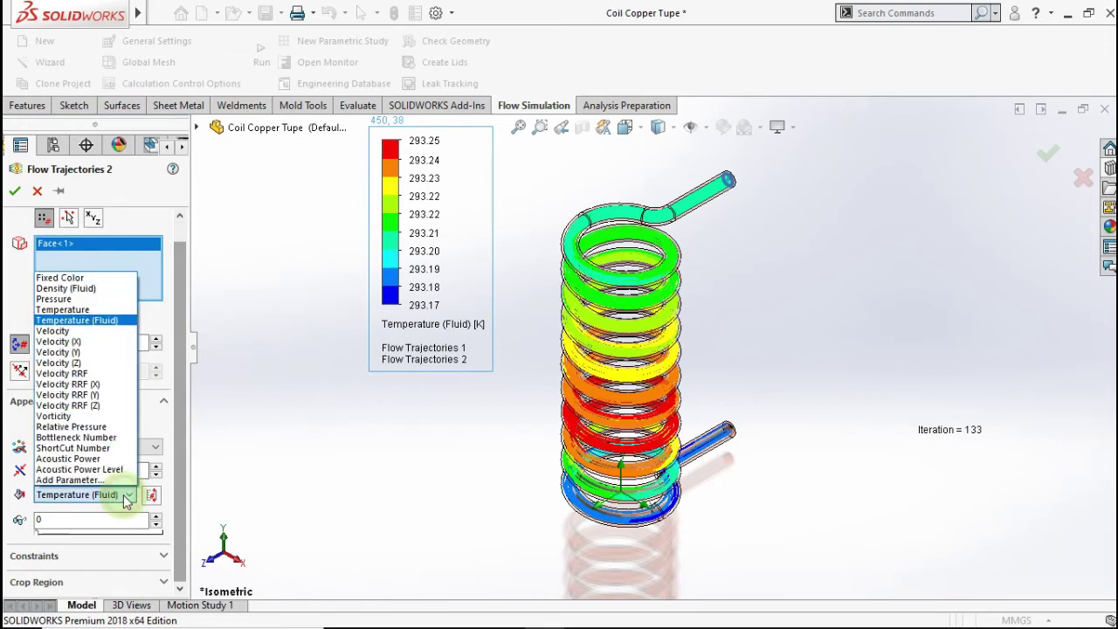
click(110, 300)
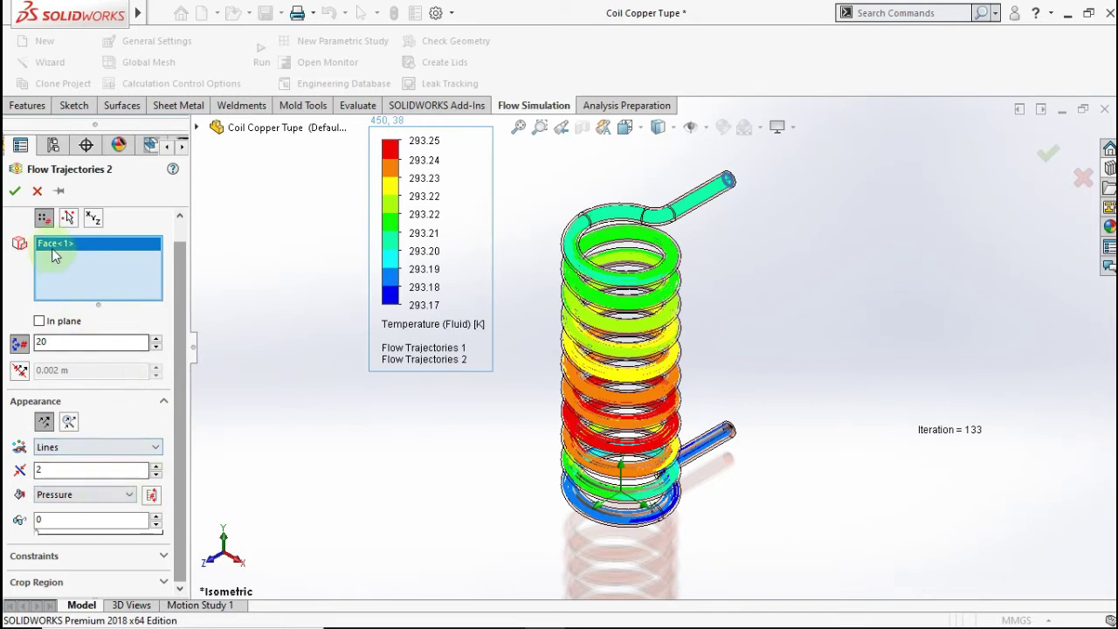
click(14, 193)
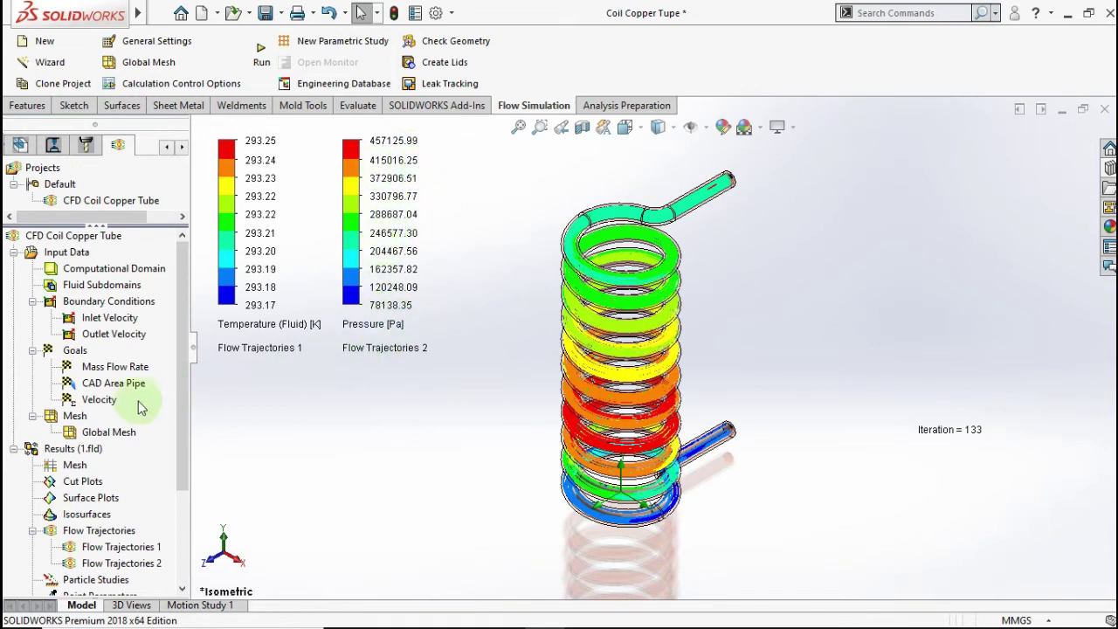
right_click(119, 547)
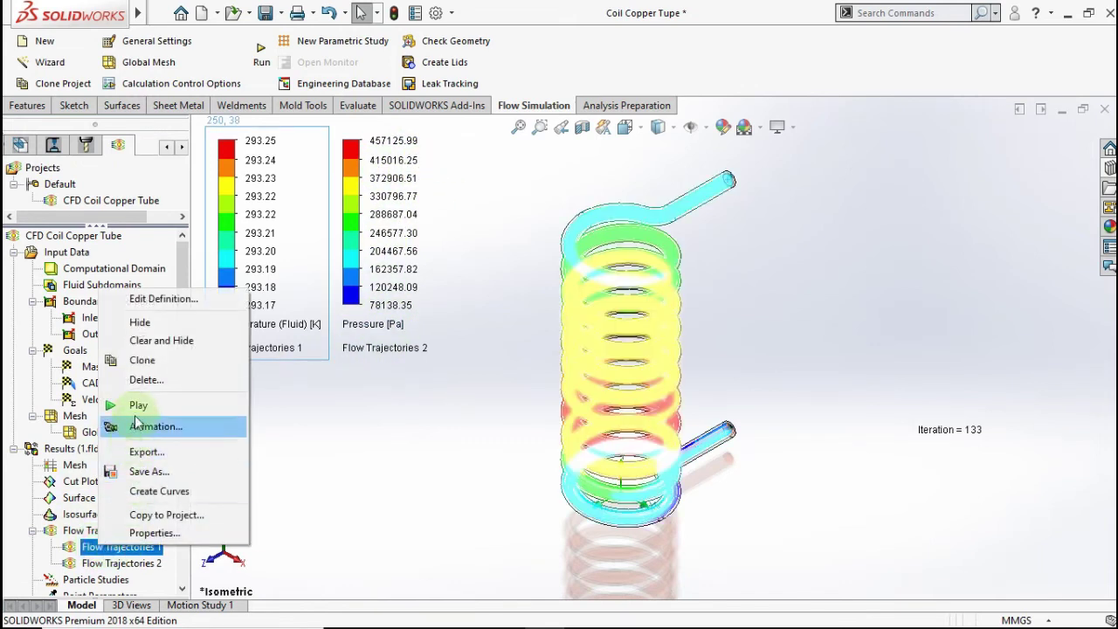
click(144, 323)
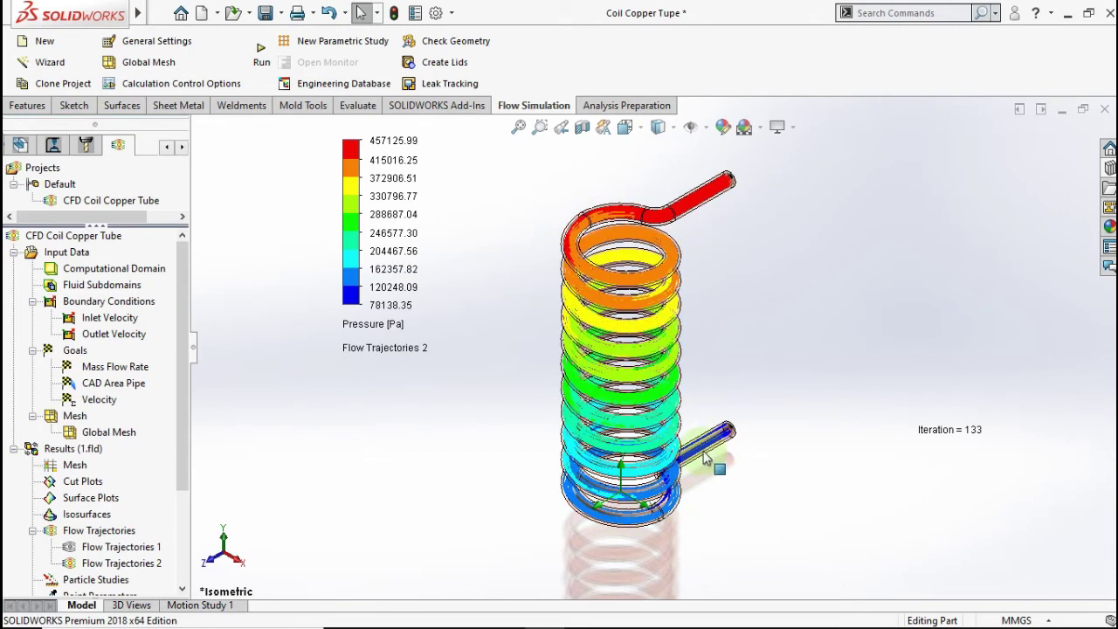
click(758, 412)
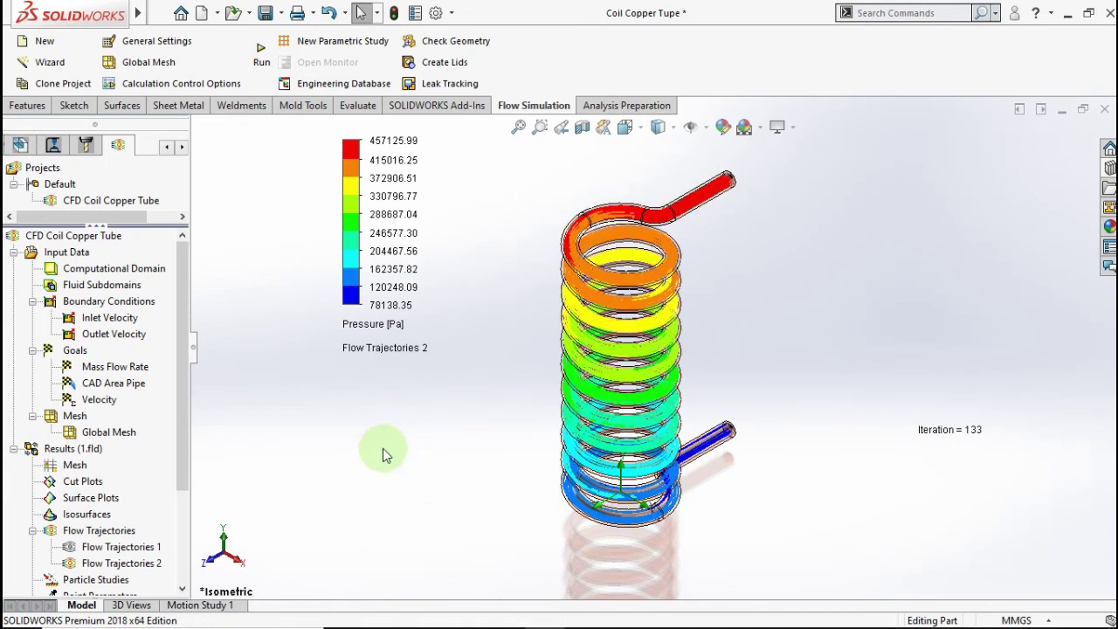
right_click(112, 531)
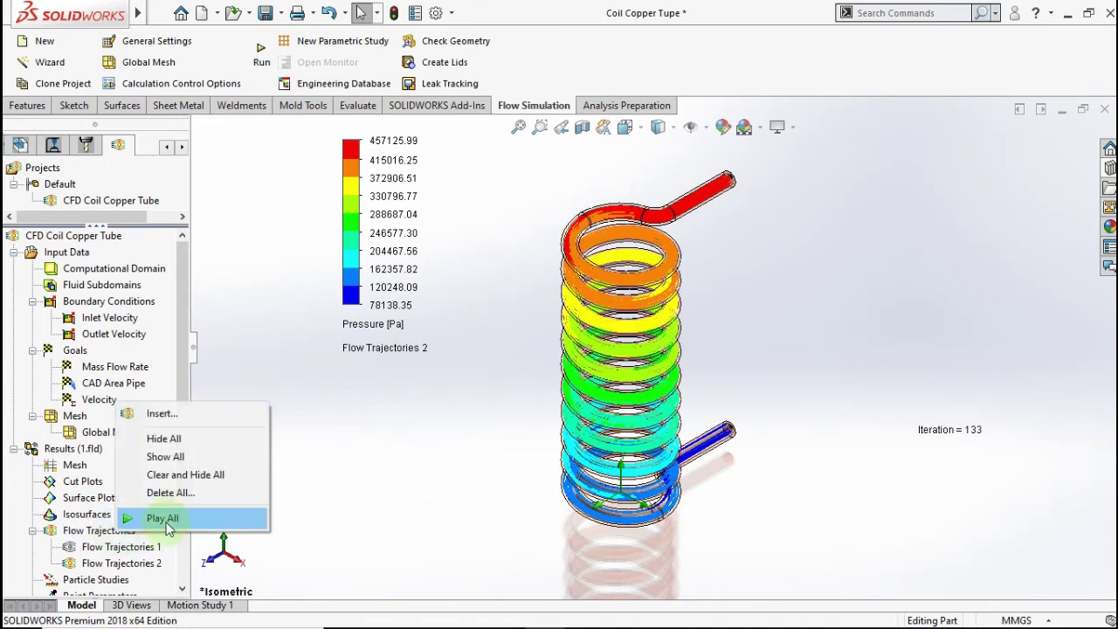
click(174, 476)
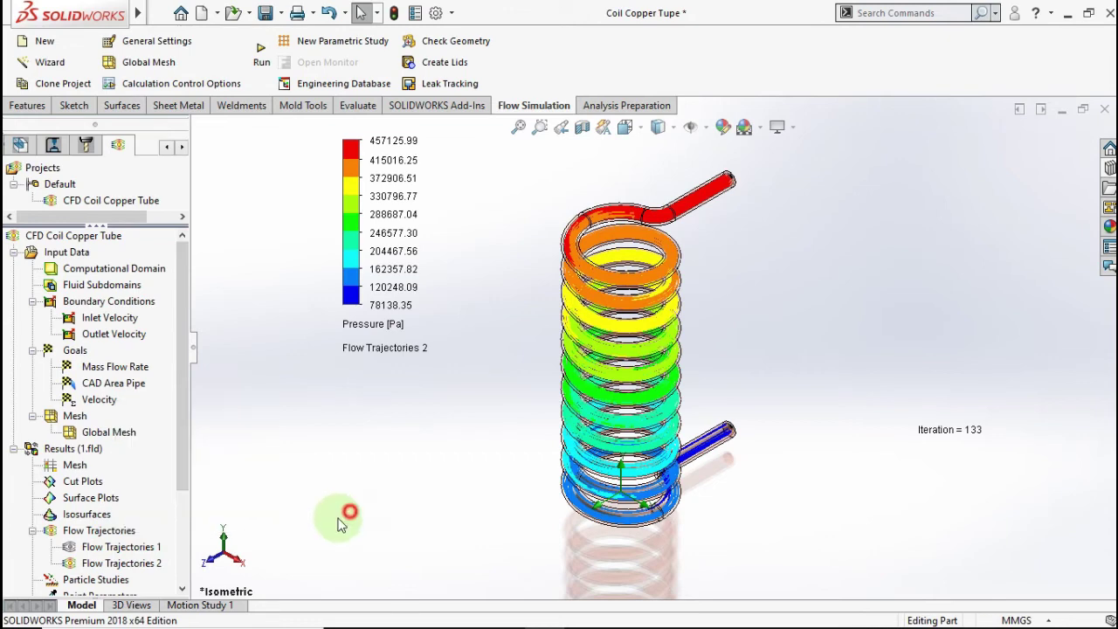
click(144, 564)
right_click(144, 564)
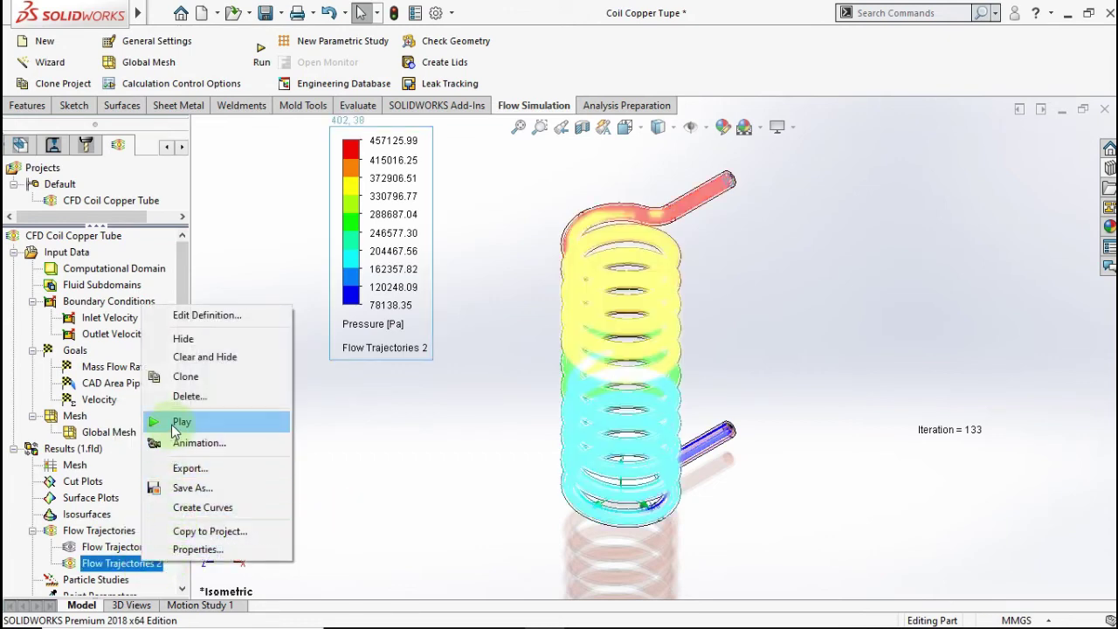
click(173, 424)
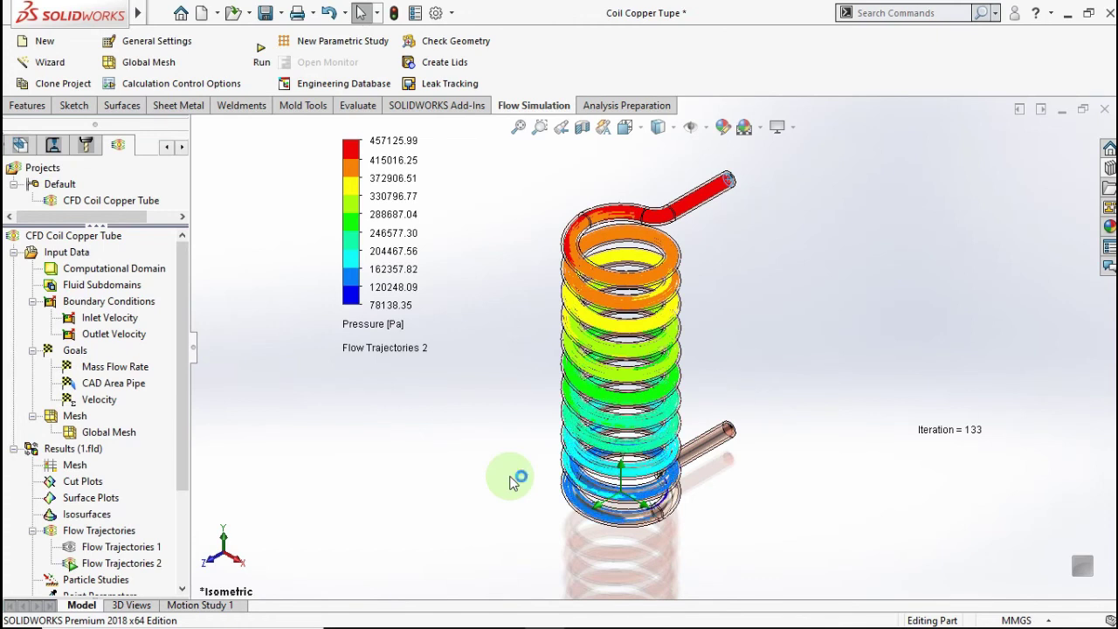
right_click(116, 563)
click(144, 424)
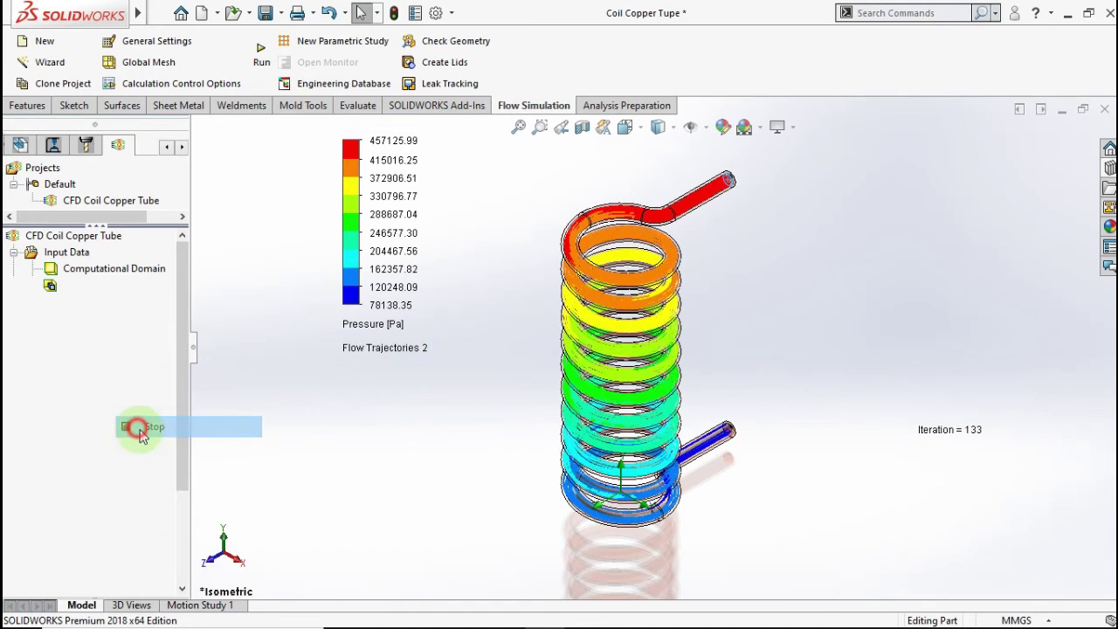
right_click(131, 546)
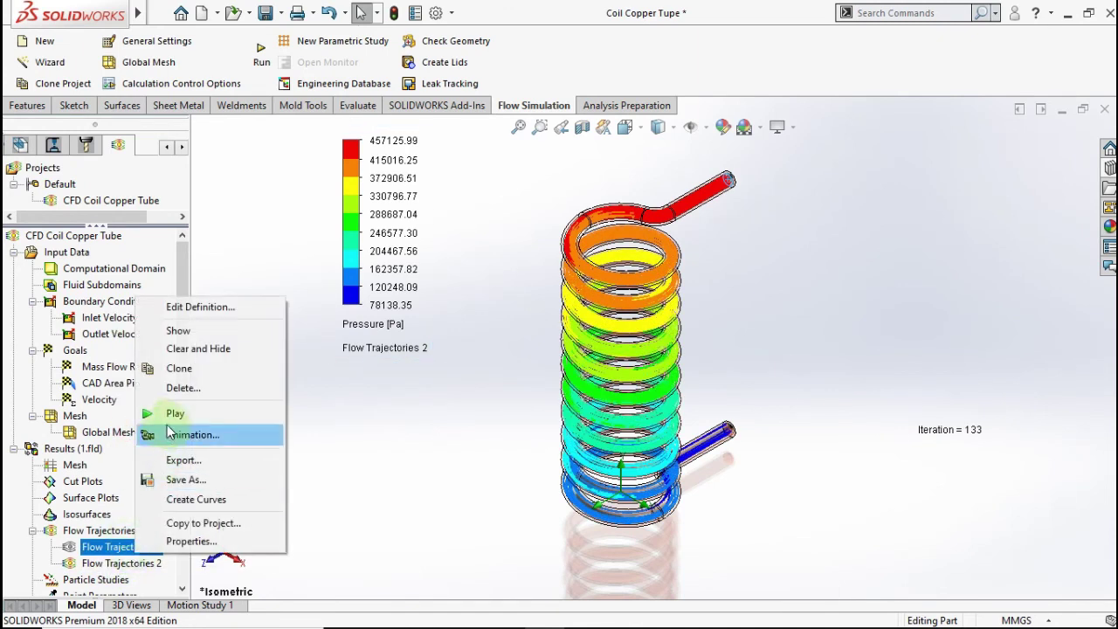
click(177, 332)
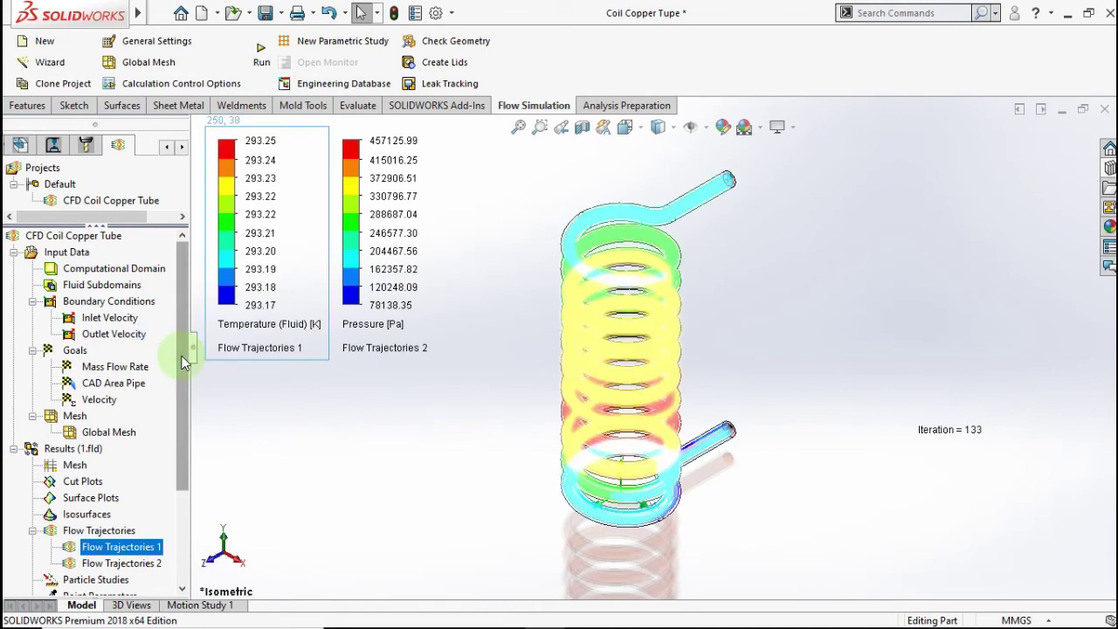
drag(181, 358, 187, 437)
click(237, 479)
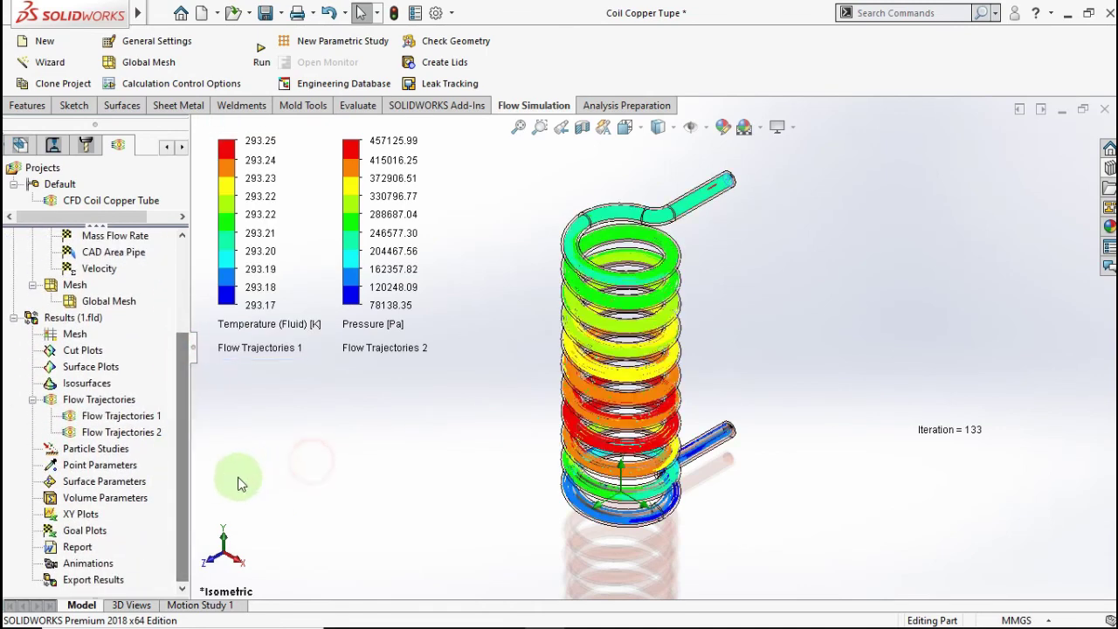
Insert Goal Plot 1 with all goals (Mass Flow Rate, CAD Area Pipe, Velocity) and show its table
right_click(84, 531)
click(135, 542)
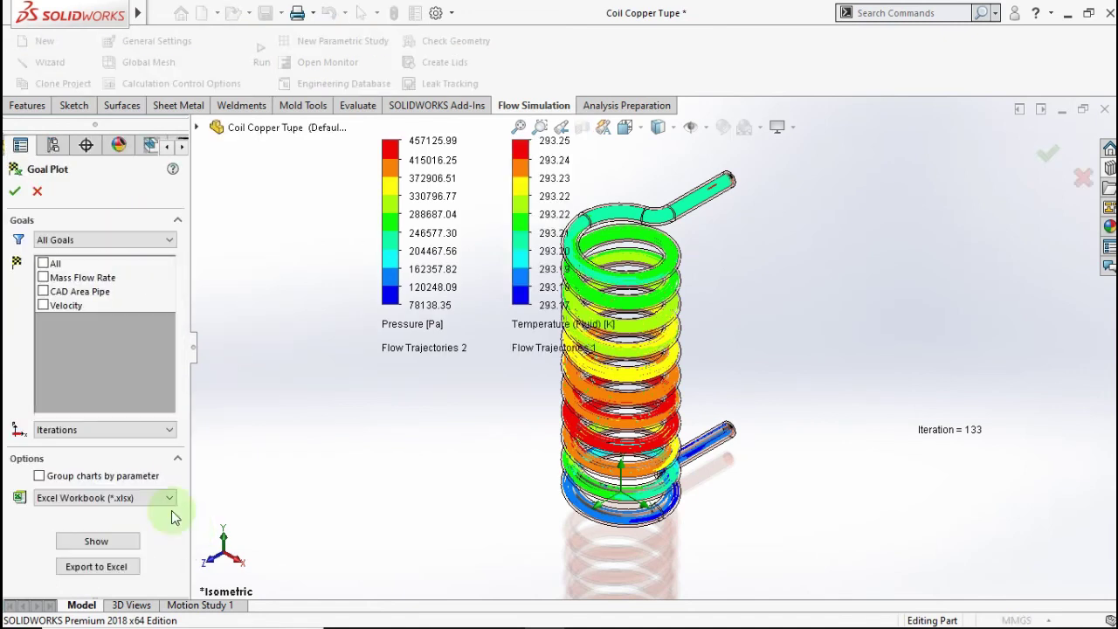
click(42, 263)
click(95, 541)
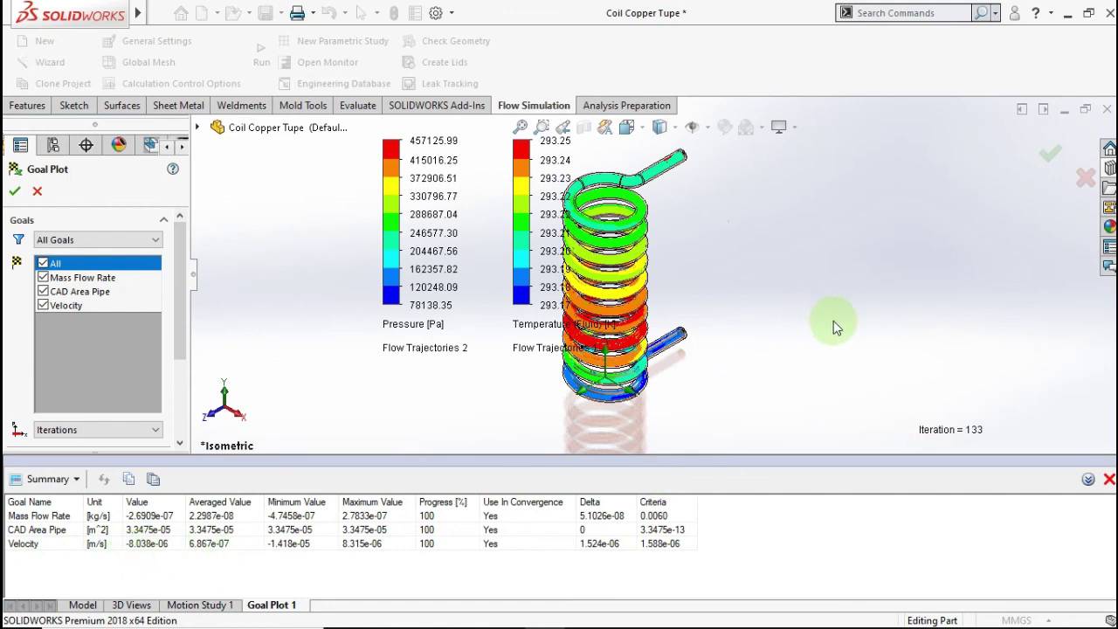
click(973, 358)
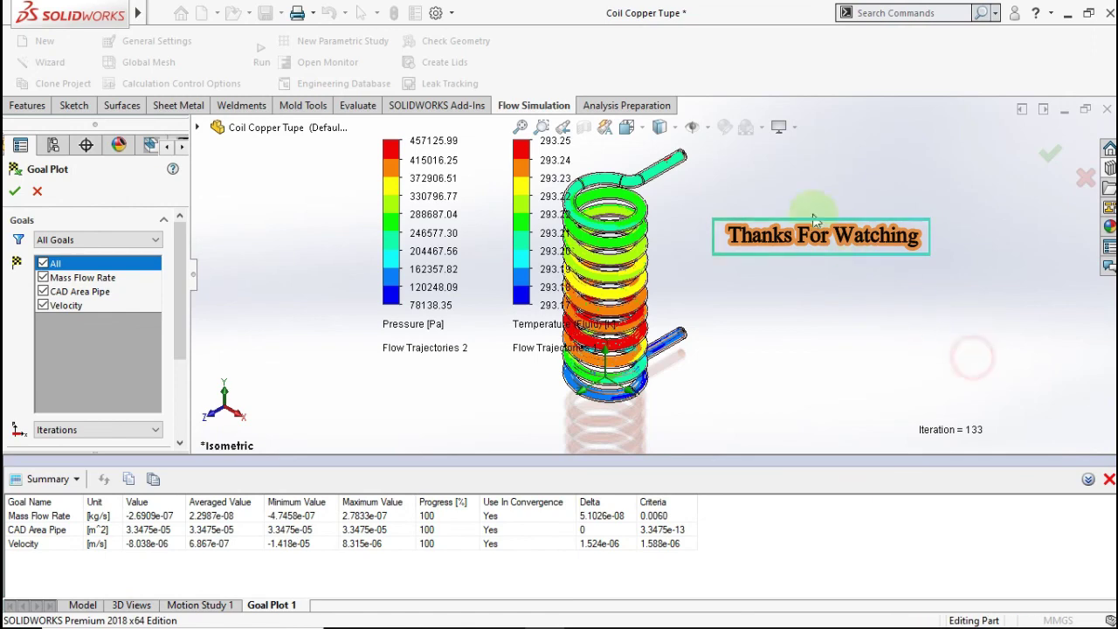